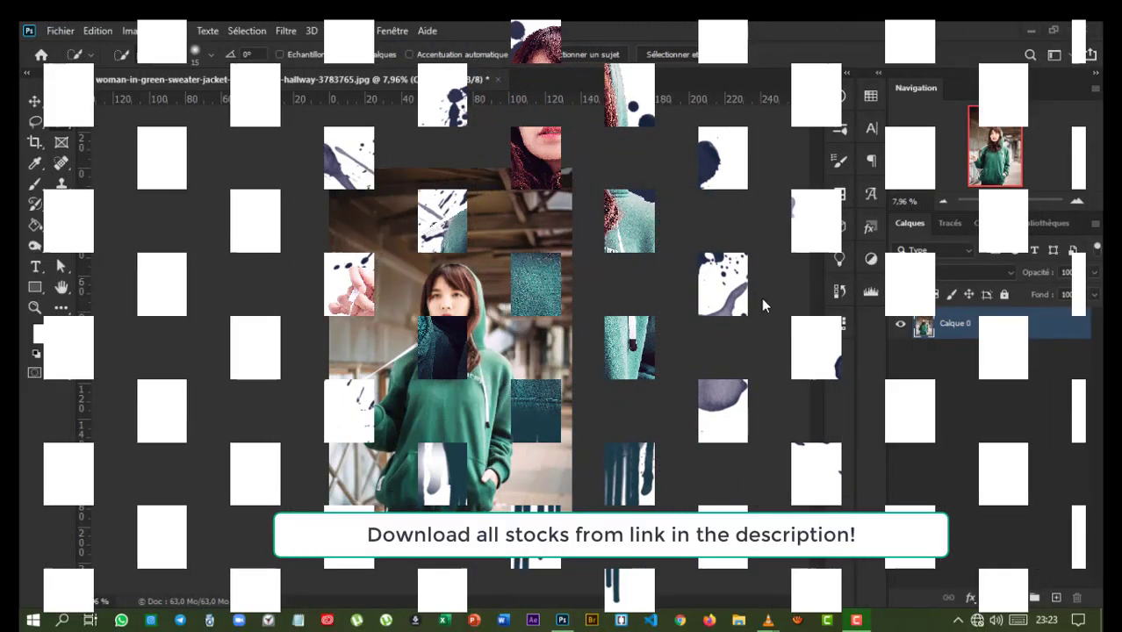
Step: Create a blank 1280 × 720 px, 300 ppi document from the saved Bird Dispersion preset
click(59, 33)
click(70, 48)
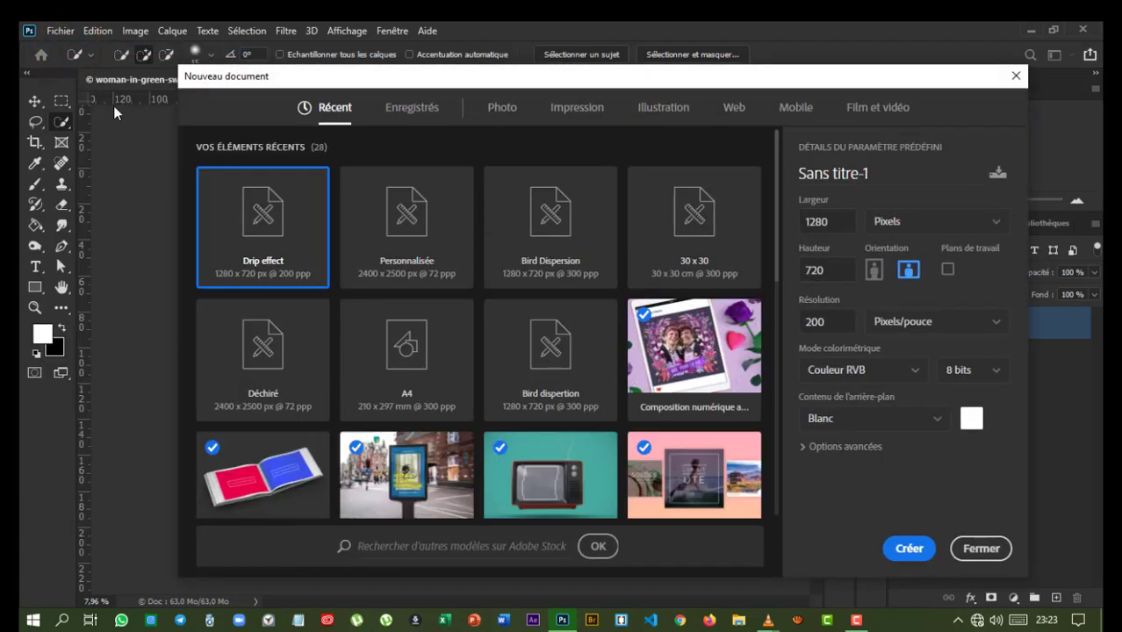
click(422, 117)
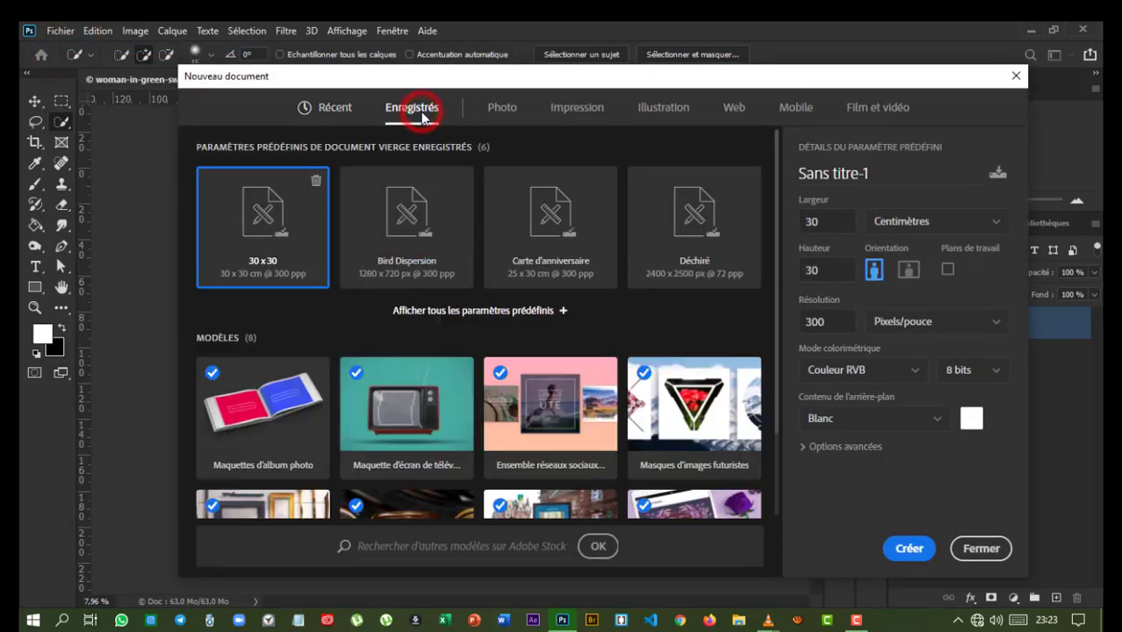
click(405, 188)
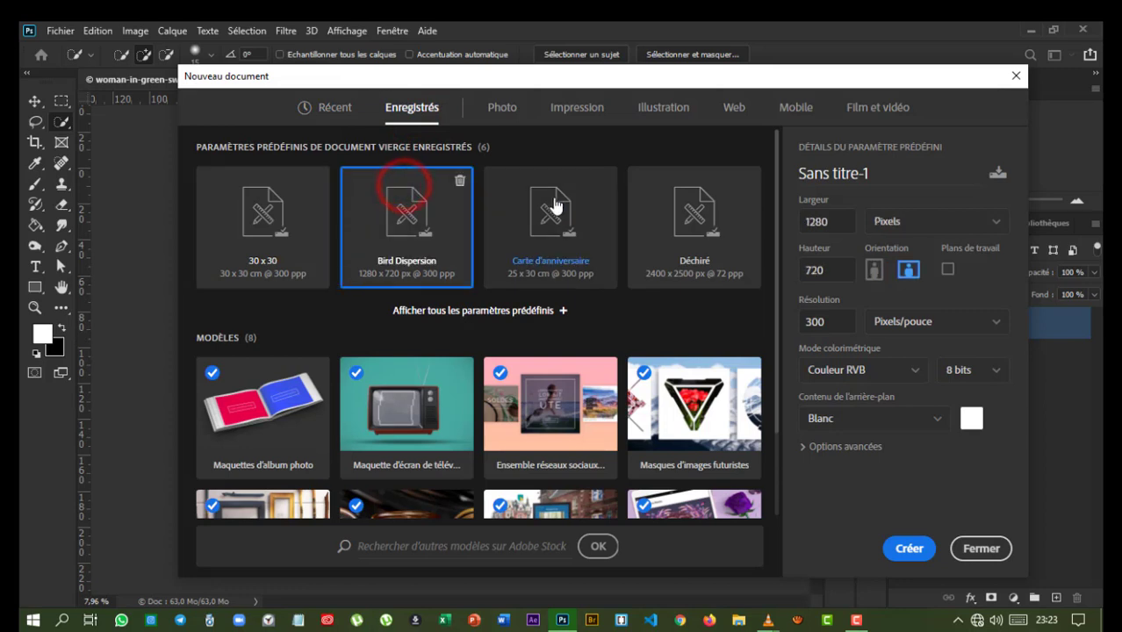
click(828, 230)
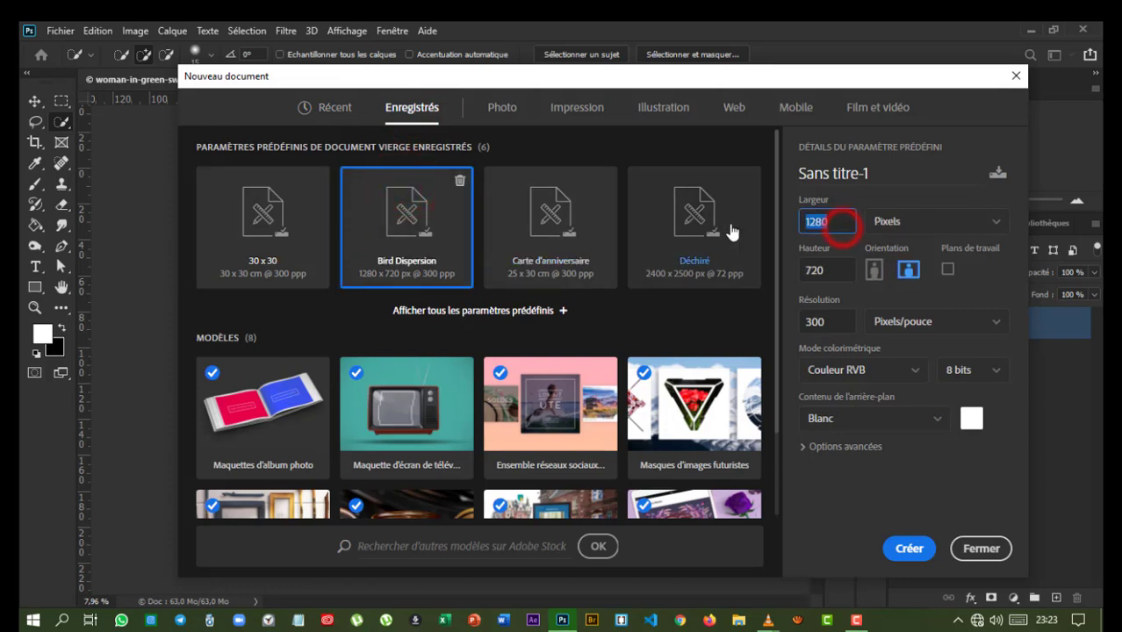
click(832, 271)
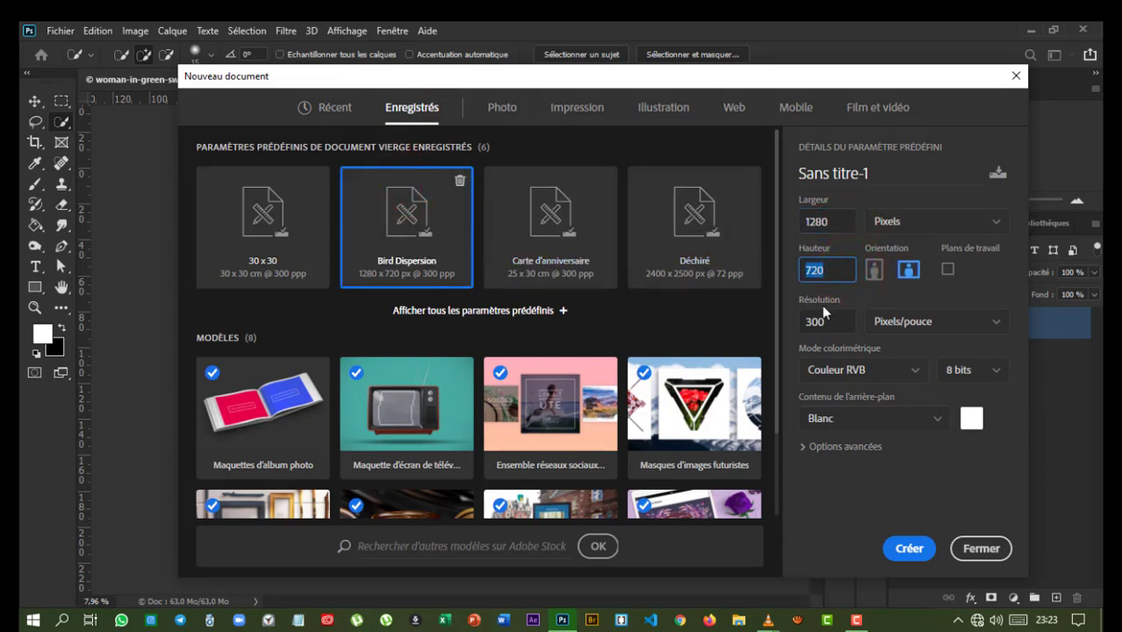
click(839, 322)
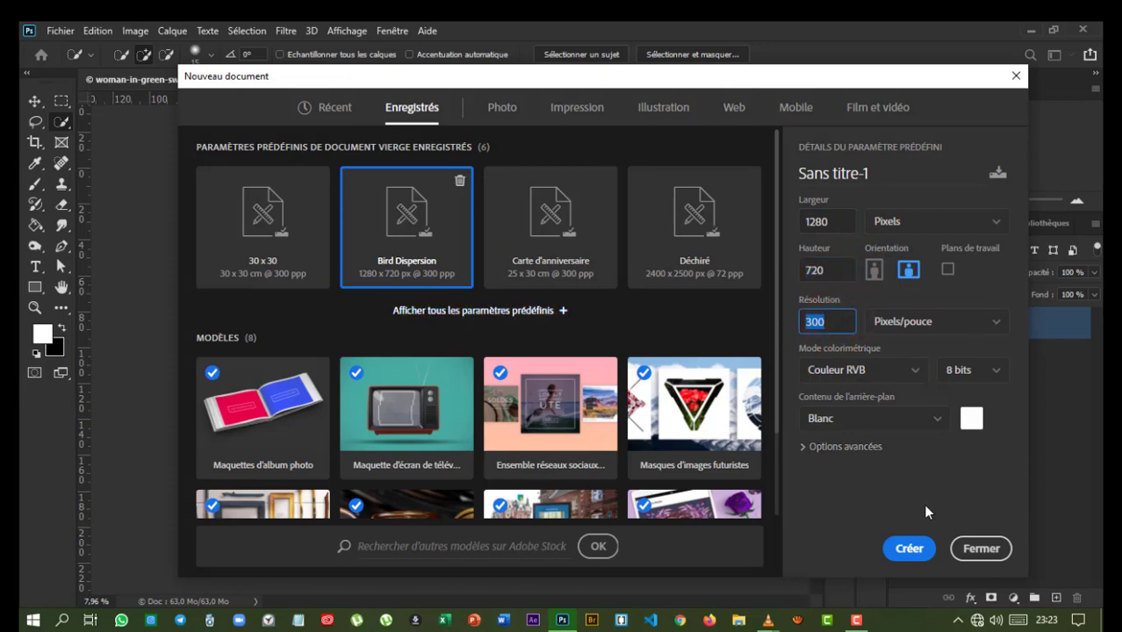
click(909, 548)
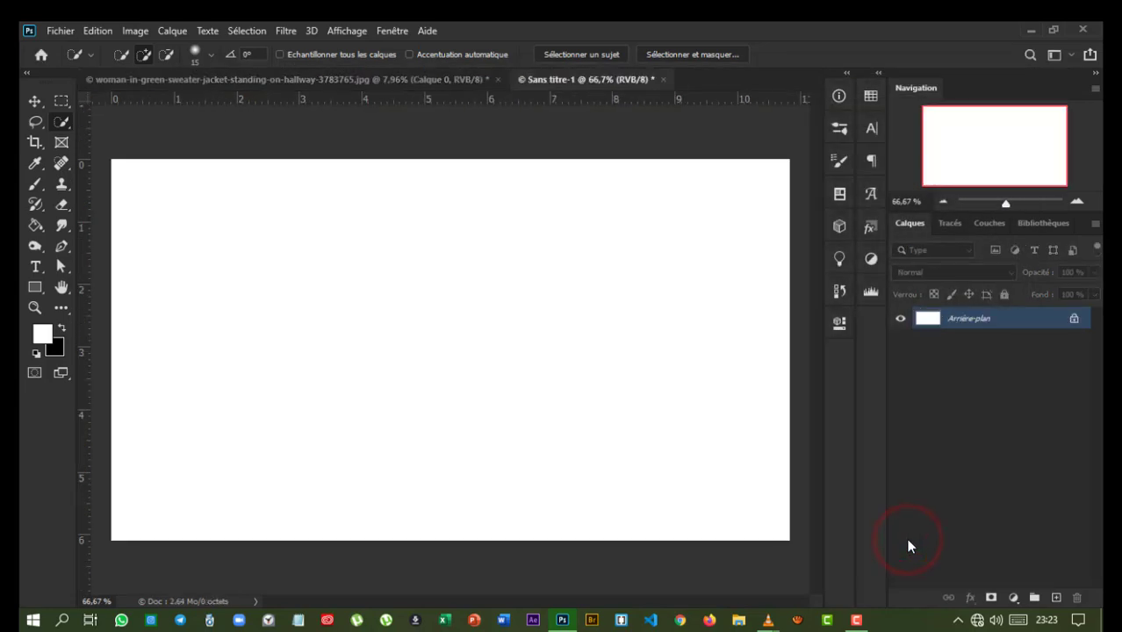
Step: Switch back to the hoodie photo and use Sélection > Sujet to outline the woman
click(346, 80)
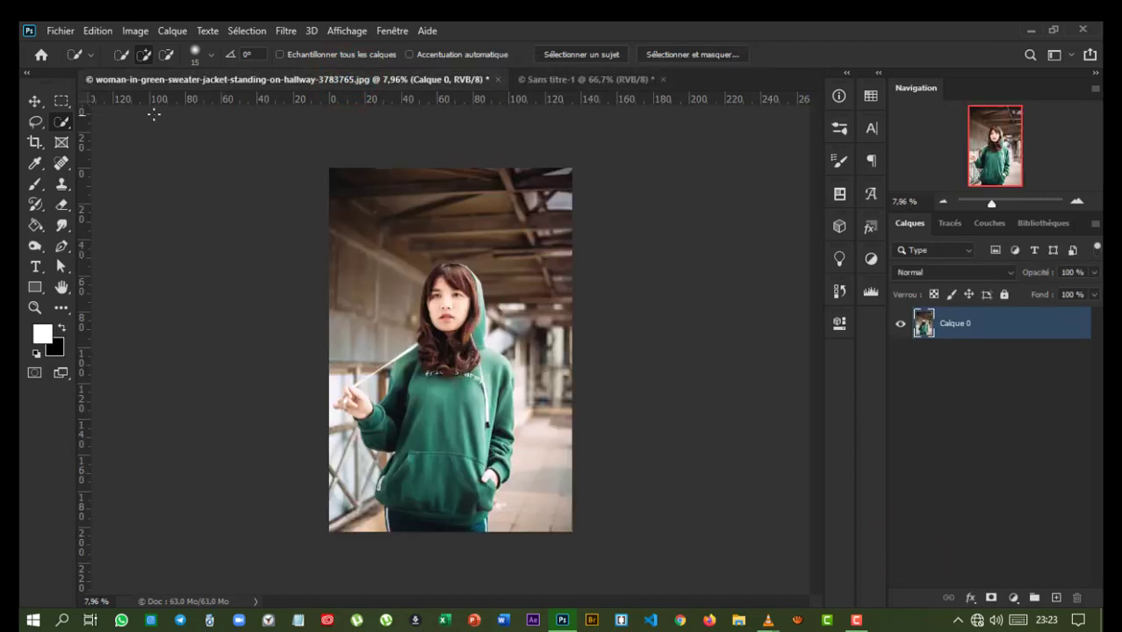
click(266, 30)
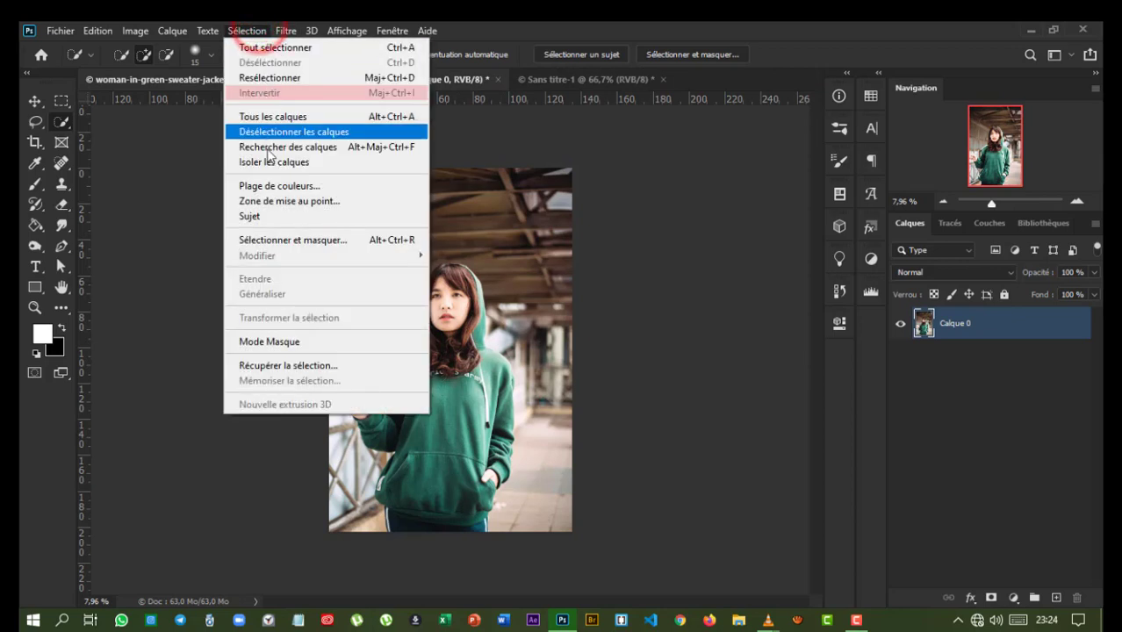
click(269, 217)
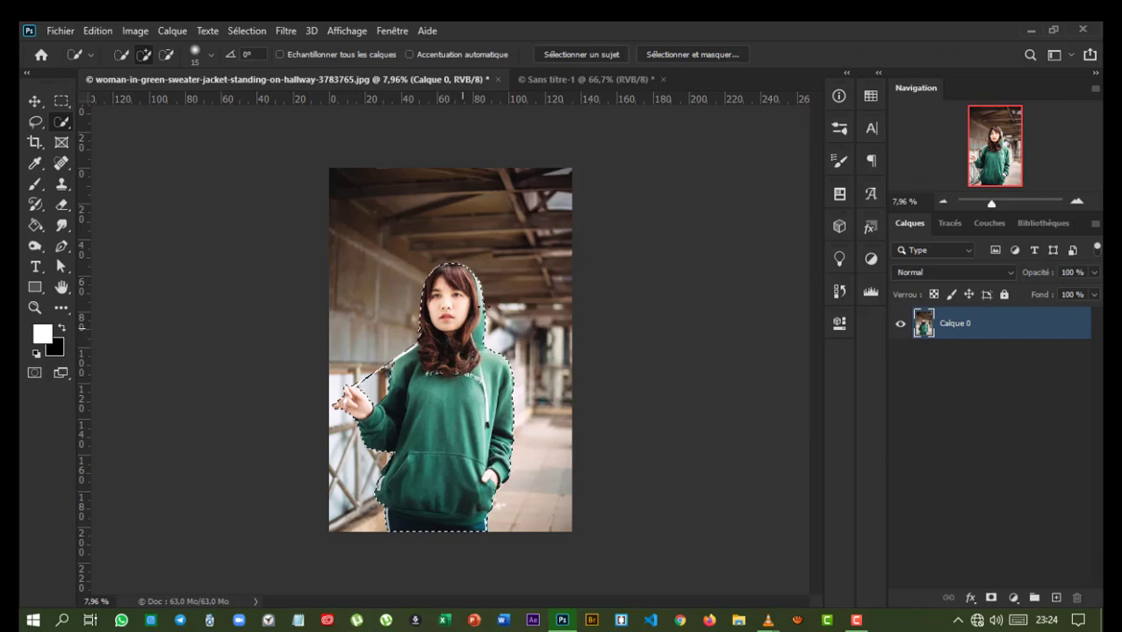
Step: In Select and Mask, brush along the strap so the selection includes the hoodie string
click(681, 51)
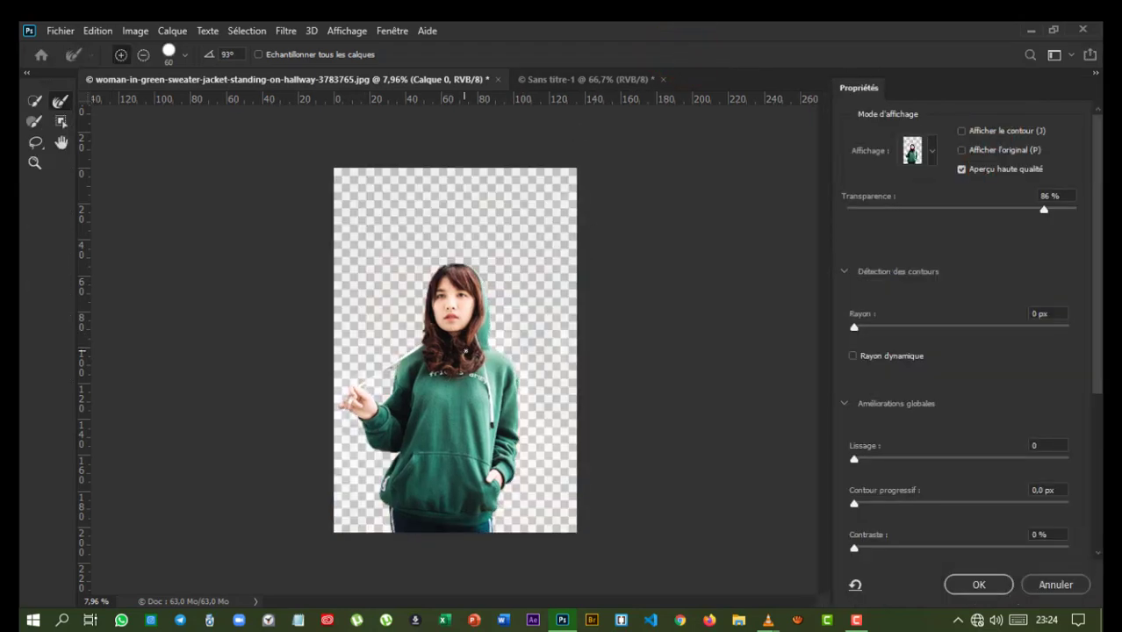
scroll(397, 345, up, 2)
scroll(365, 352, up, 1)
scroll(333, 454, up, 1)
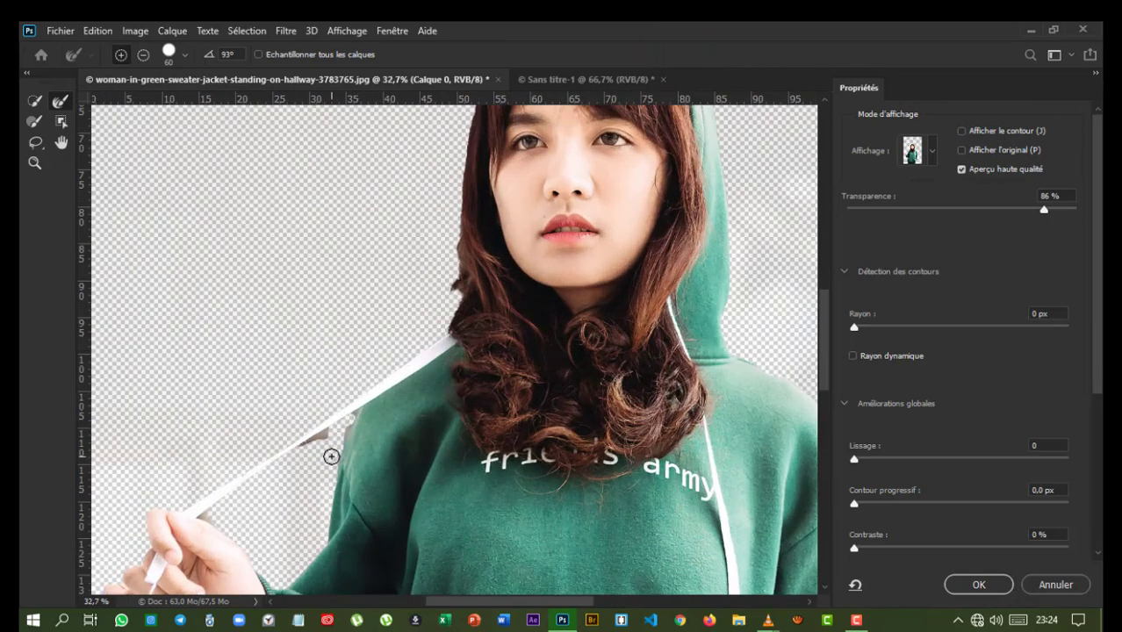
mouse_move(346, 446)
mouse_down()
mouse_move(428, 401)
mouse_move(399, 392)
mouse_up()
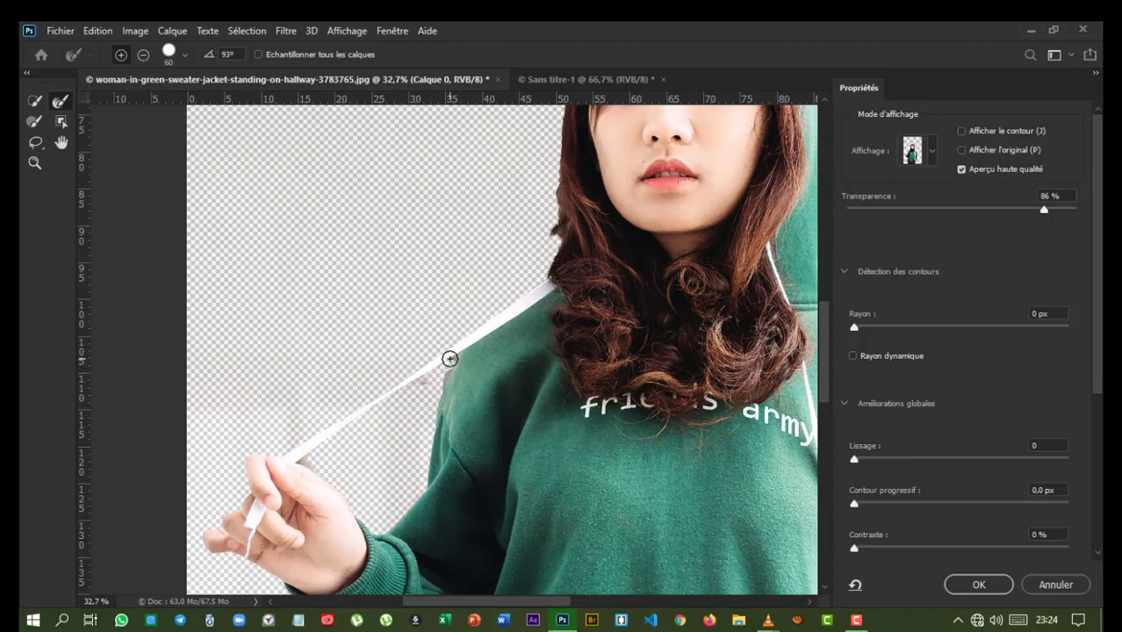
drag(450, 358, 434, 394)
click(417, 393)
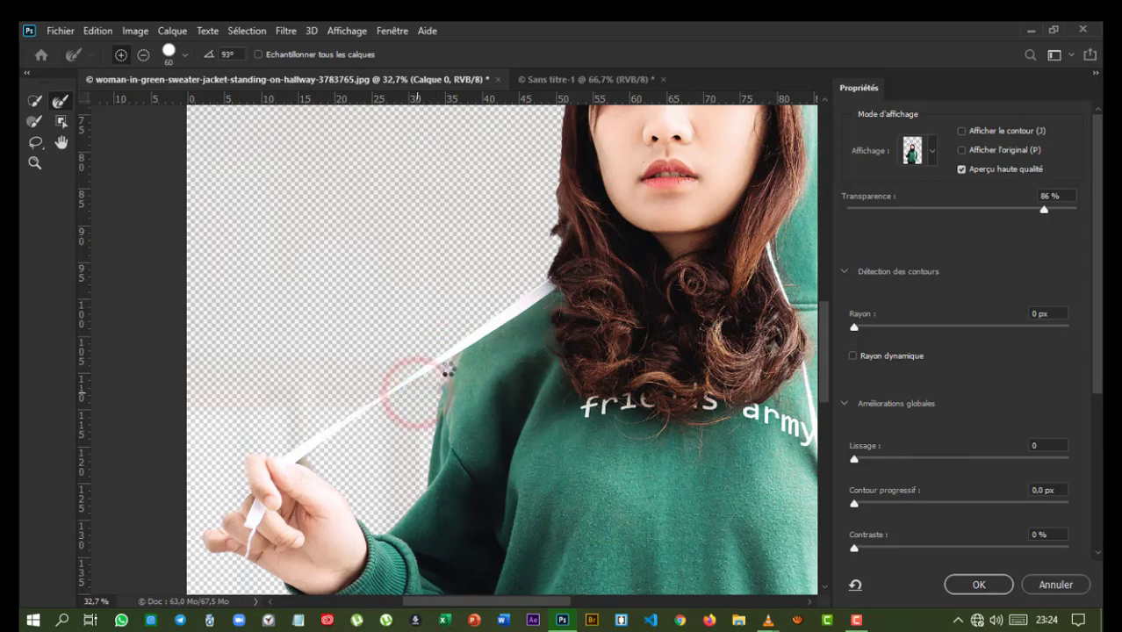
scroll(459, 359, down, 2)
scroll(459, 358, down, 3)
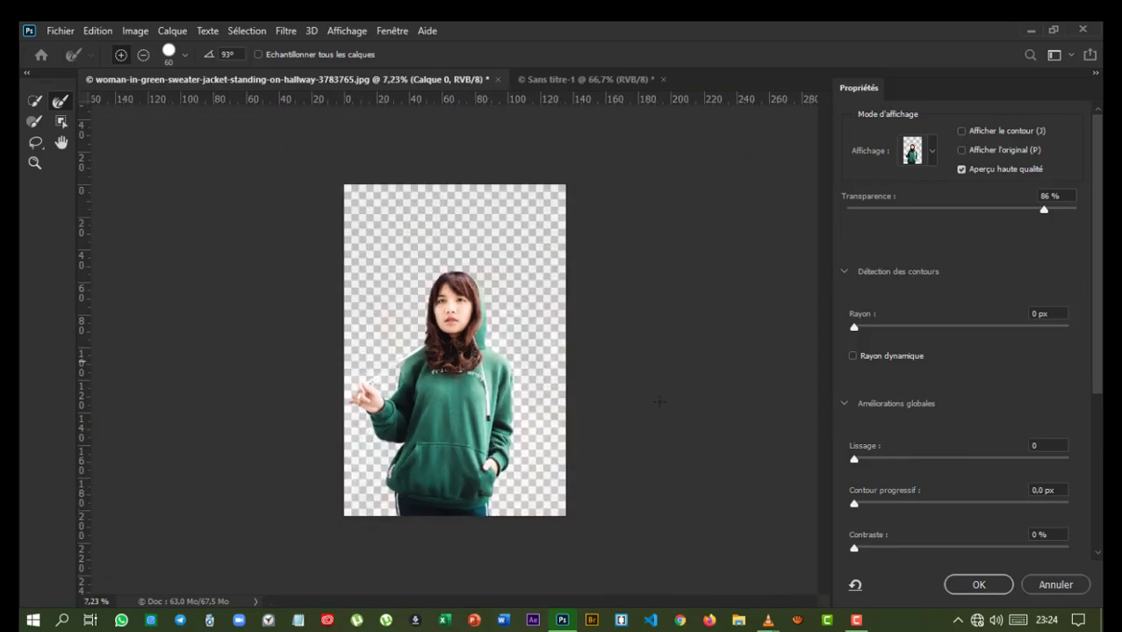
click(976, 585)
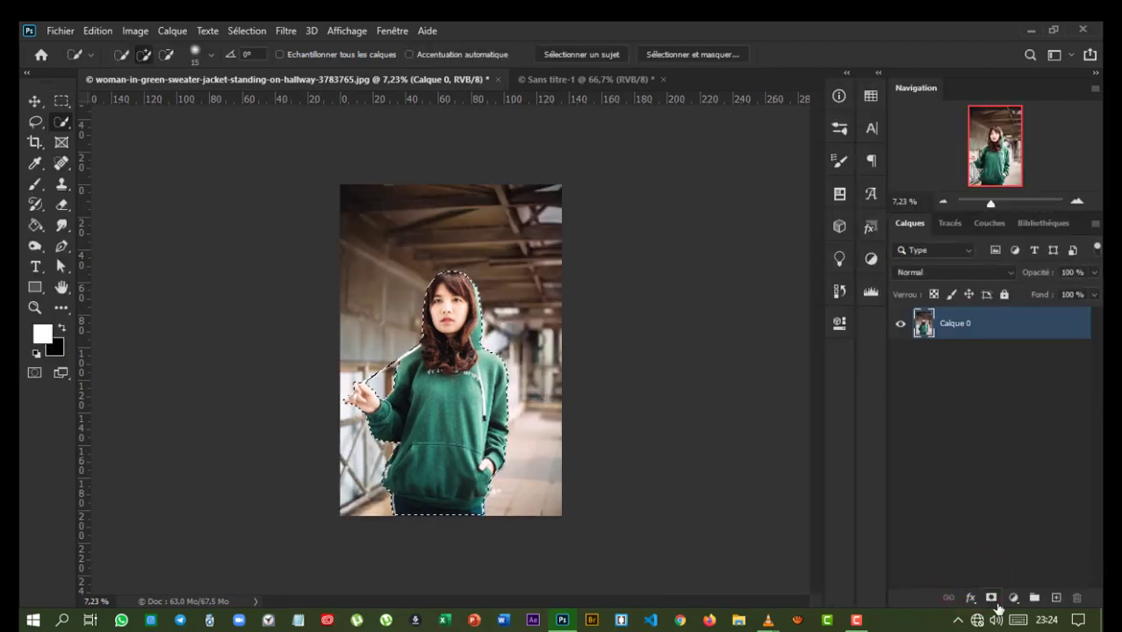
Step: Mask out the hallway and drag the cut-out woman into Sans titre-1 as Calque 1
click(992, 598)
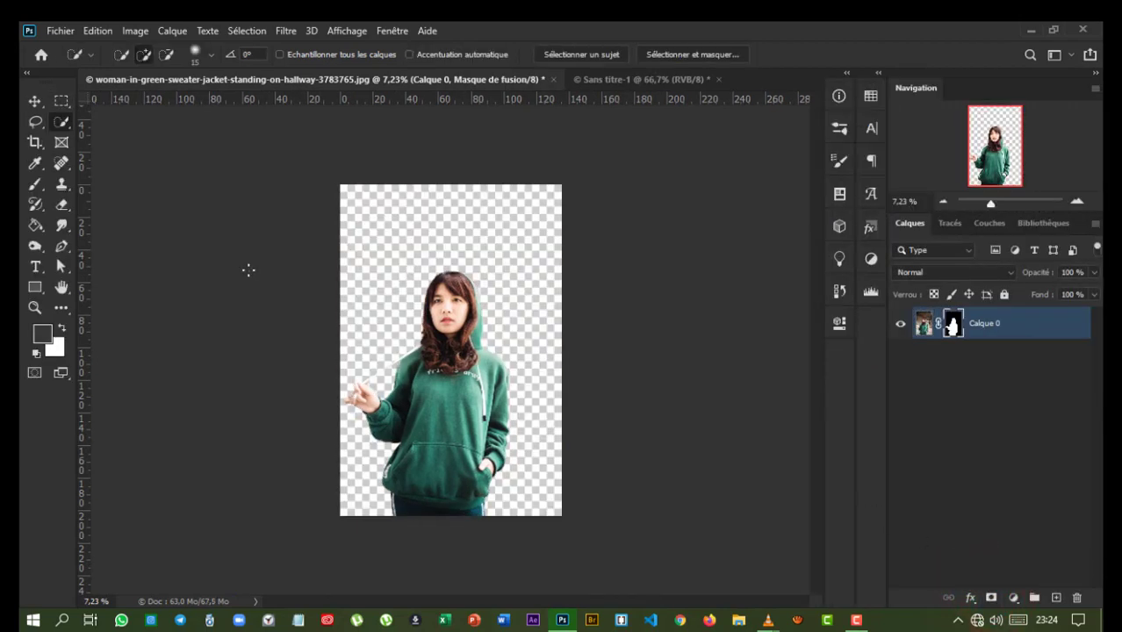
click(35, 101)
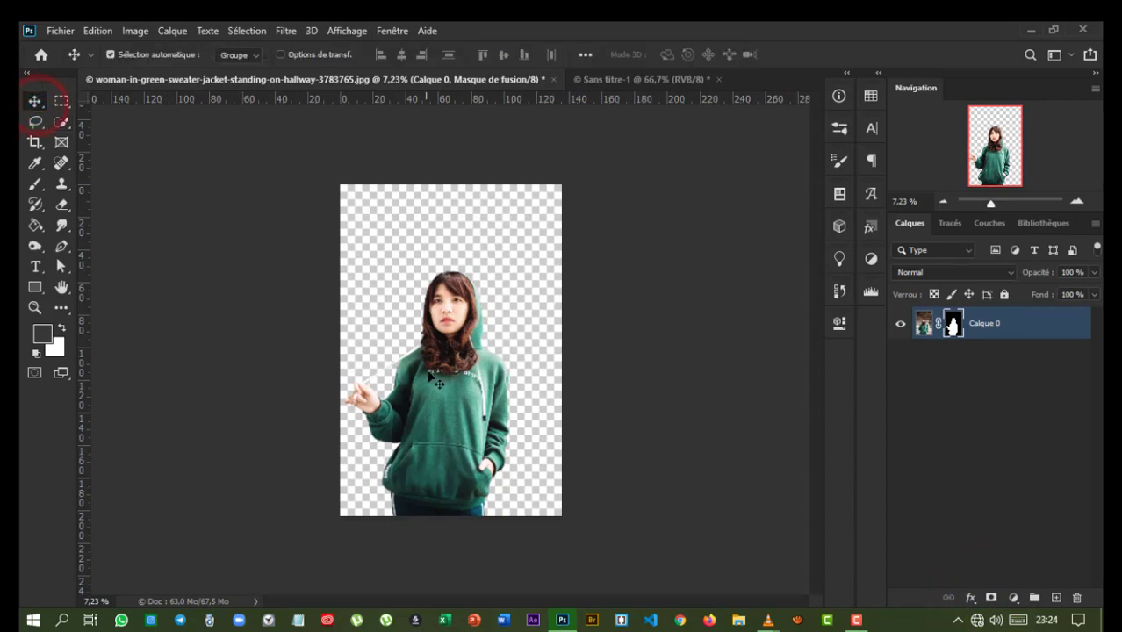
drag(468, 442, 596, 86)
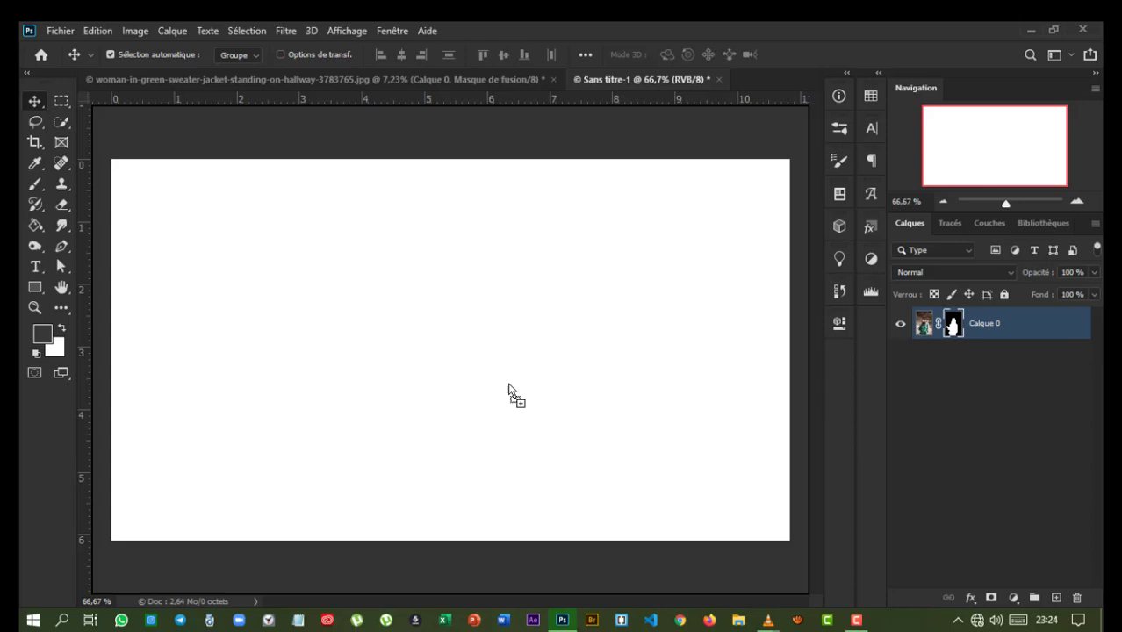
drag(596, 86, 503, 394)
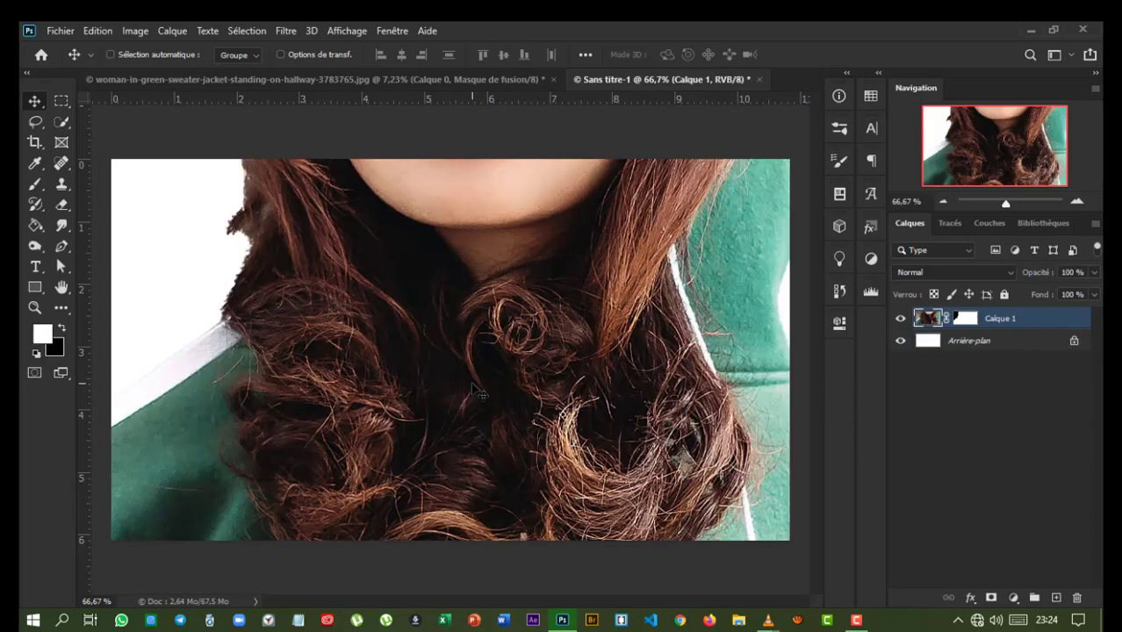
Step: Shrink the woman layer with Free Transform so she fits the white canvas
key(ctrl+t)
scroll(519, 347, down, 3)
scroll(519, 346, down, 2)
scroll(519, 350, down, 2)
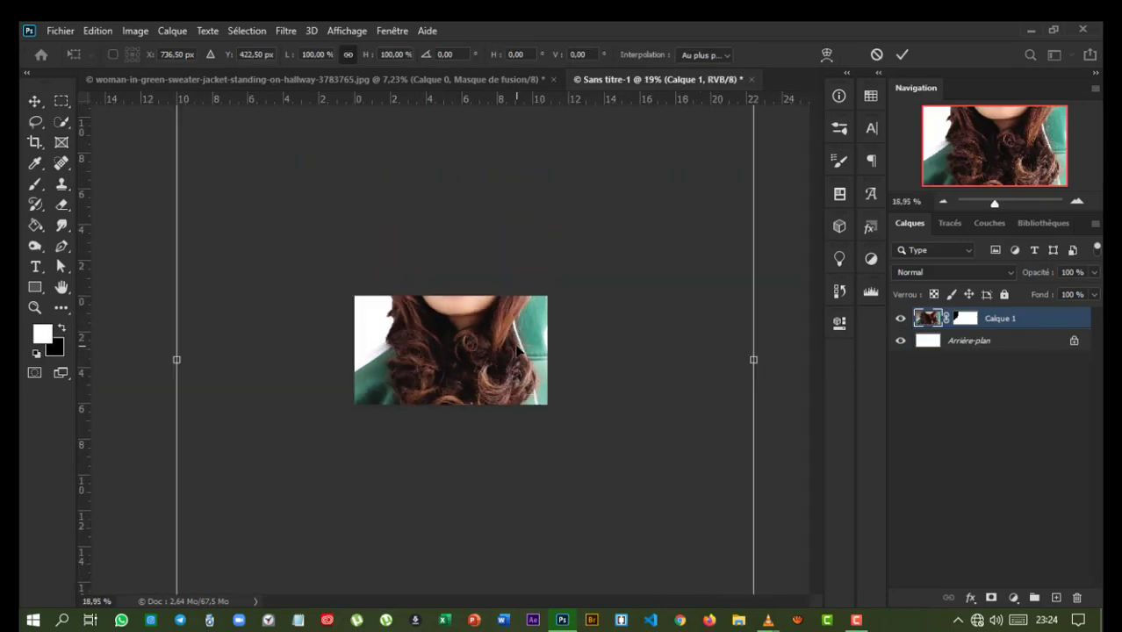
scroll(519, 349, down, 2)
scroll(519, 349, down, 2)
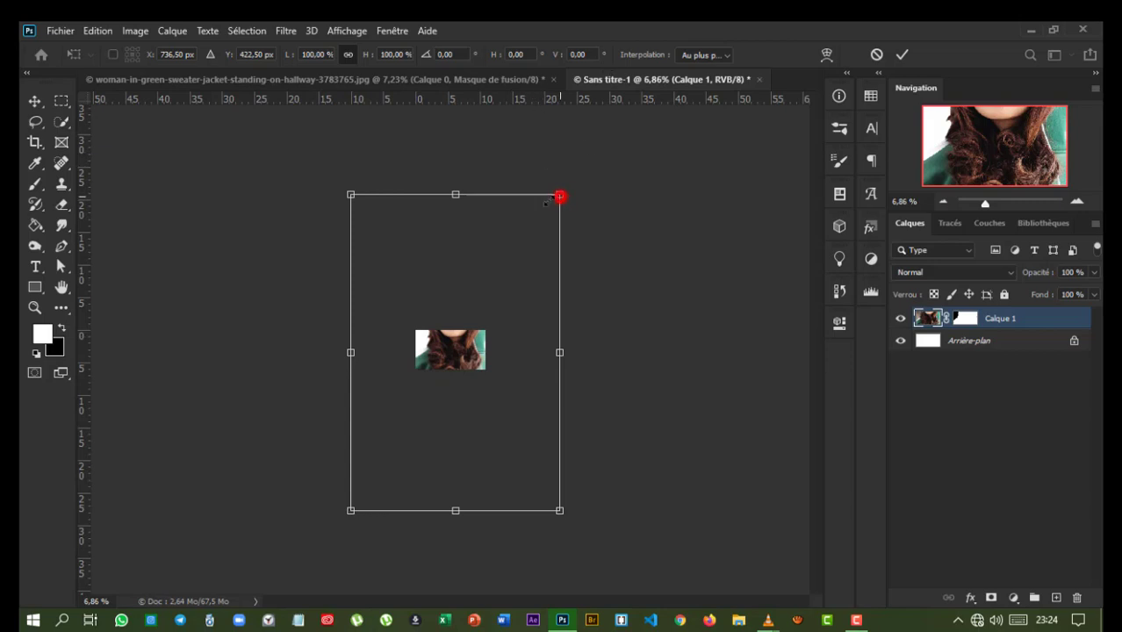
mouse_move(559, 196)
mouse_down()
mouse_move(433, 321)
mouse_move(538, 238)
mouse_move(476, 344)
mouse_move(456, 327)
mouse_up()
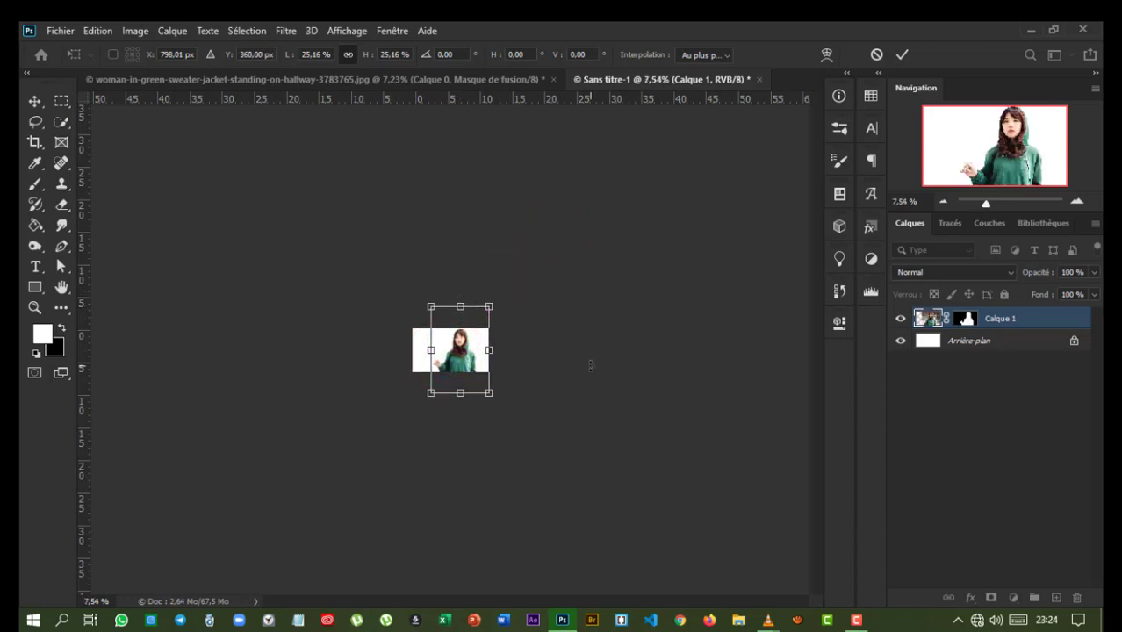
scroll(527, 325, up, 6)
key(Return)
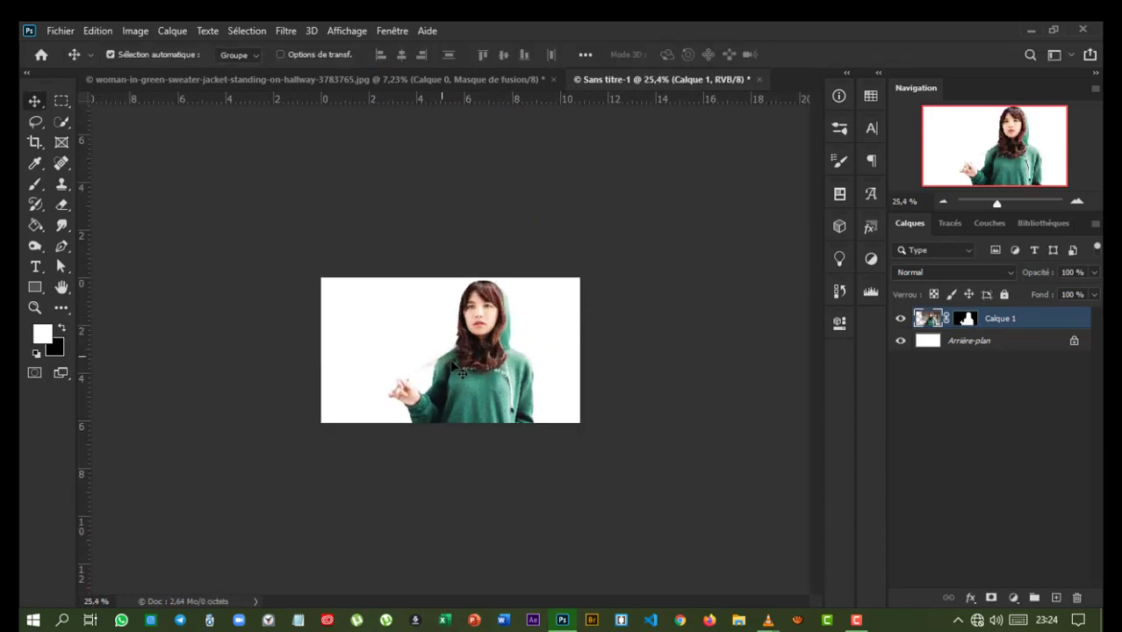
Step: Scale the woman to about 65.55% and centre her along the canvas bottom edge
drag(471, 365, 470, 356)
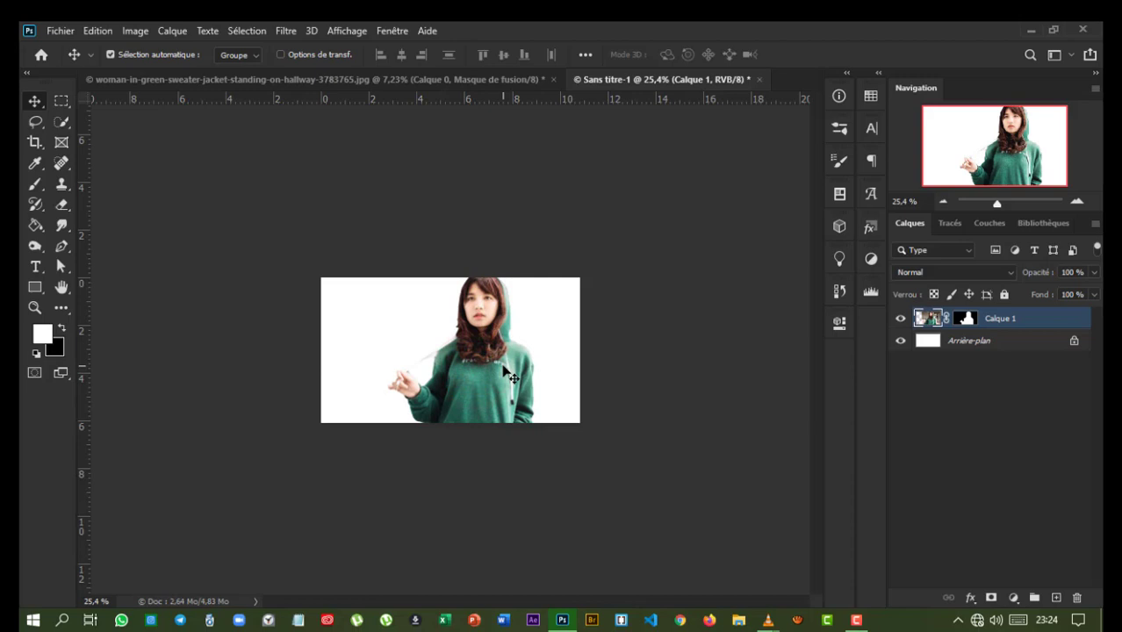
key(ctrl+t)
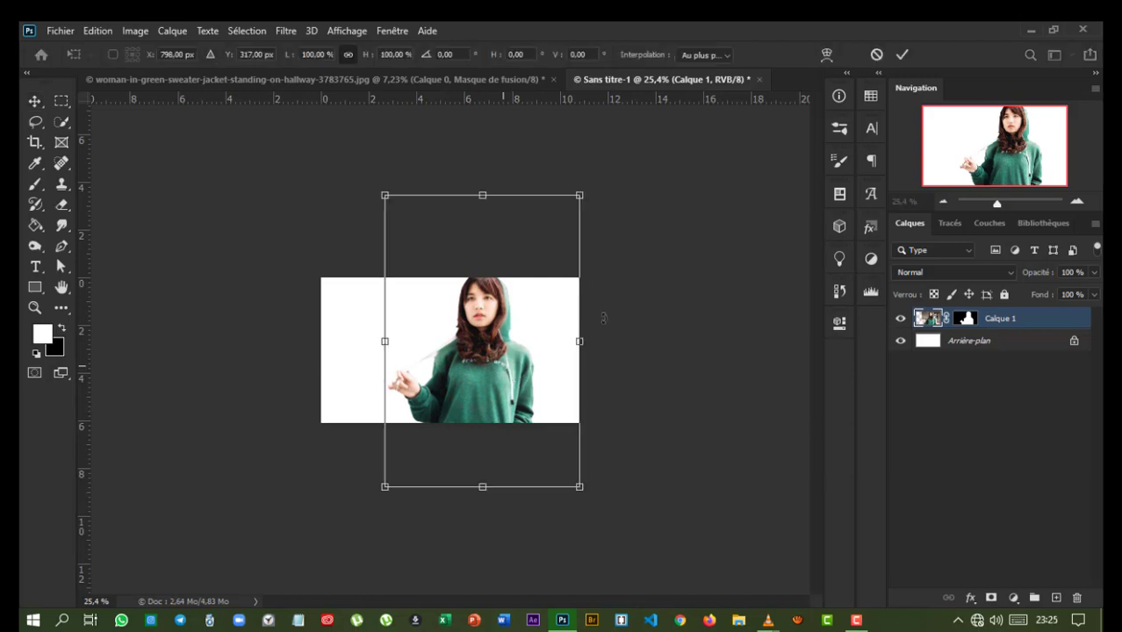
drag(581, 192, 514, 295)
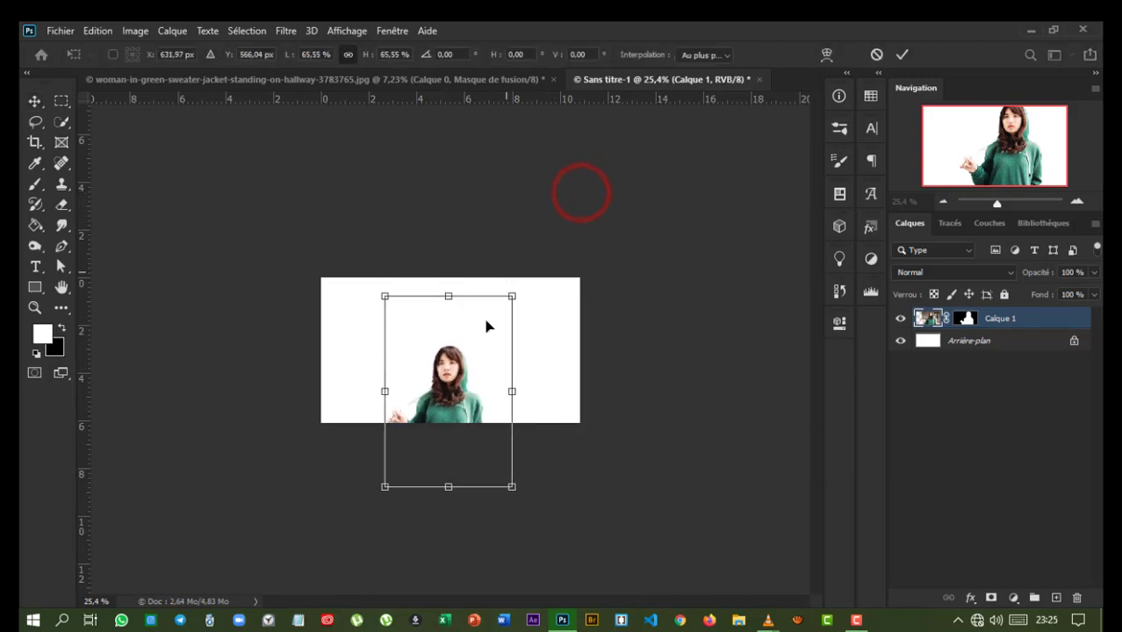
drag(461, 378, 470, 316)
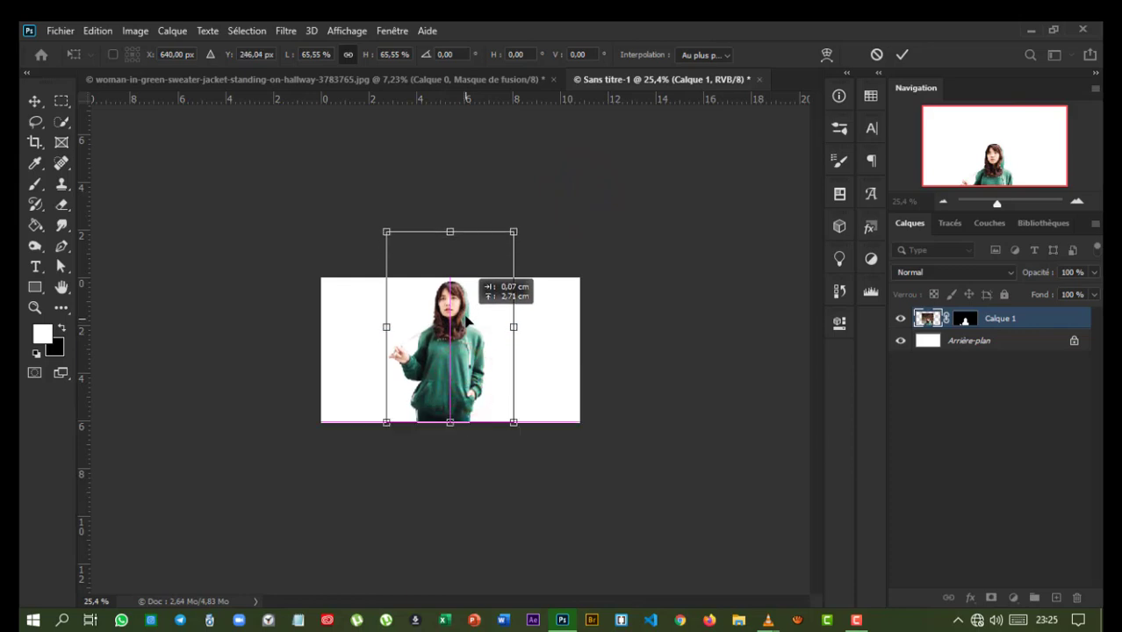
Step: Commit the resize and unlock the white background into the editable layer Calque 0
click(902, 56)
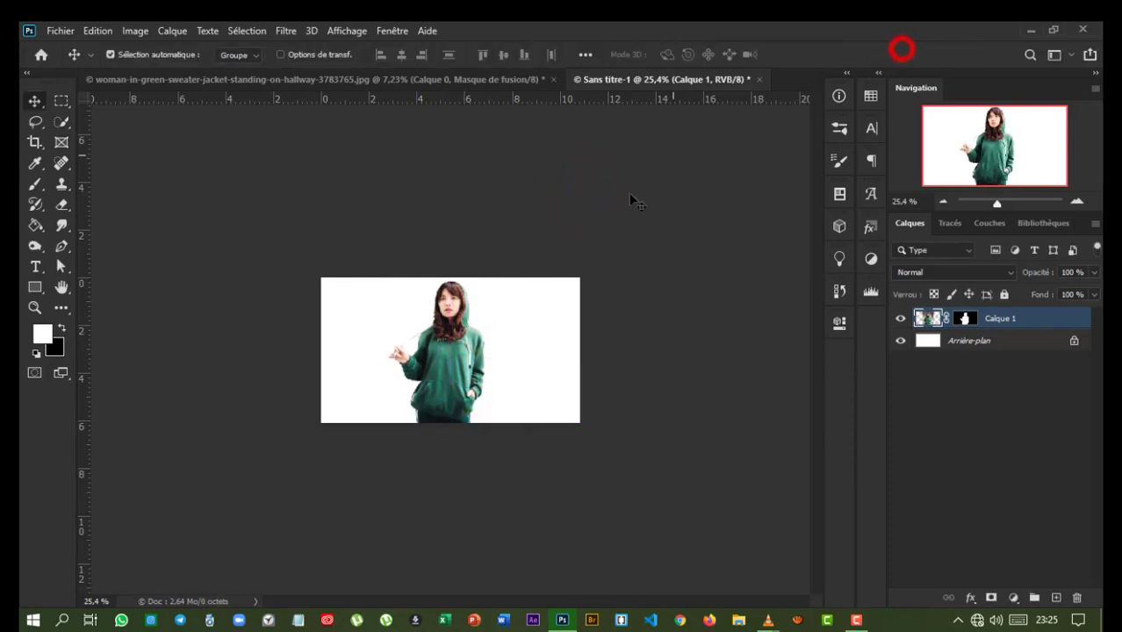
scroll(558, 352, up, 3)
scroll(514, 338, up, 2)
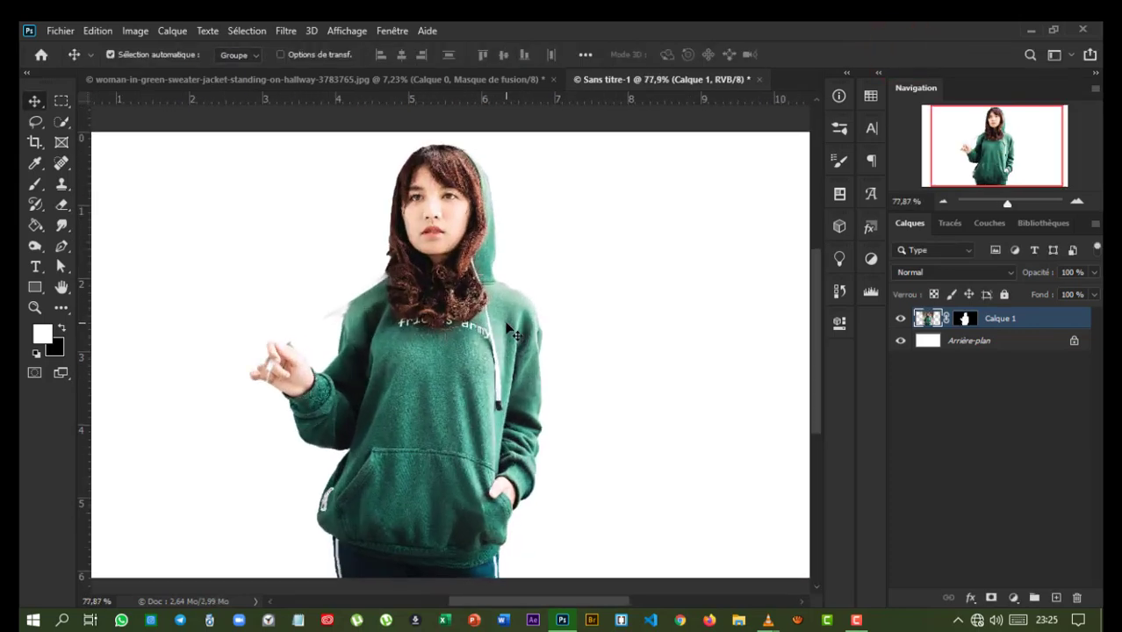
click(1000, 344)
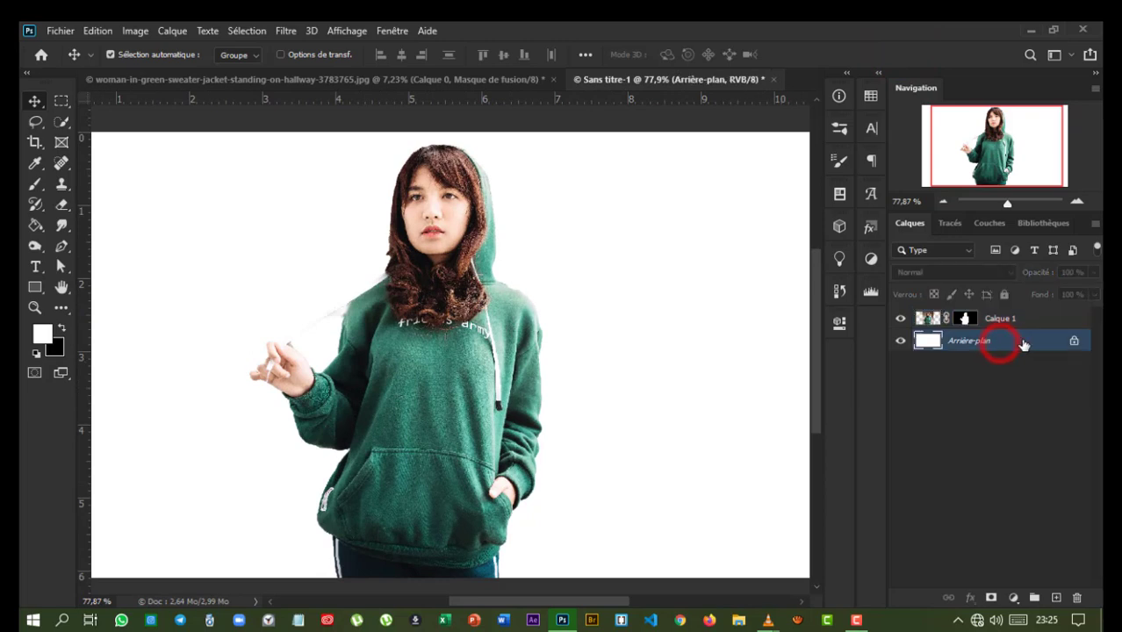
click(1074, 342)
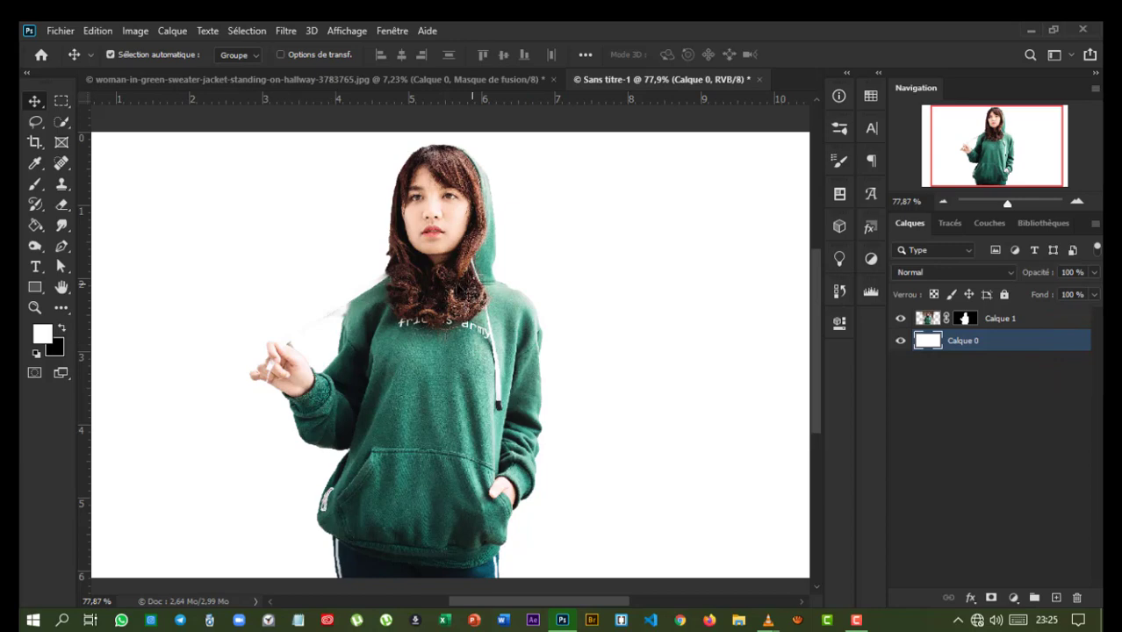
Step: Target Calque 1's layer mask for editing
scroll(507, 354, up, 1)
scroll(508, 354, down, 2)
scroll(457, 340, down, 1)
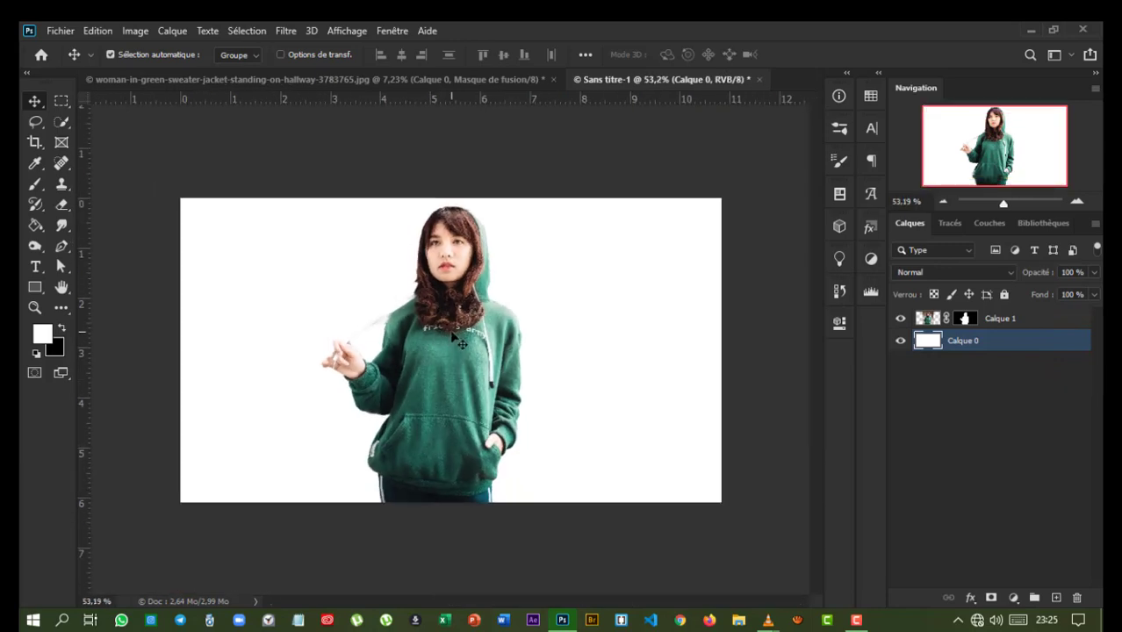
scroll(456, 340, up, 1)
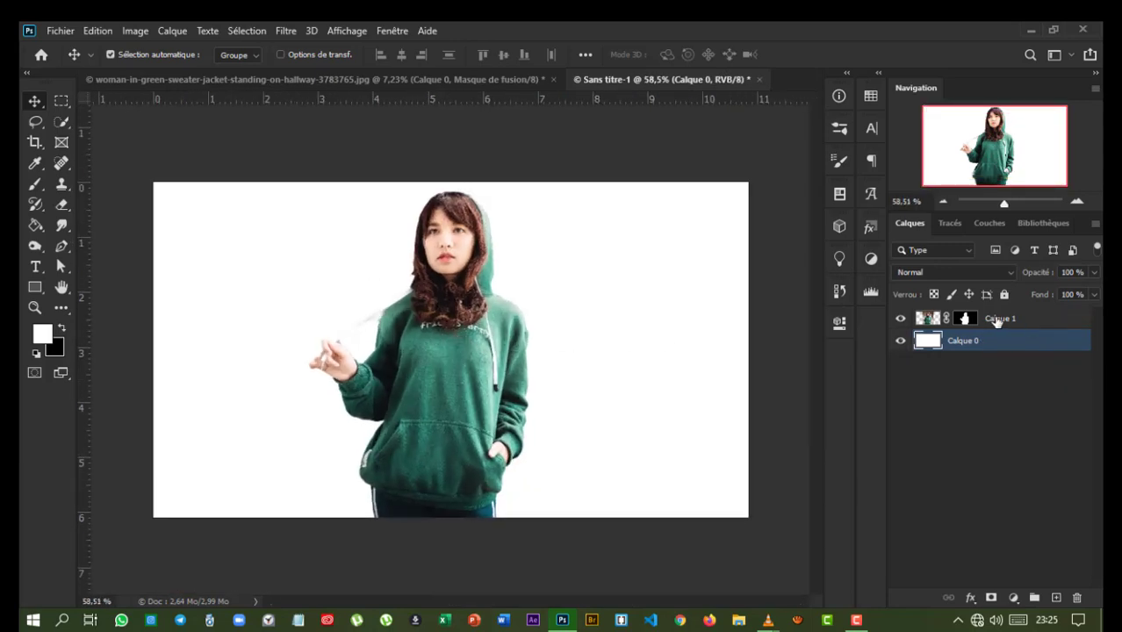
click(966, 319)
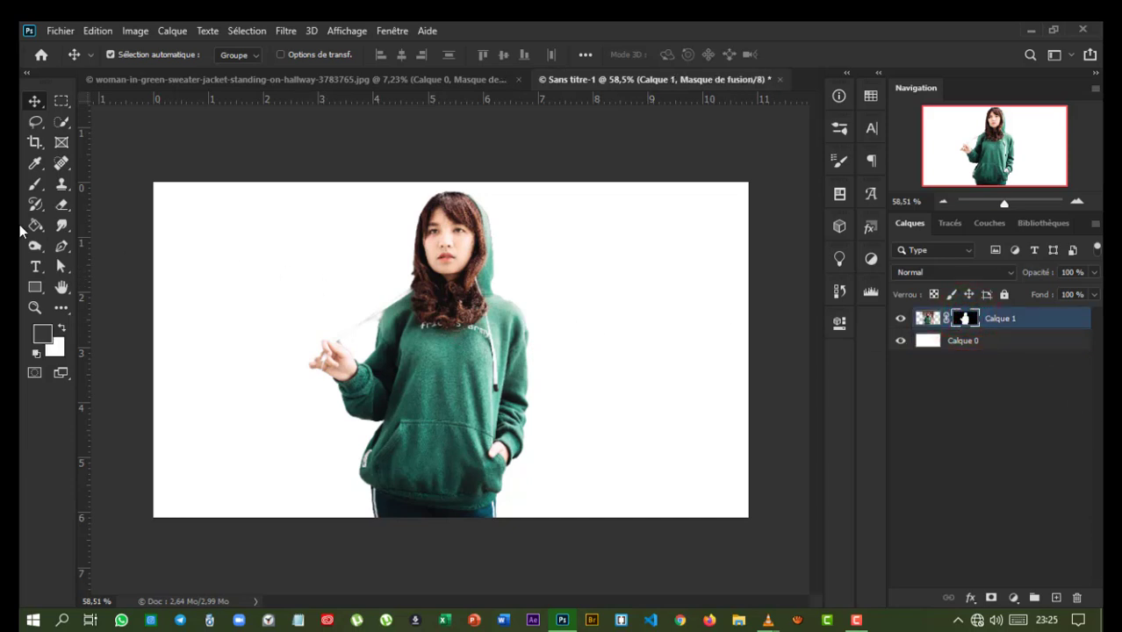
Step: Choose the 250 px hard round Arrondi net brush and reset colours to black foreground
click(35, 186)
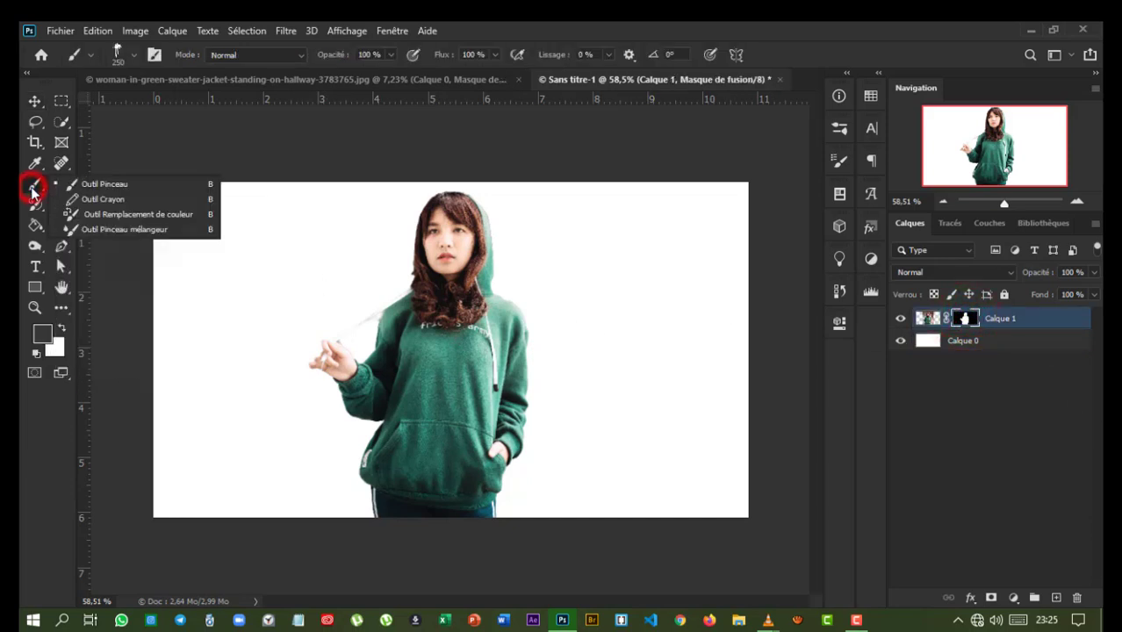
click(81, 184)
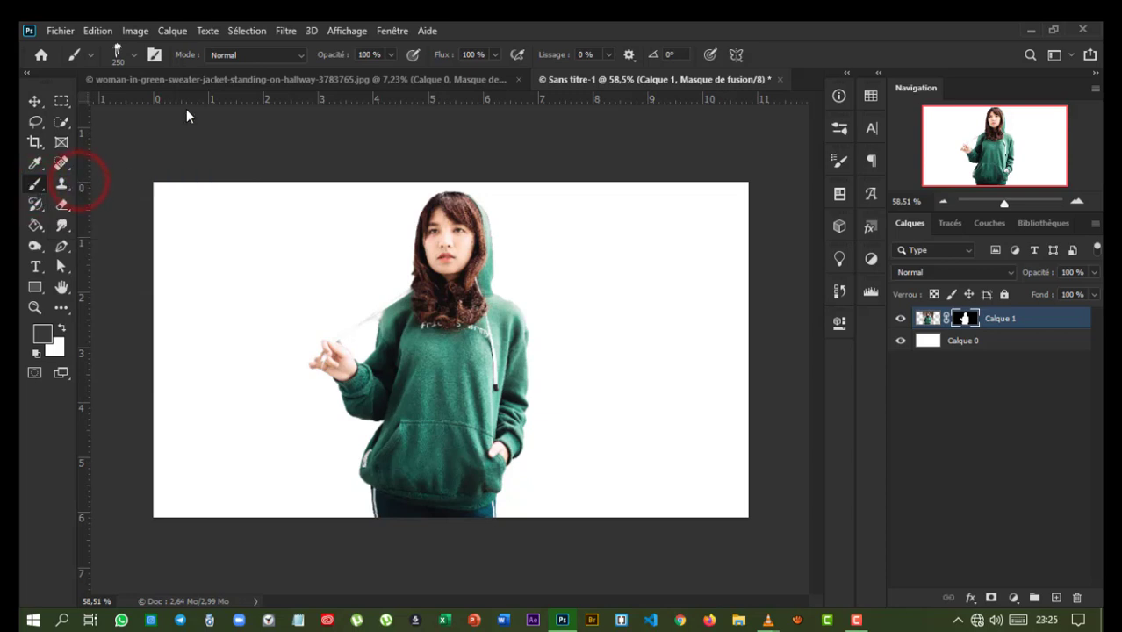
click(135, 55)
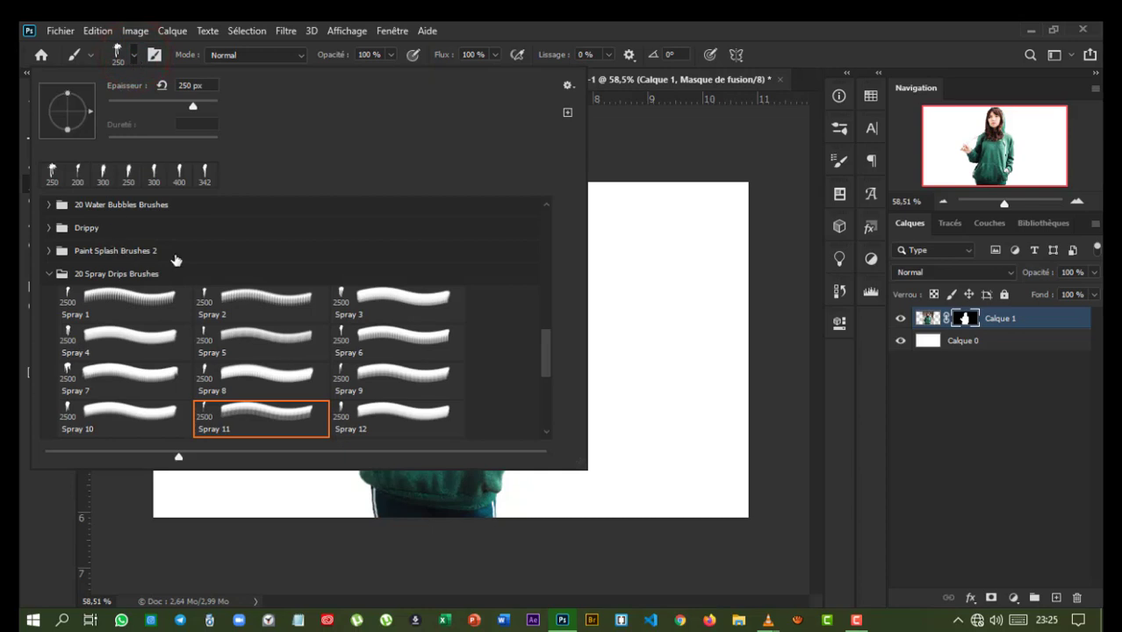
scroll(175, 260, up, 1)
scroll(218, 237, up, 3)
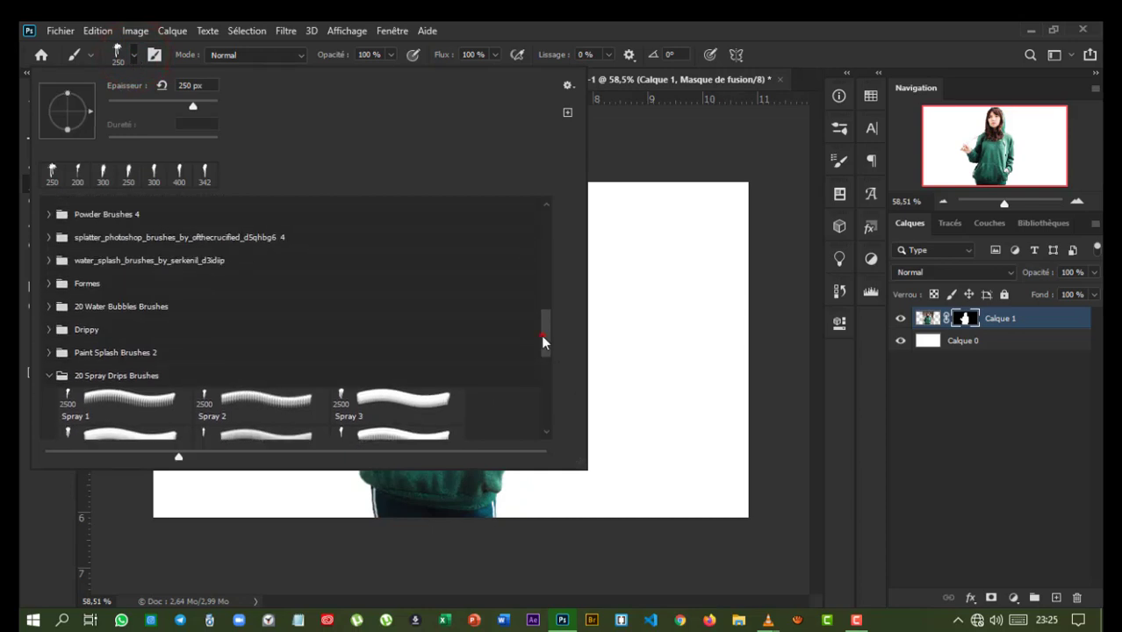
drag(543, 338, 541, 217)
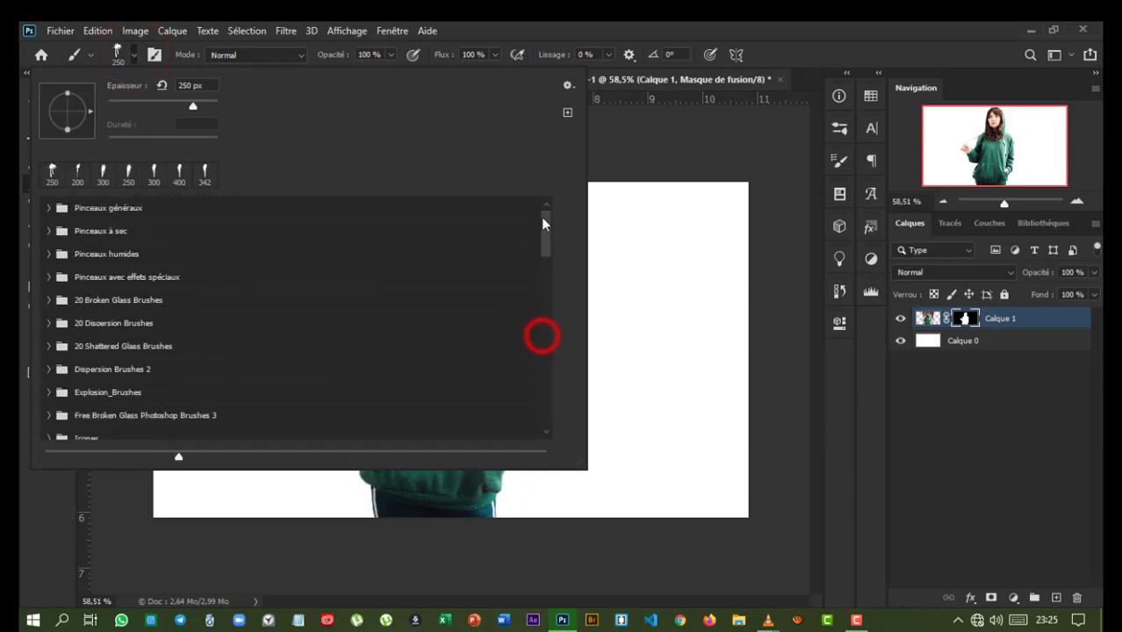
click(50, 209)
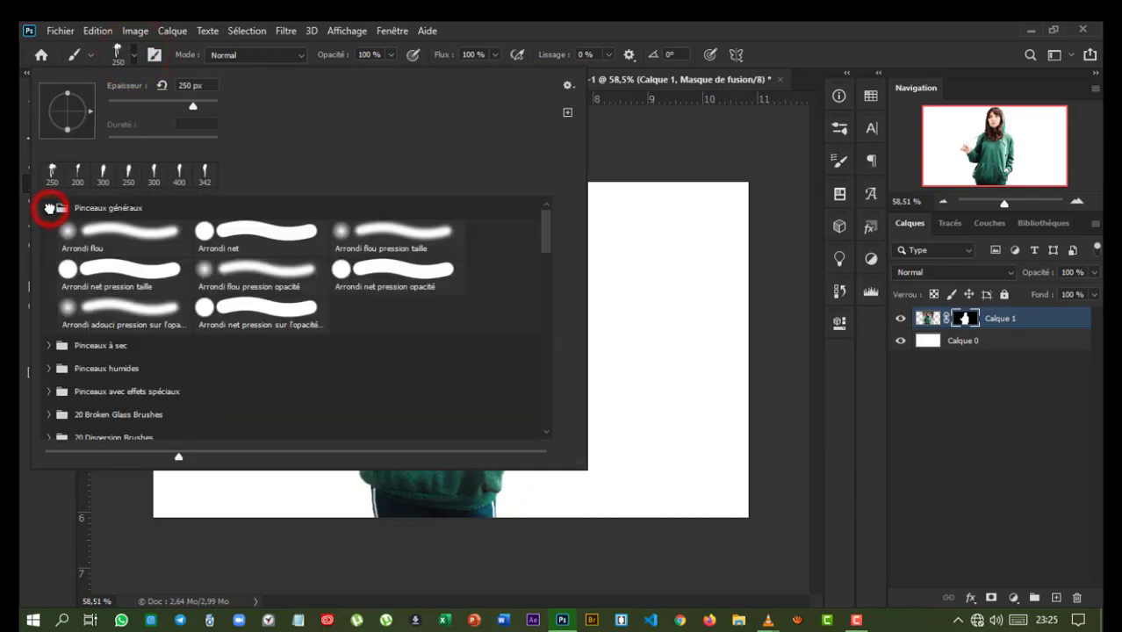
click(227, 228)
click(538, 27)
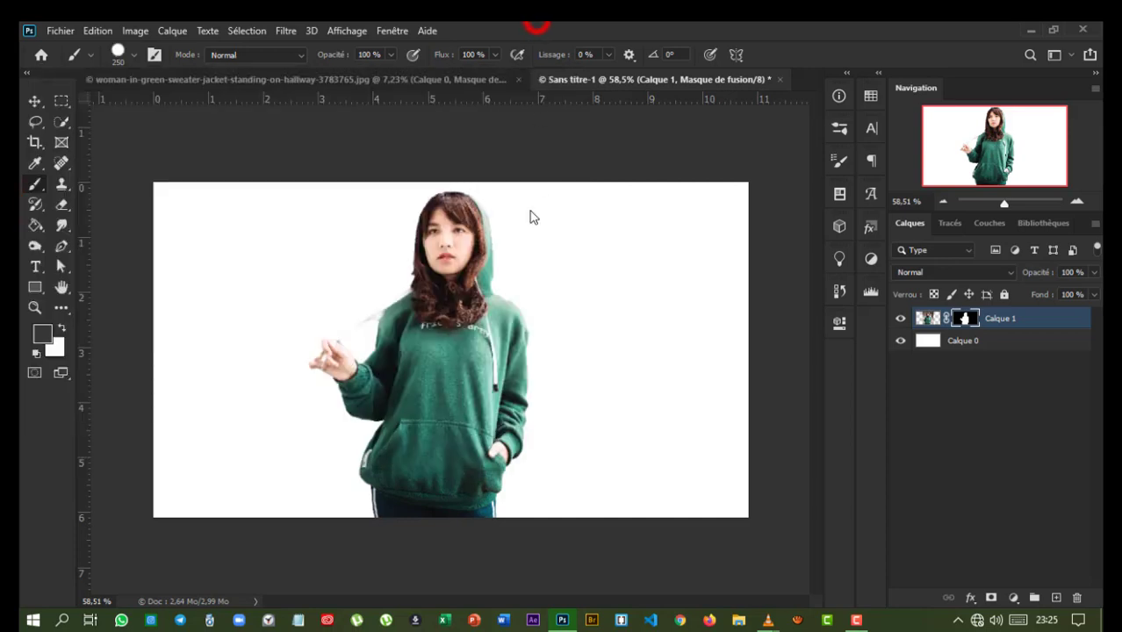
click(35, 354)
Step: Hide the lower hoodie on Calque 1's mask, then blend its edge with a 79 px Arrondi flou brush
click(61, 326)
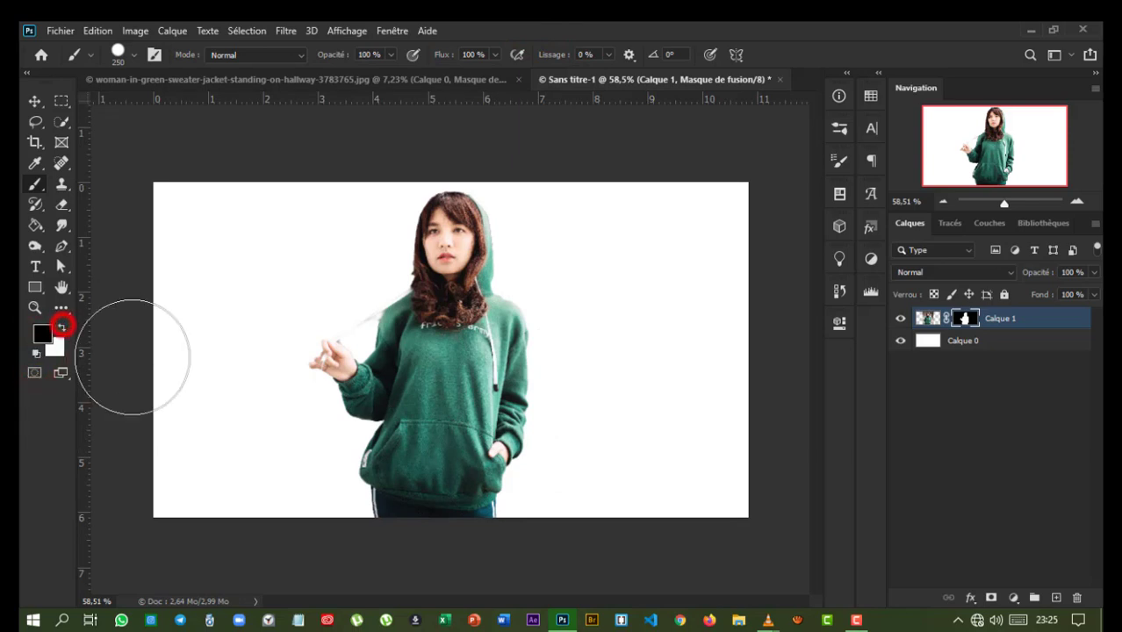
mouse_move(368, 482)
mouse_down()
mouse_move(536, 484)
mouse_move(485, 506)
mouse_move(424, 505)
mouse_up()
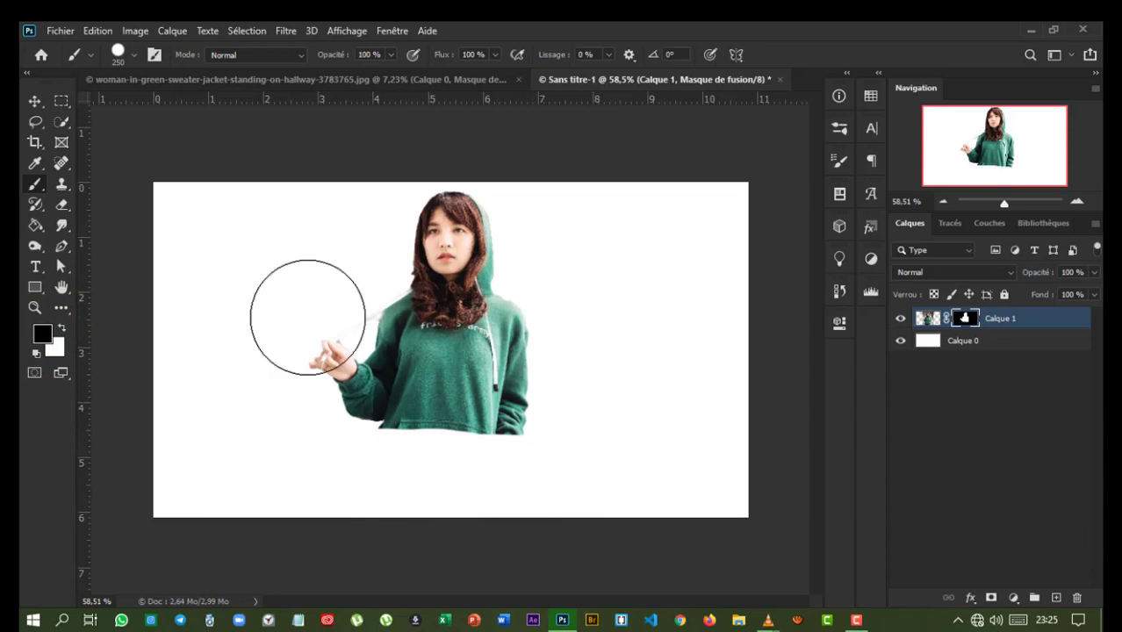
click(134, 56)
double_click(122, 233)
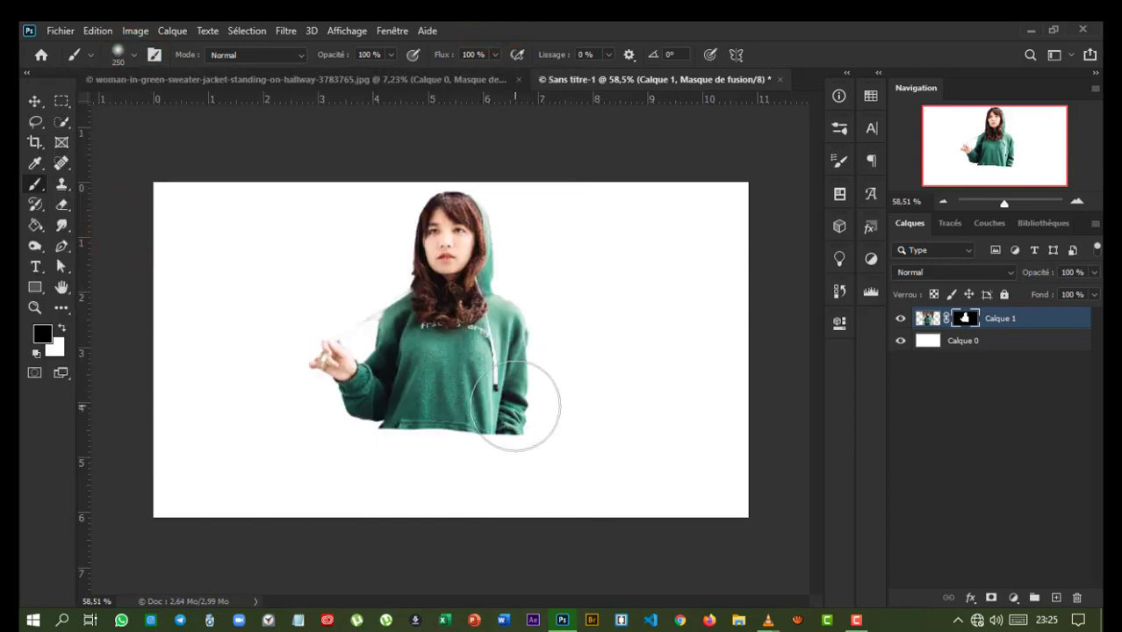
drag(516, 405, 471, 412)
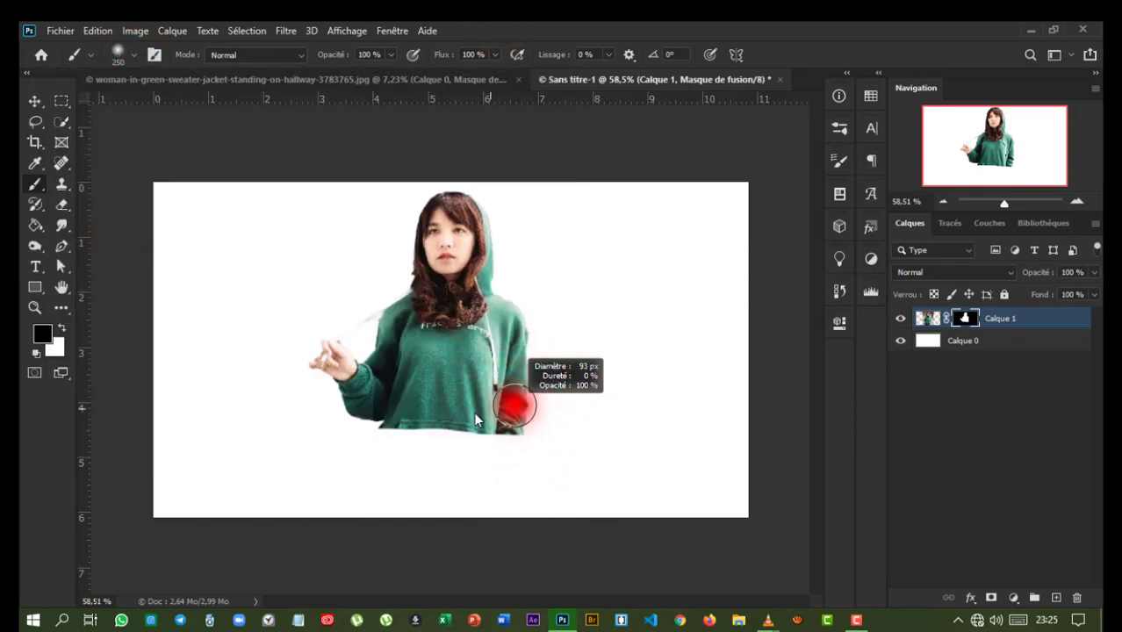
key(x)
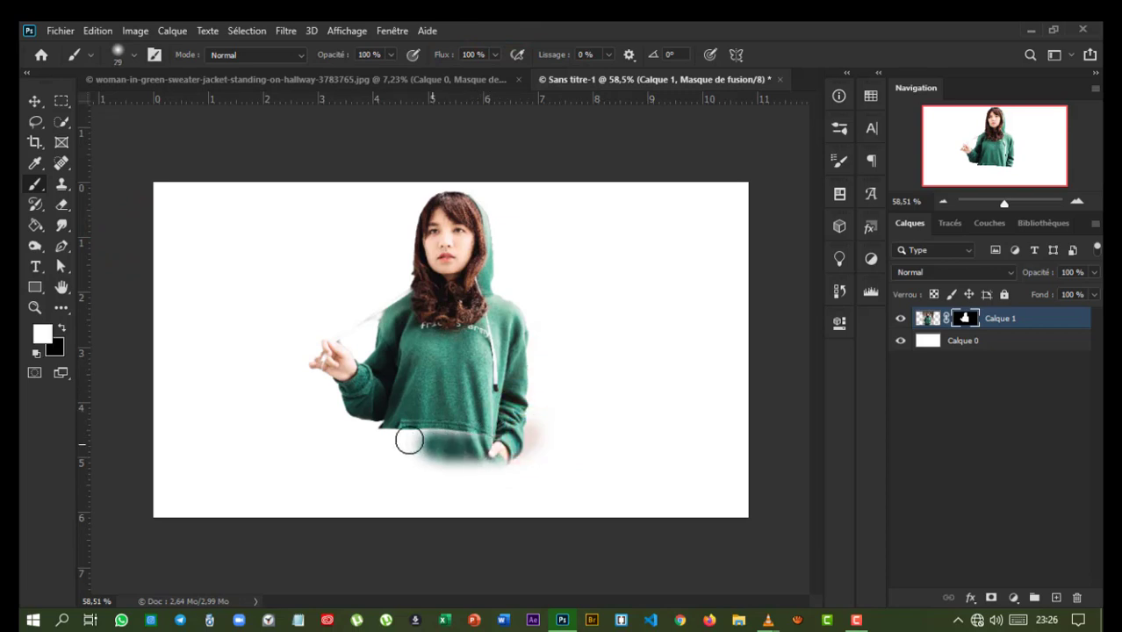
mouse_move(529, 433)
mouse_down()
mouse_move(395, 436)
mouse_move(485, 444)
mouse_up()
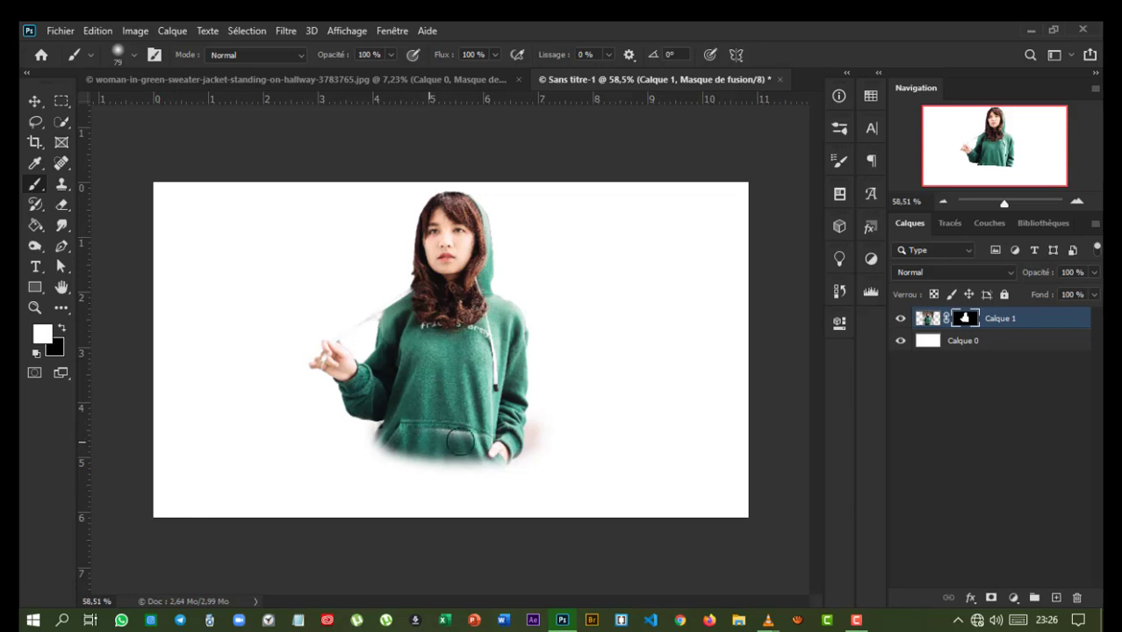
key(x)
mouse_move(541, 428)
mouse_down()
mouse_move(554, 394)
mouse_move(462, 467)
mouse_move(507, 454)
mouse_move(373, 457)
mouse_up()
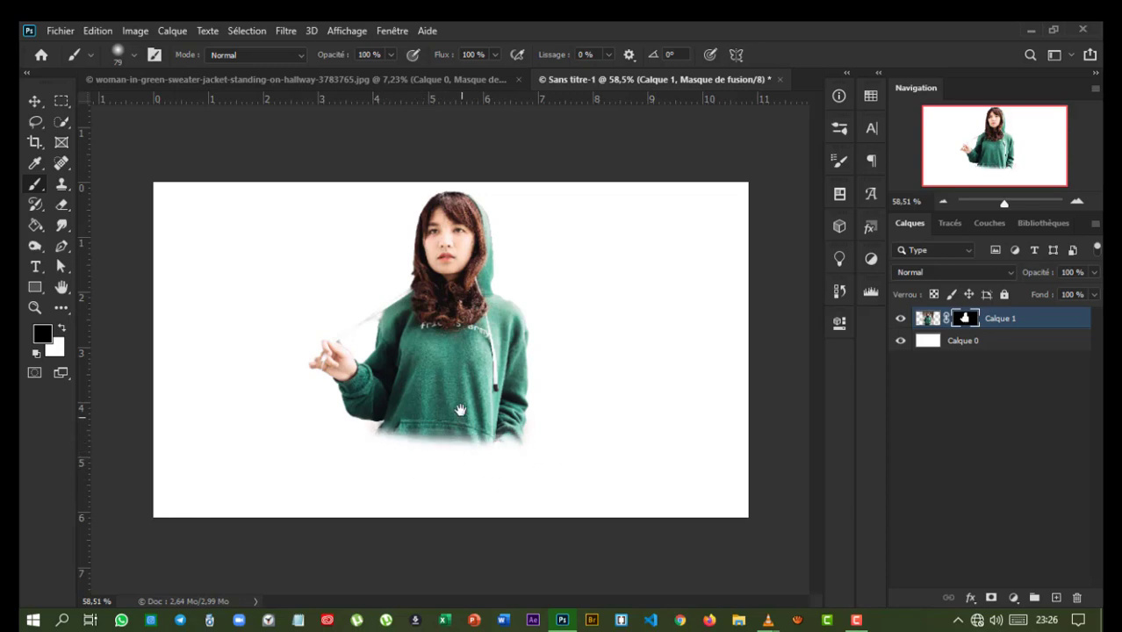
Step: Nudge the woman slightly right and up, and add an empty Calque 2 beneath her
click(35, 102)
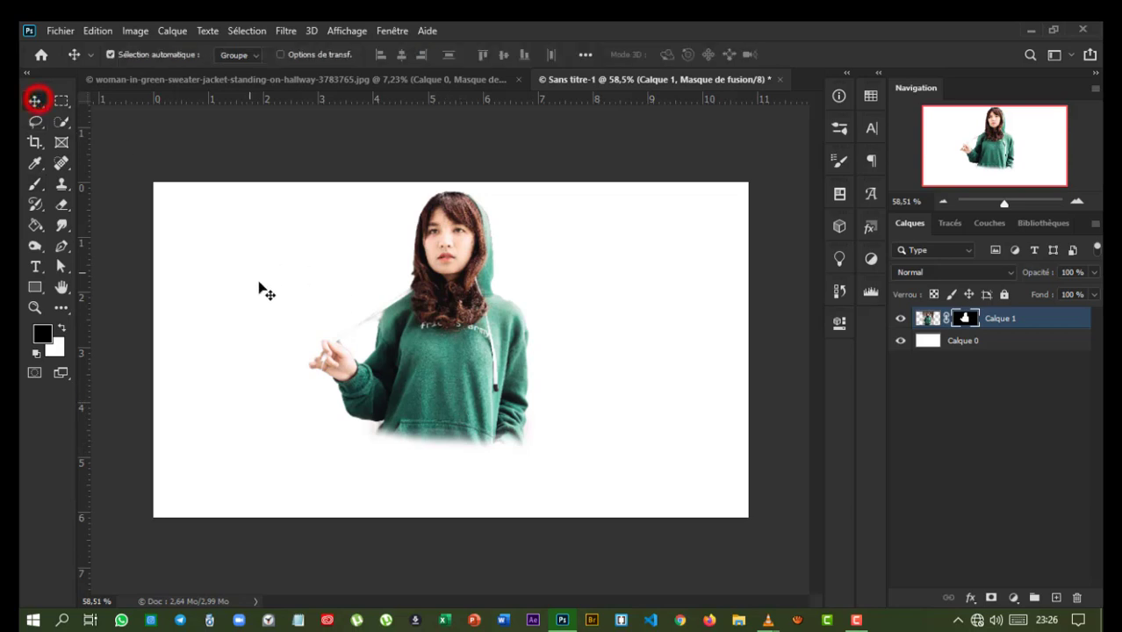
mouse_move(406, 371)
mouse_down()
mouse_move(420, 359)
mouse_move(417, 368)
mouse_up()
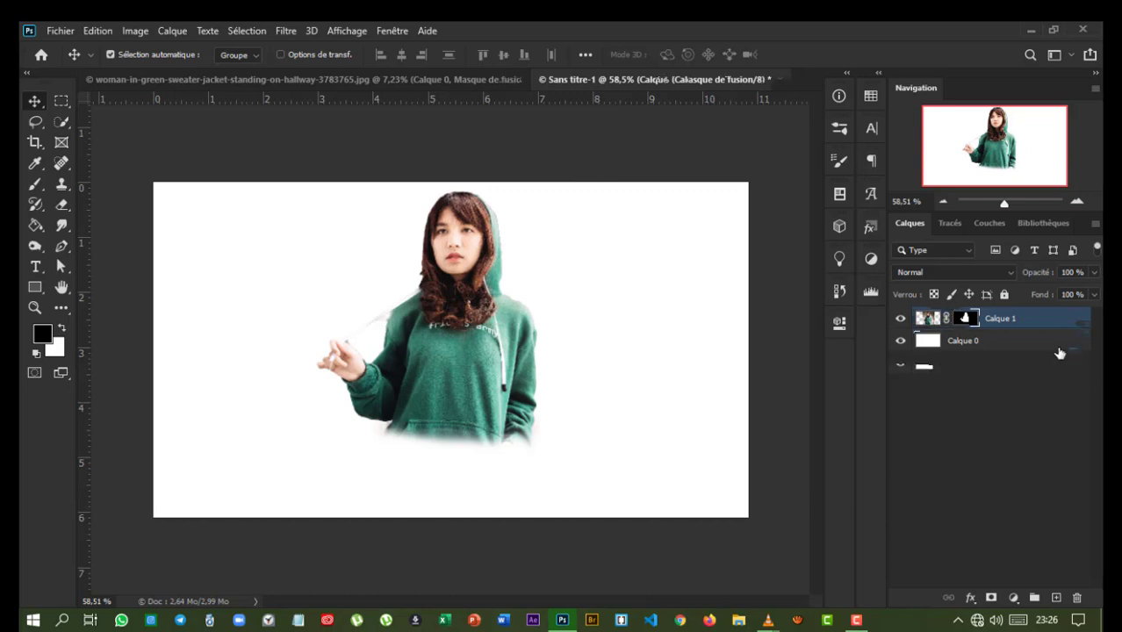
ctrl+click(1056, 597)
key(x)
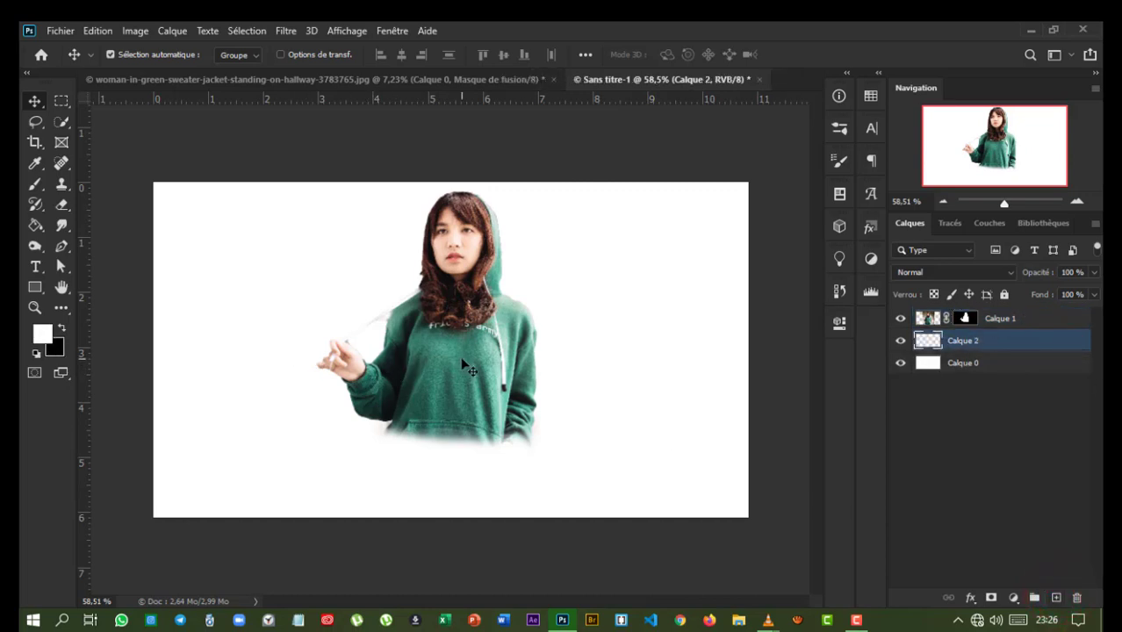
Step: Paint strokes along the hoodie hem, undoing the black stroke on Calque 2
click(35, 183)
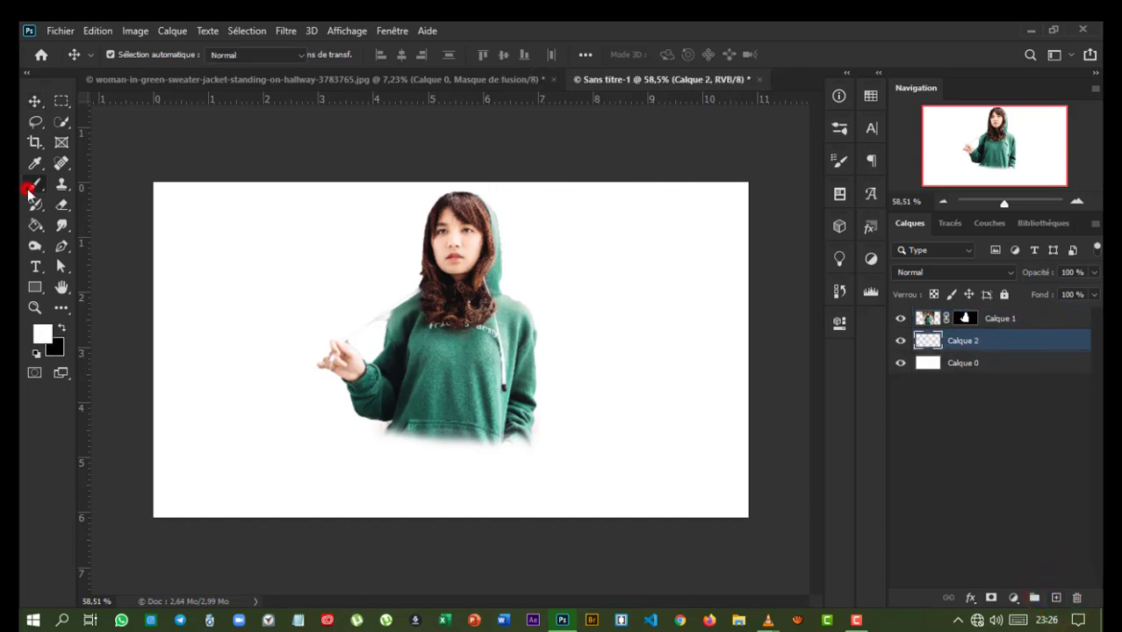
click(383, 433)
drag(383, 433, 443, 440)
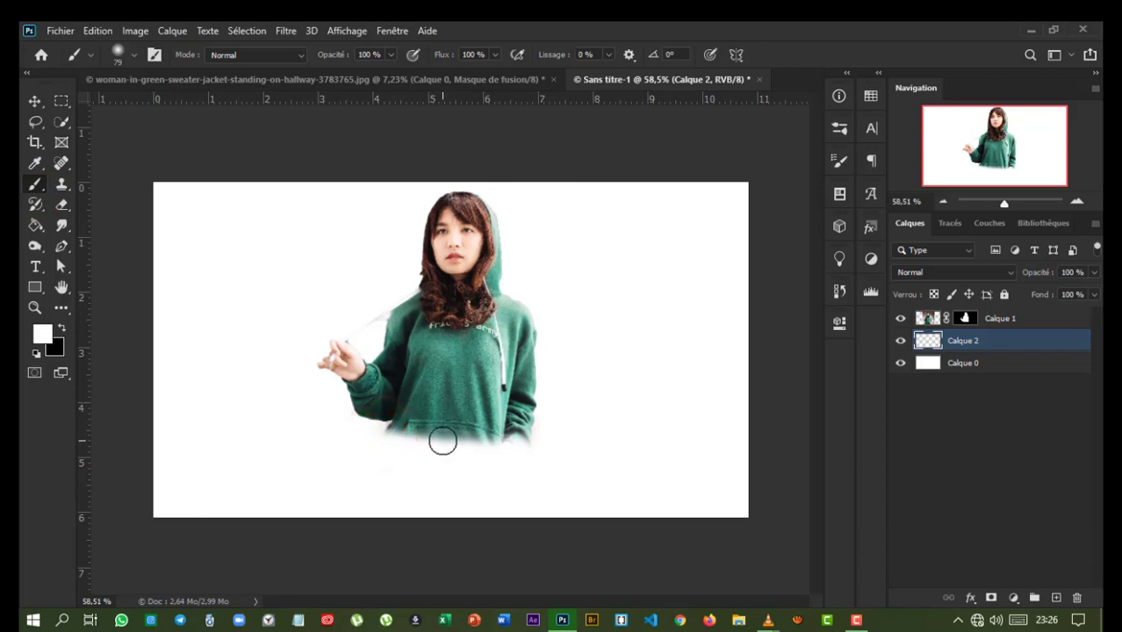
key(x)
drag(388, 441, 428, 440)
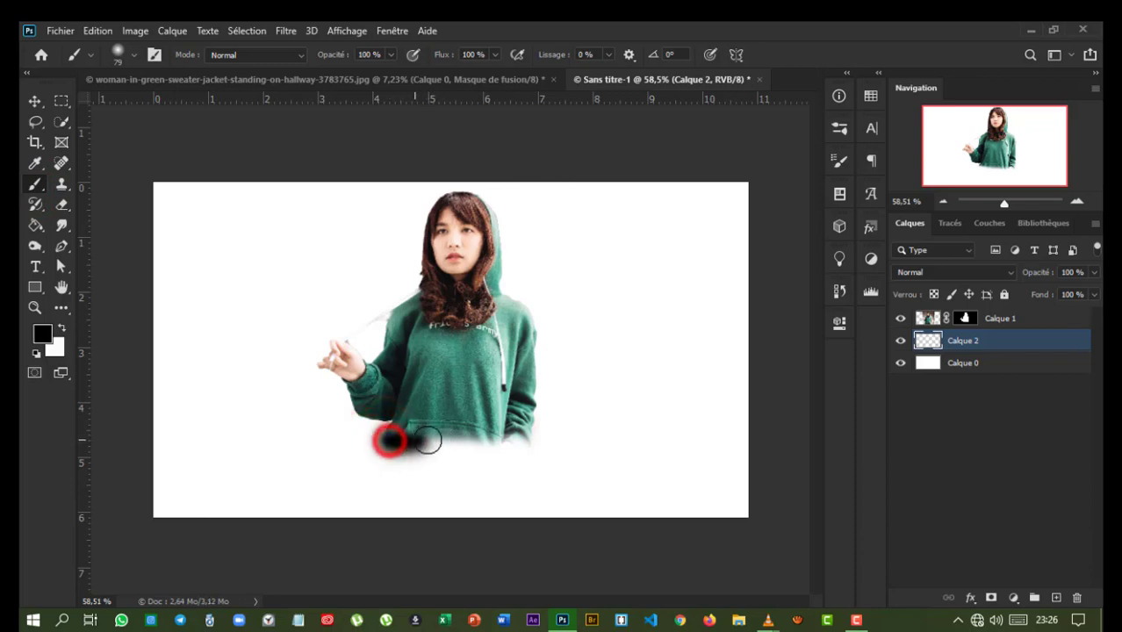
key(ctrl+z)
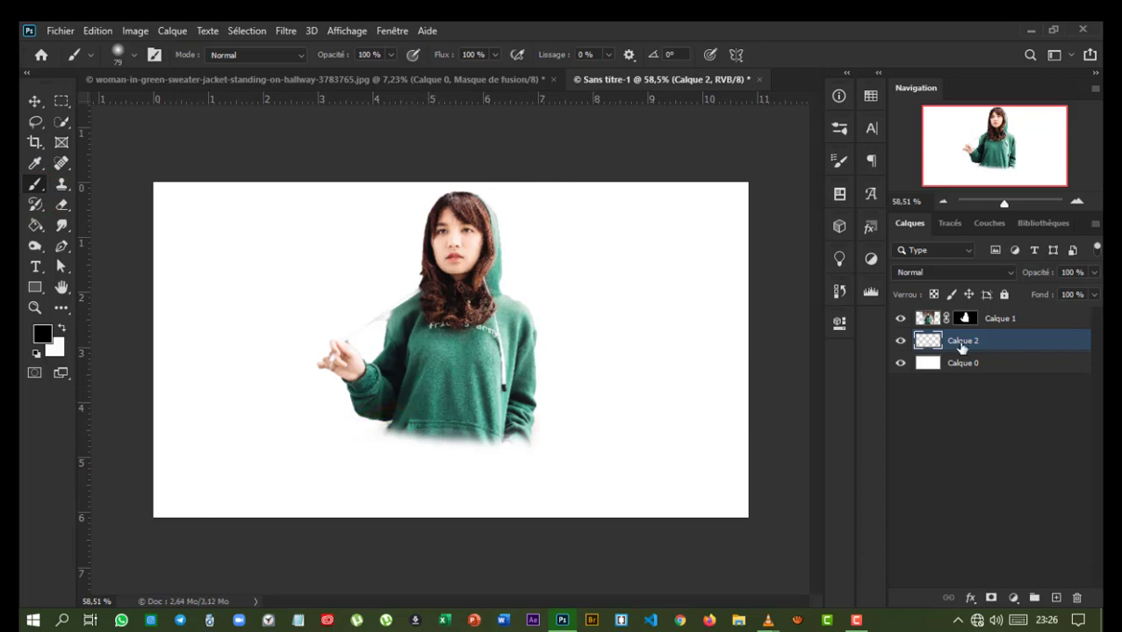
Step: Fade the hoodie's bottom edge on Calque 1's mask, then reselect Calque 2
click(966, 318)
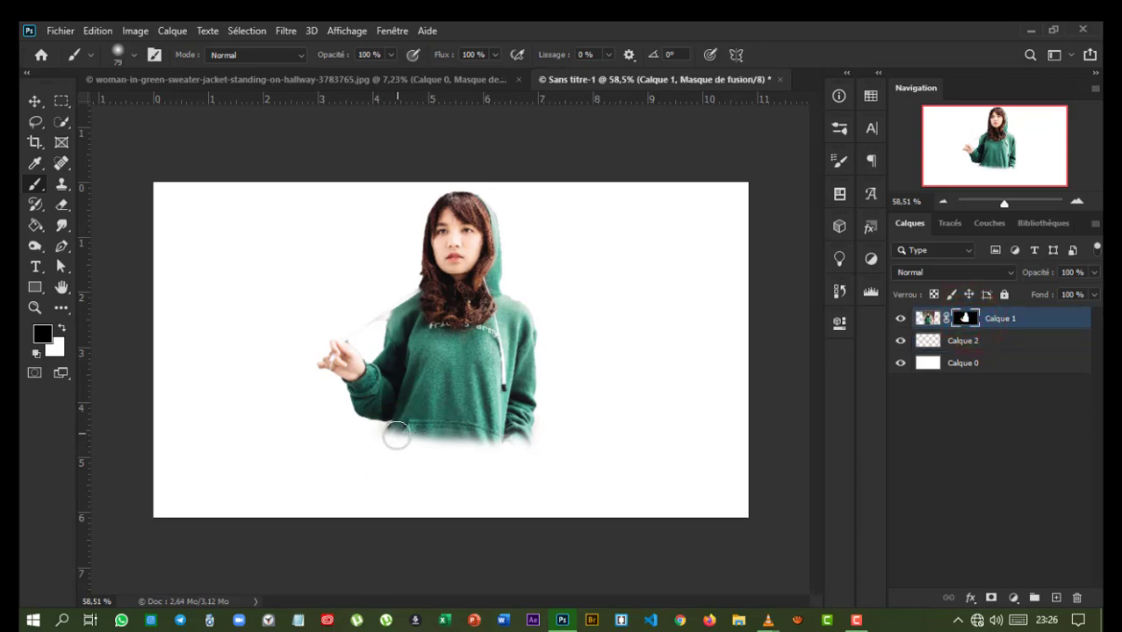
mouse_move(396, 436)
mouse_down()
mouse_move(530, 444)
mouse_move(455, 451)
mouse_move(372, 439)
mouse_up()
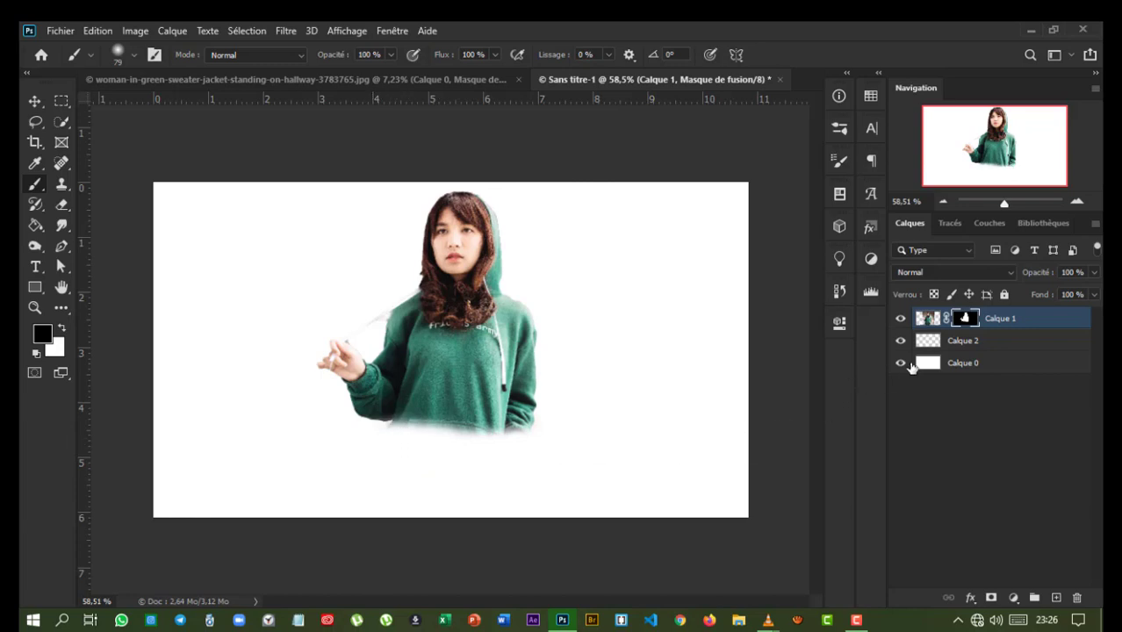
click(964, 342)
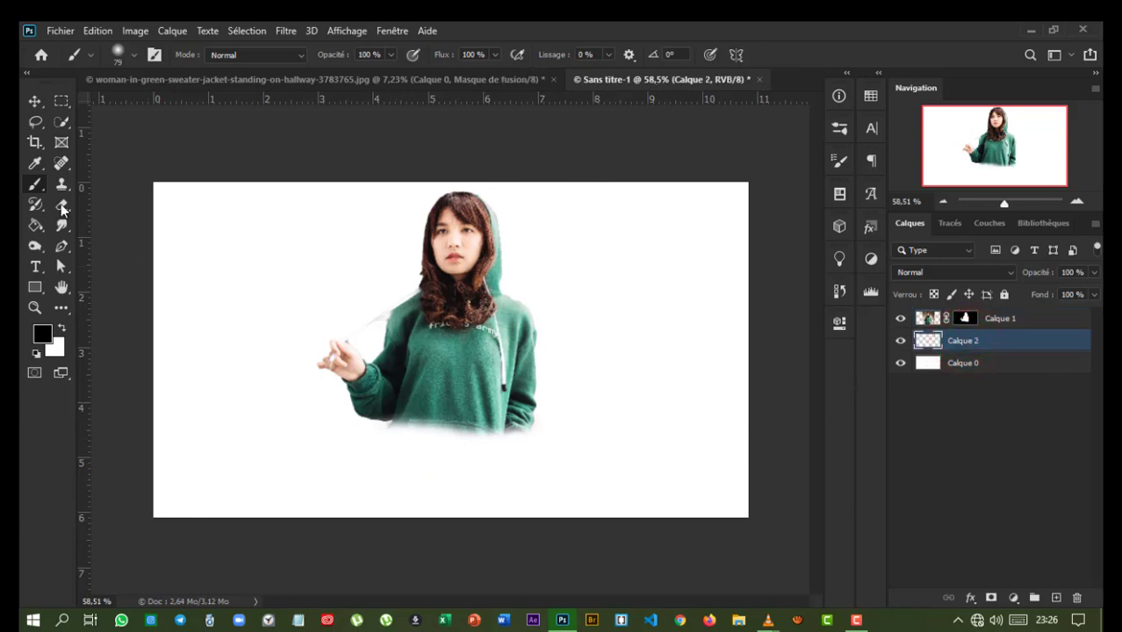
Step: Choose the 2500 px streaky drip brush tip, then shrink it with the [ key
click(135, 55)
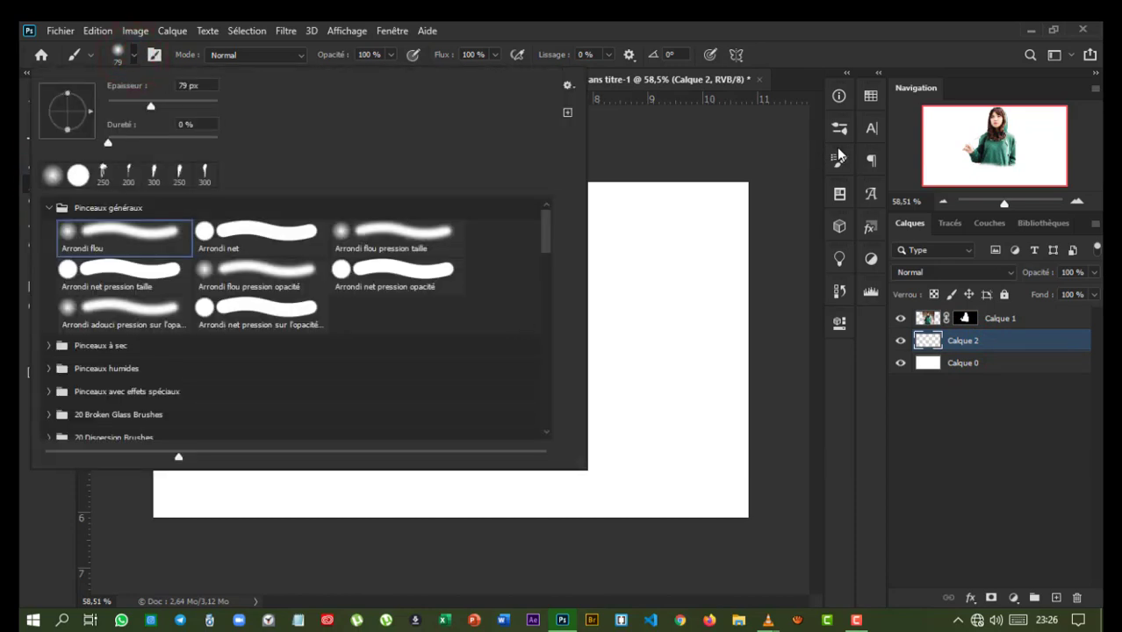
click(841, 162)
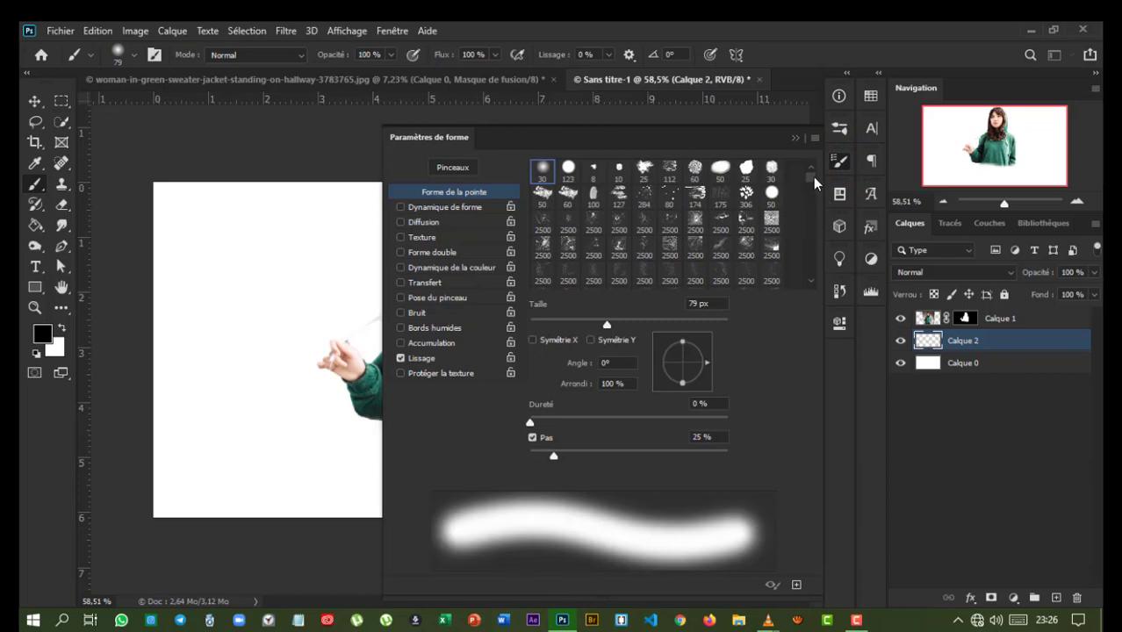
drag(813, 180, 815, 276)
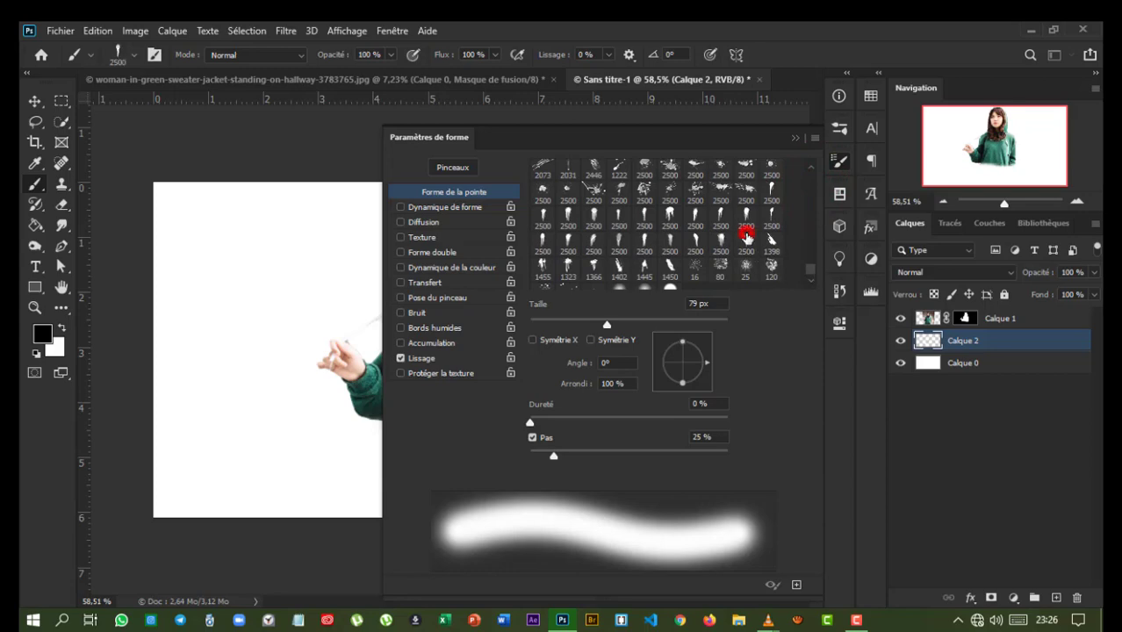
click(746, 236)
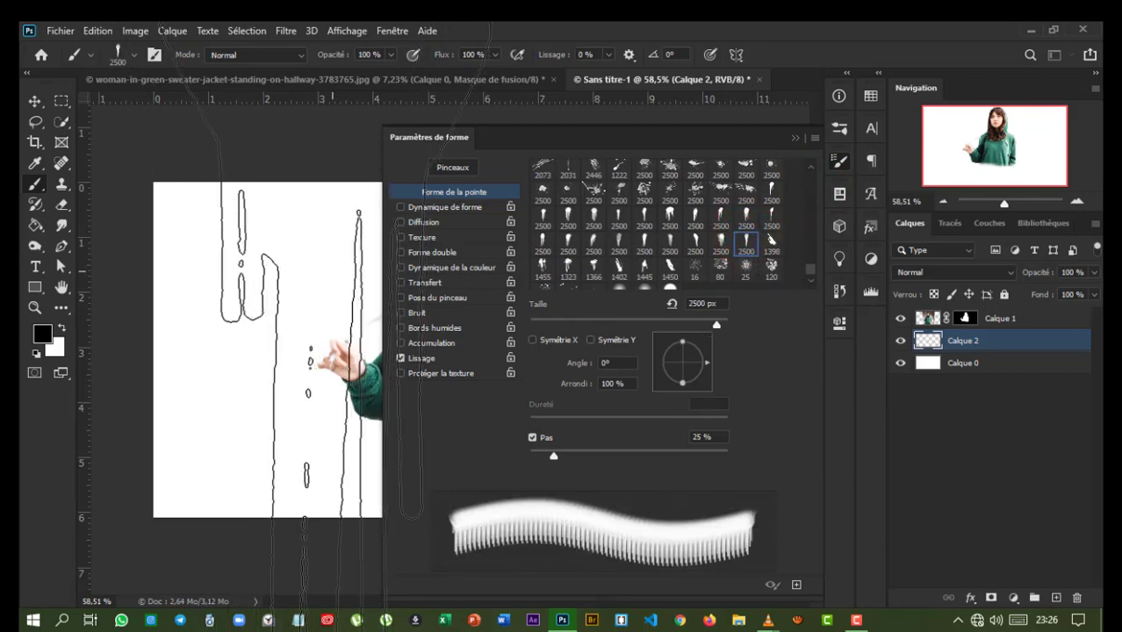
click(795, 138)
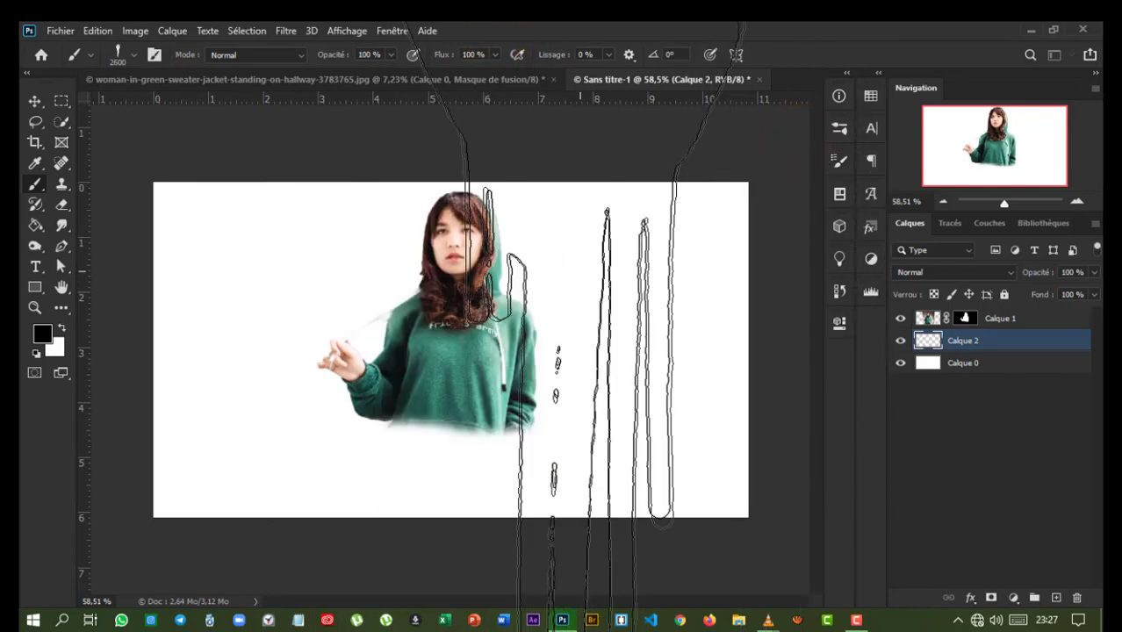
key(bracketleft)
key(bracketleft)
key(bracketleft)
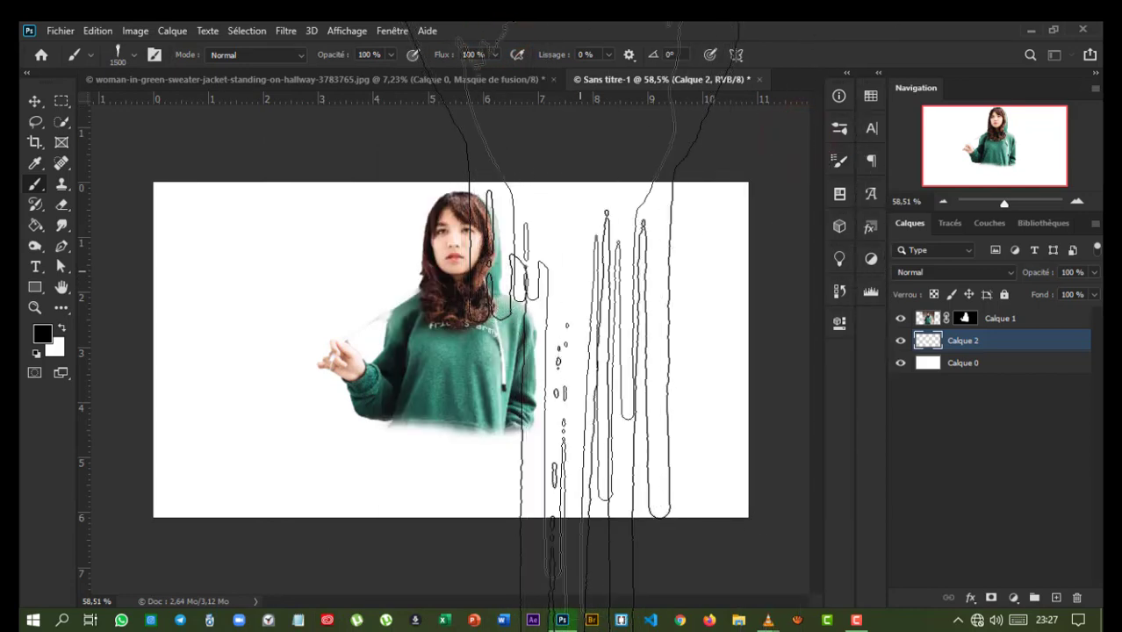
key(bracketleft)
key(bracketleft)
key(bracketleft)
key(bracketleft)
key(bracketleft)
key(bracketleft)
key(bracketleft)
key(bracketleft)
key(bracketleft)
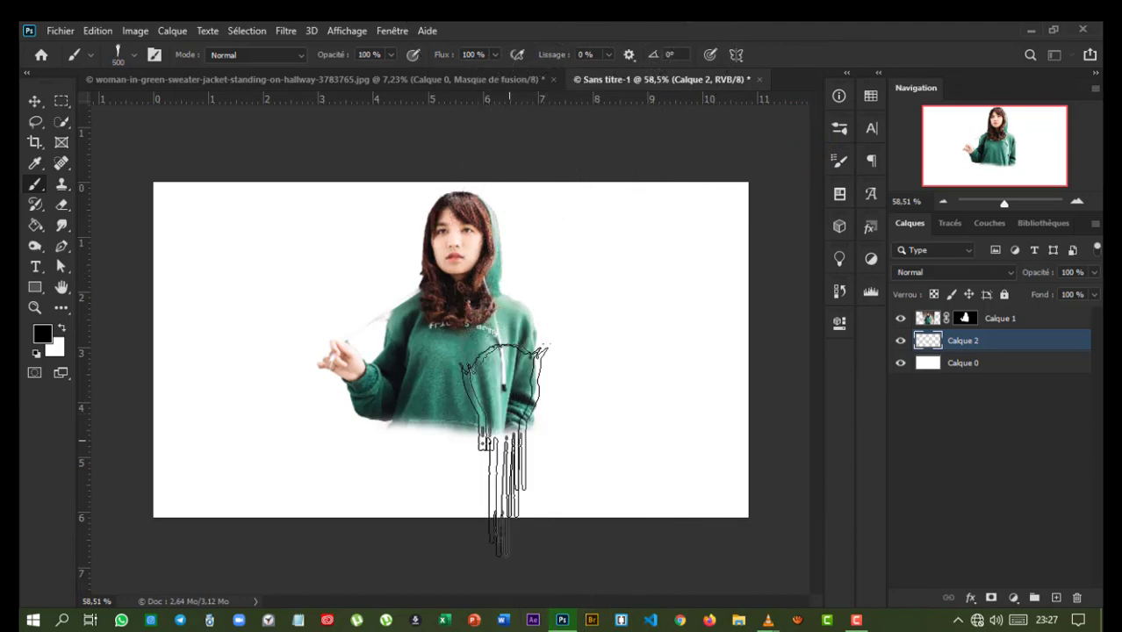
key(bracketleft)
key(bracketleft)
key(bracketleft)
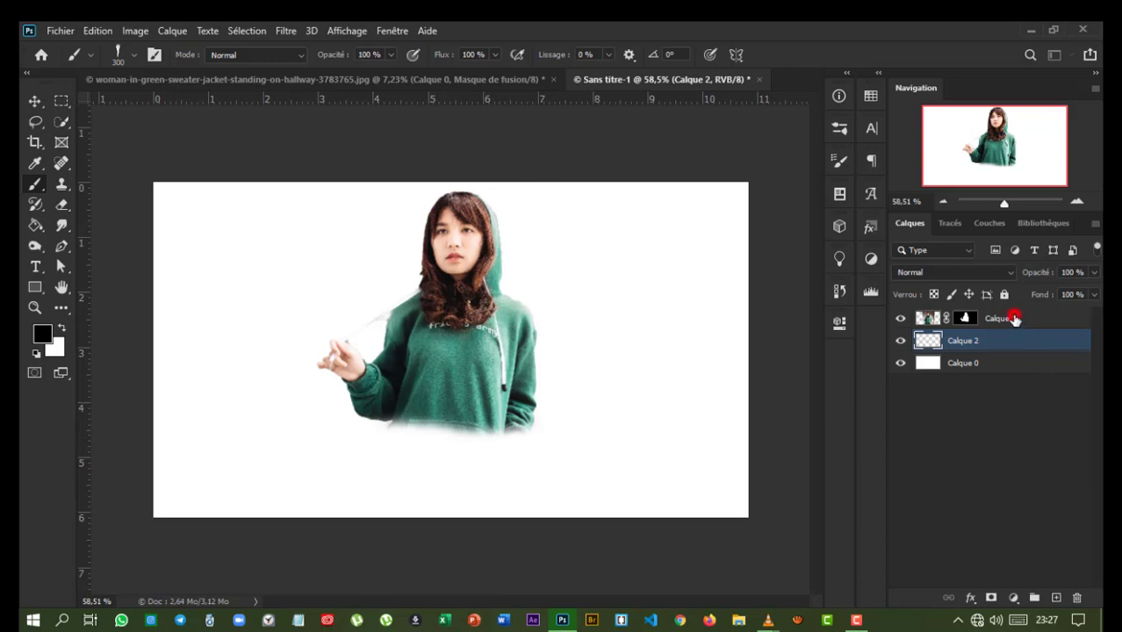
Step: Scale the woman on Calque 1 down to about 92% with Free Transform
click(1015, 318)
key(ctrl+t)
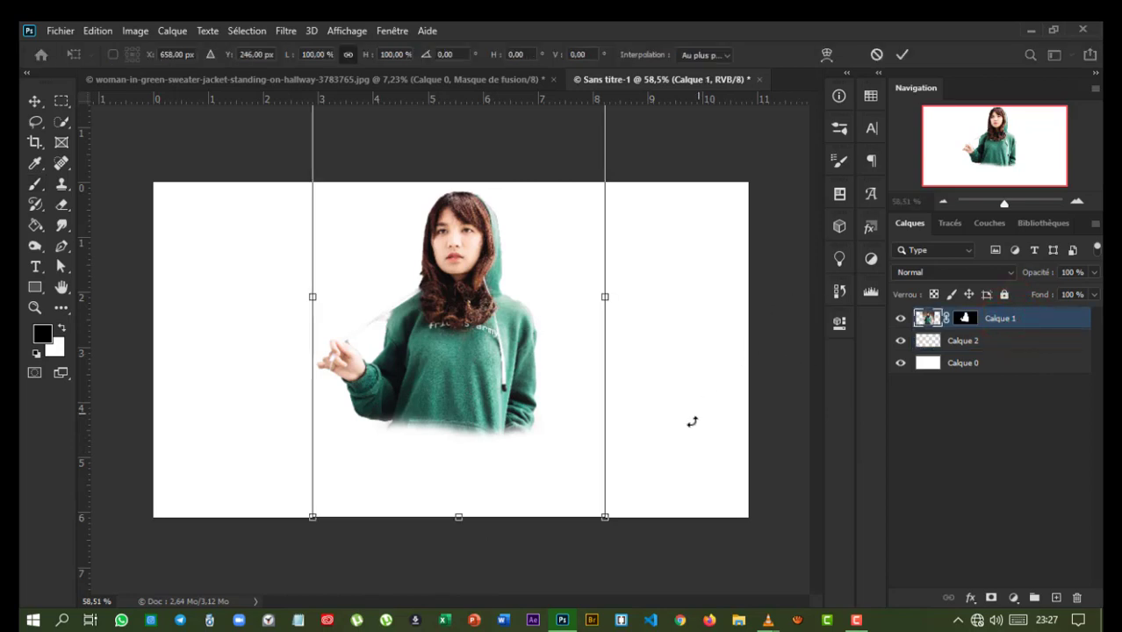
drag(605, 517, 599, 474)
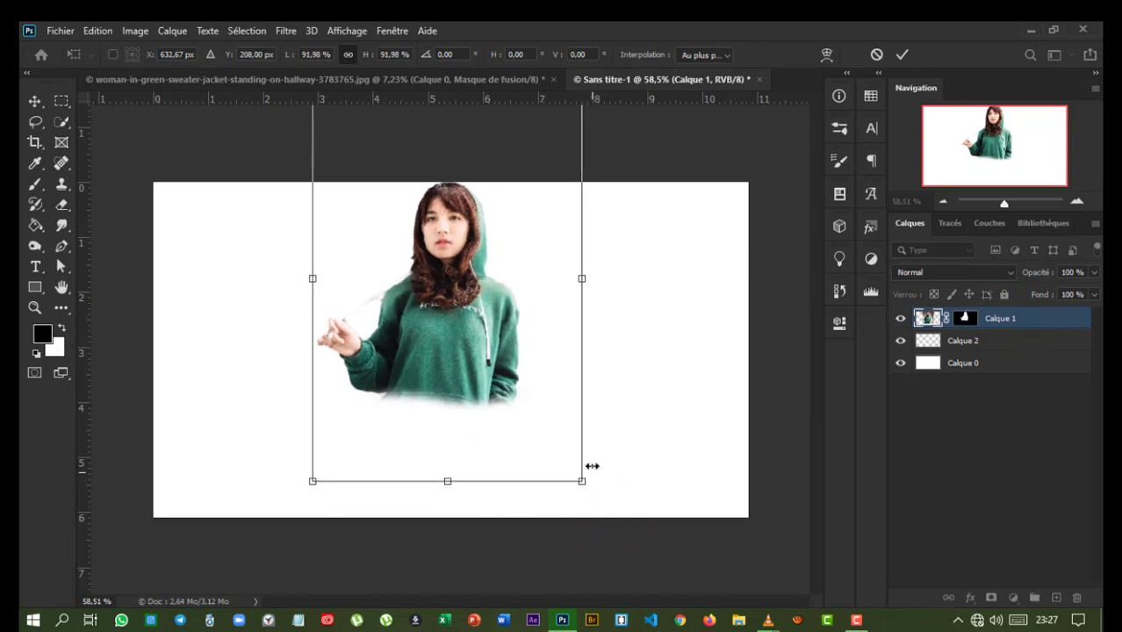
click(902, 54)
key(b)
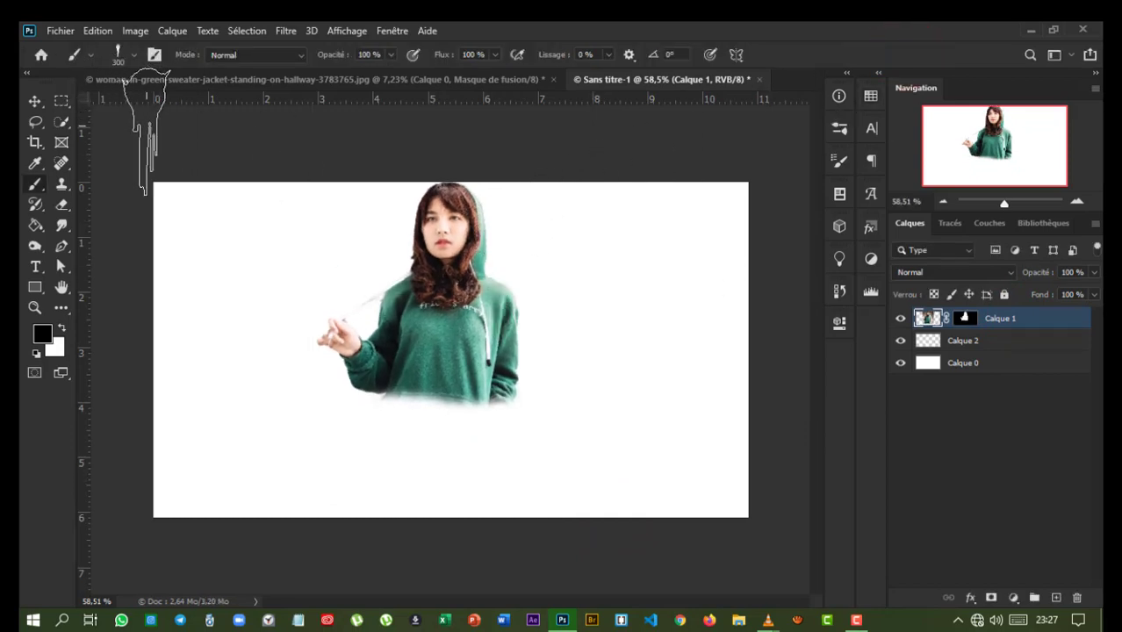
Step: Move the woman slightly down and right, nudging her lower with the arrow keys
key(v)
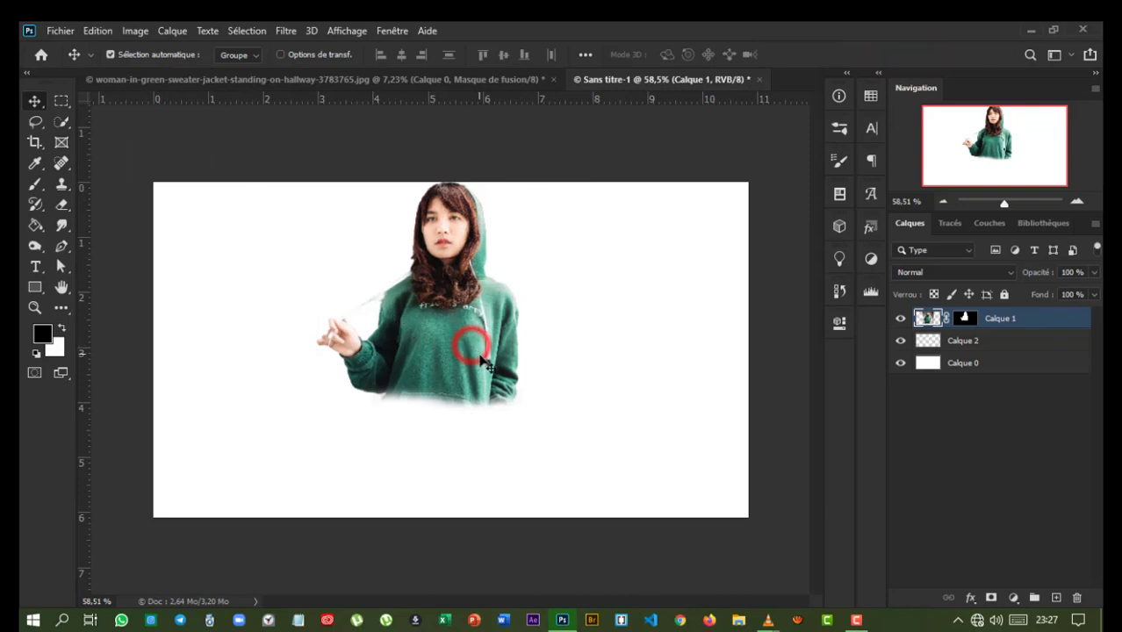
mouse_move(472, 349)
mouse_down()
mouse_move(476, 363)
mouse_move(479, 354)
mouse_up()
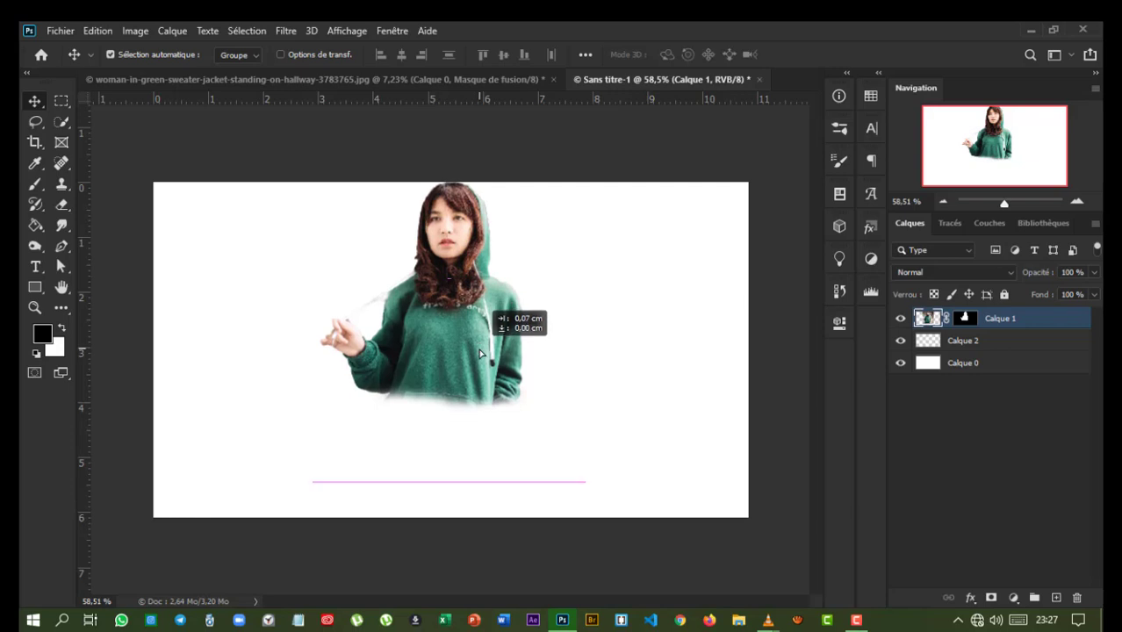
key(Down)
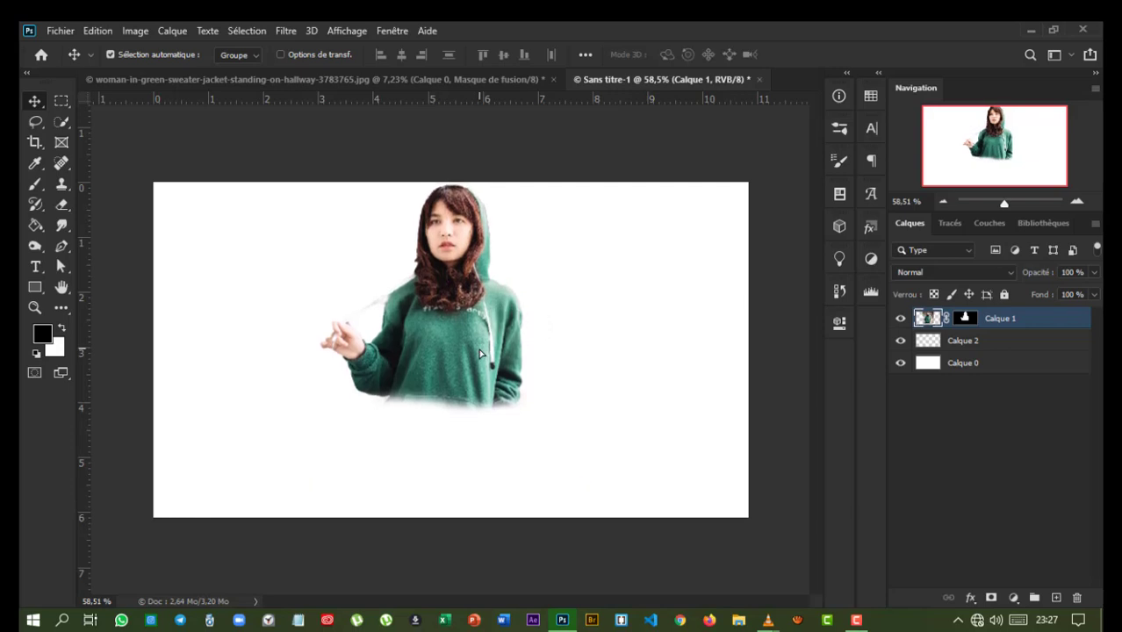
key(Down)
key(b)
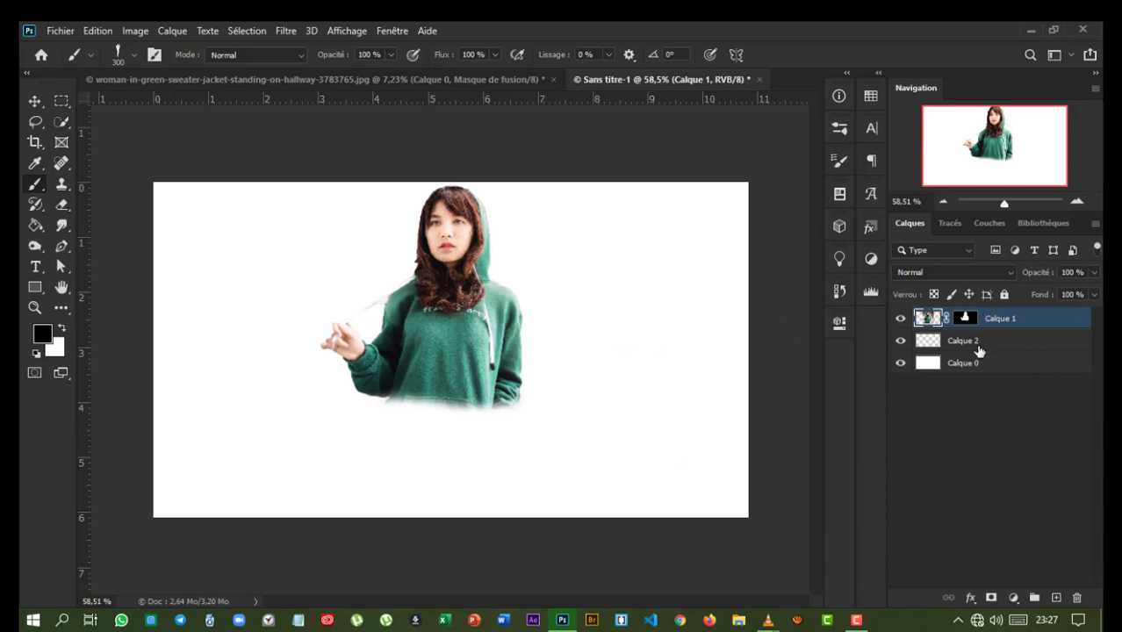
Step: On Calque 2, sample the sweater green and stamp trial drips below the hoodie, undoing the first
click(979, 348)
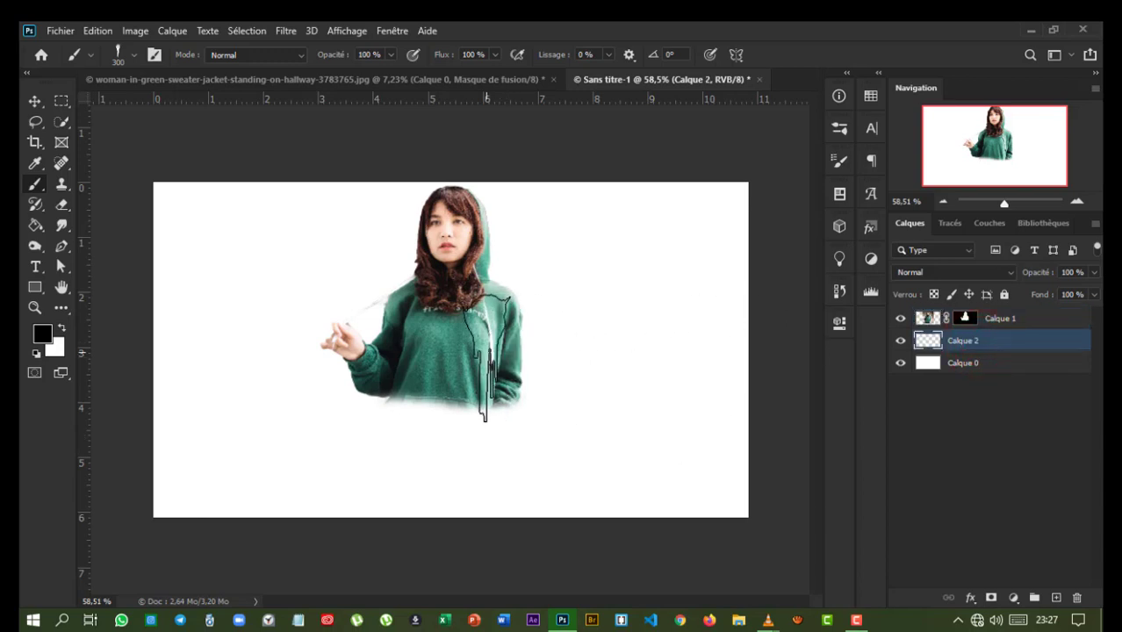
key(space)
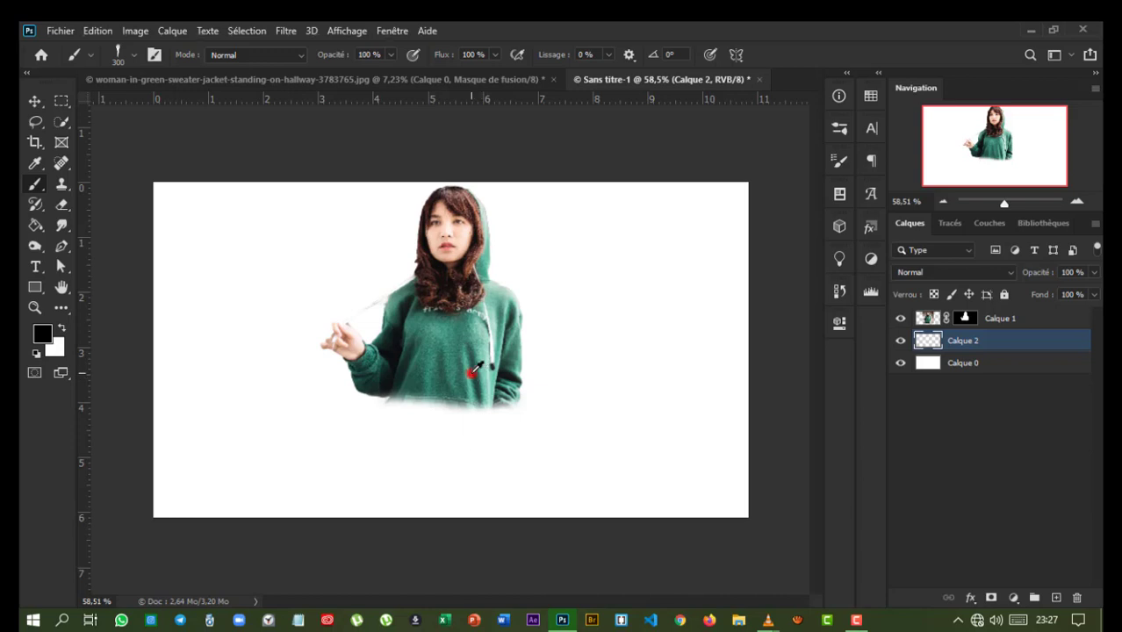
alt+click(475, 369)
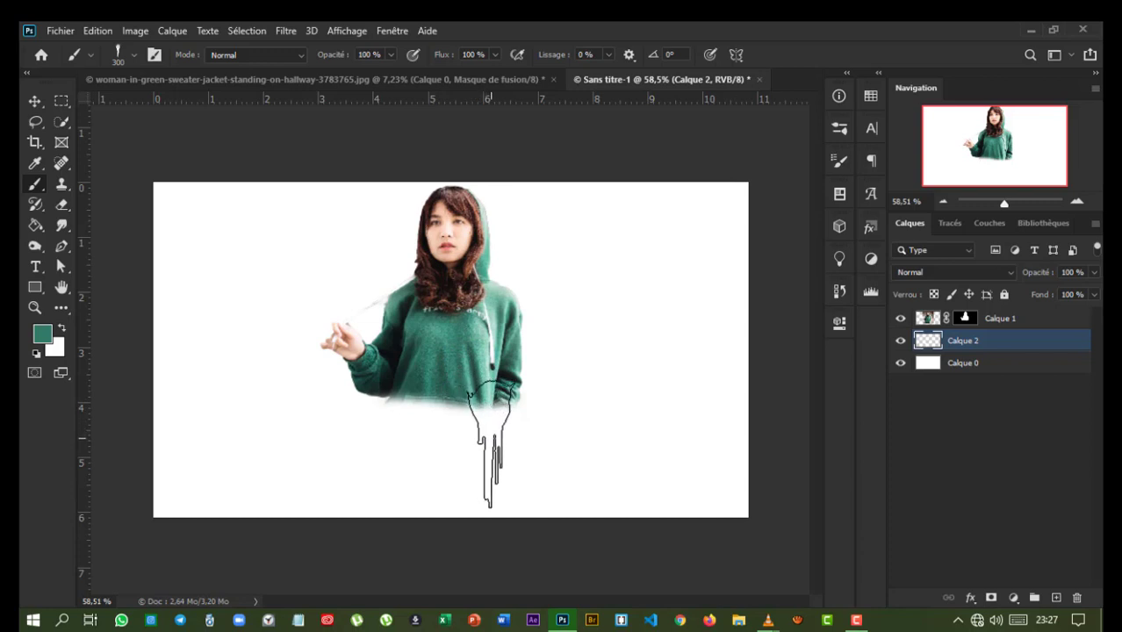
click(489, 439)
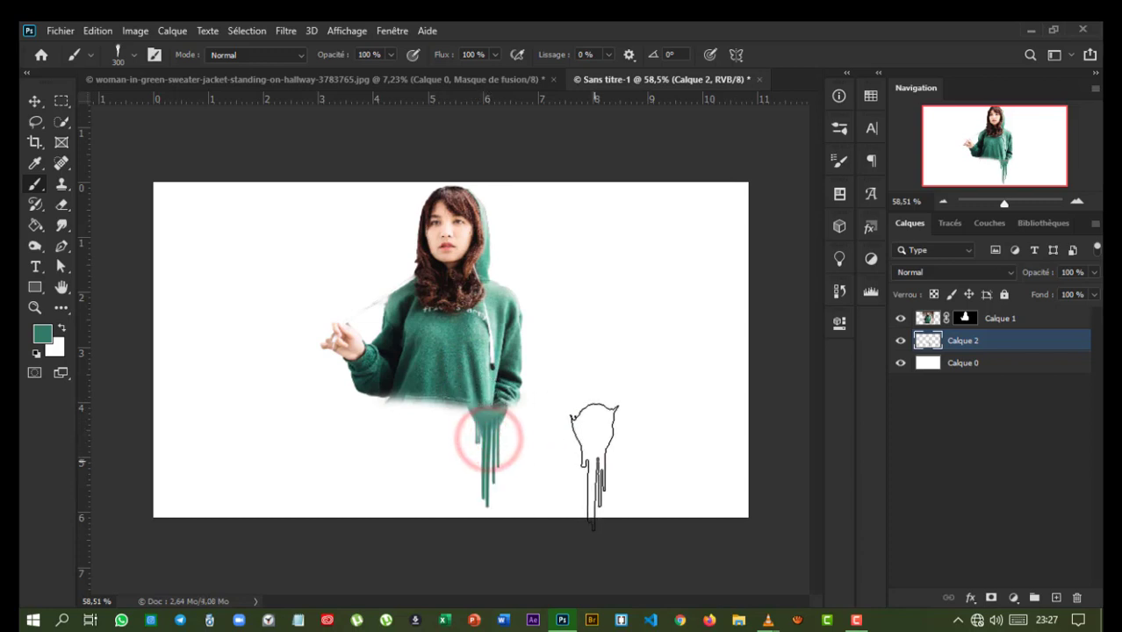
key(ctrl+z)
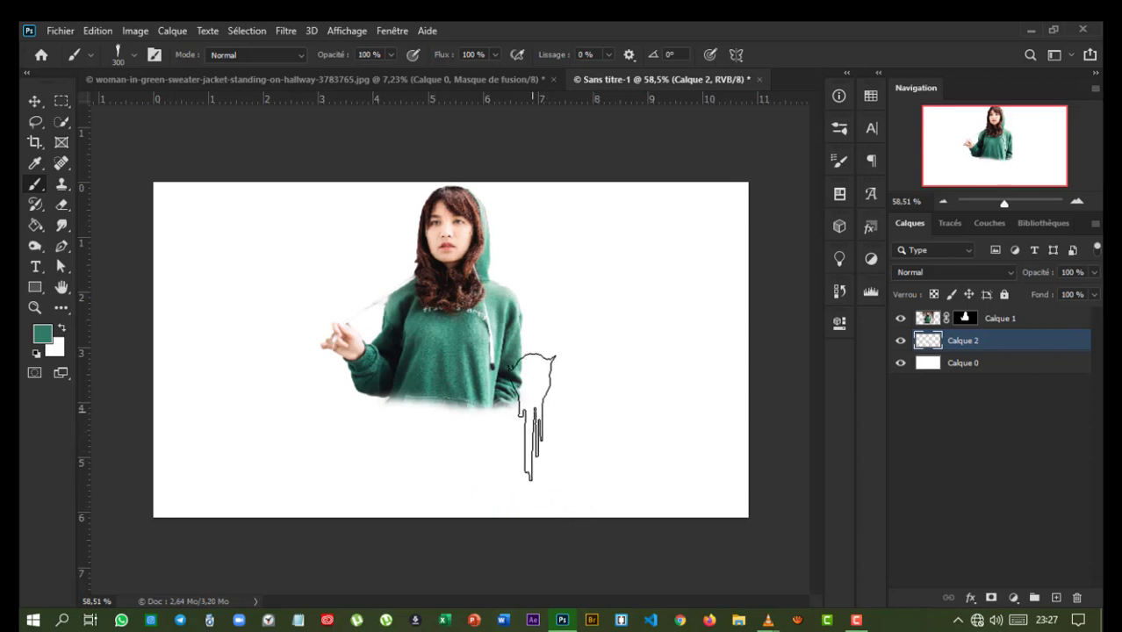
alt+click(470, 359)
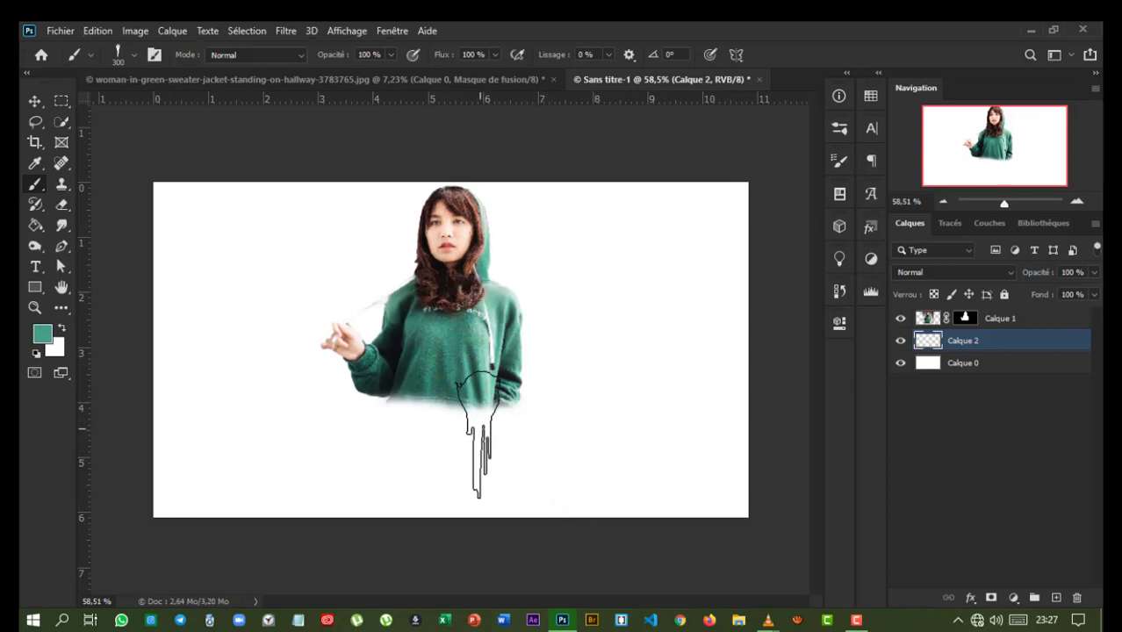
click(483, 428)
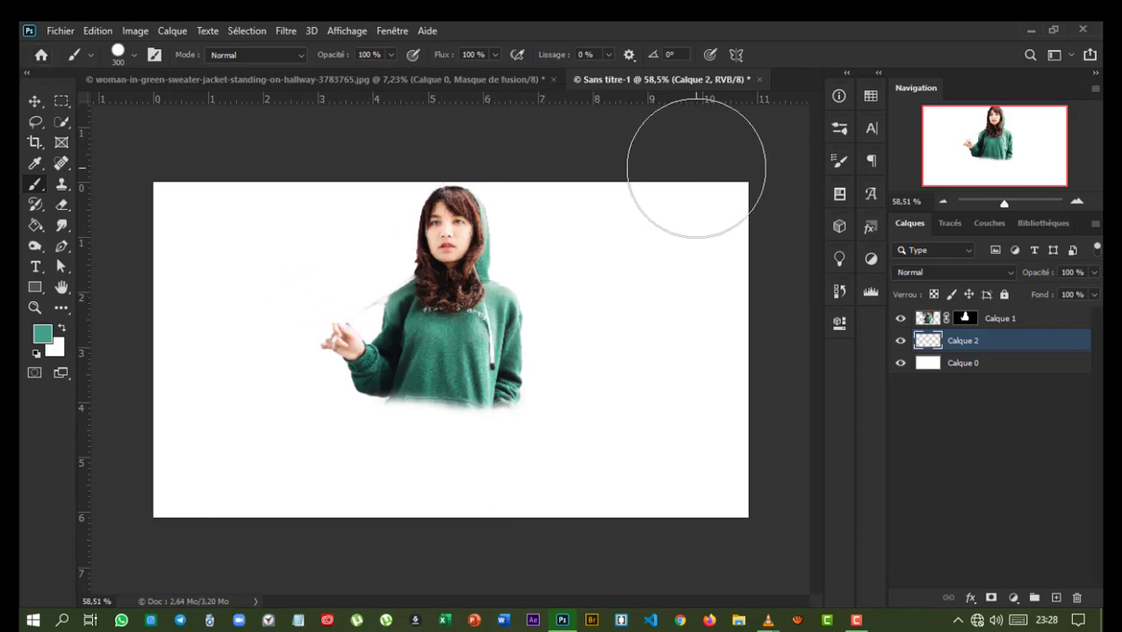
Step: Choose the 2500 px dripping brush tip with 25% spacing in Brush Settings
click(837, 162)
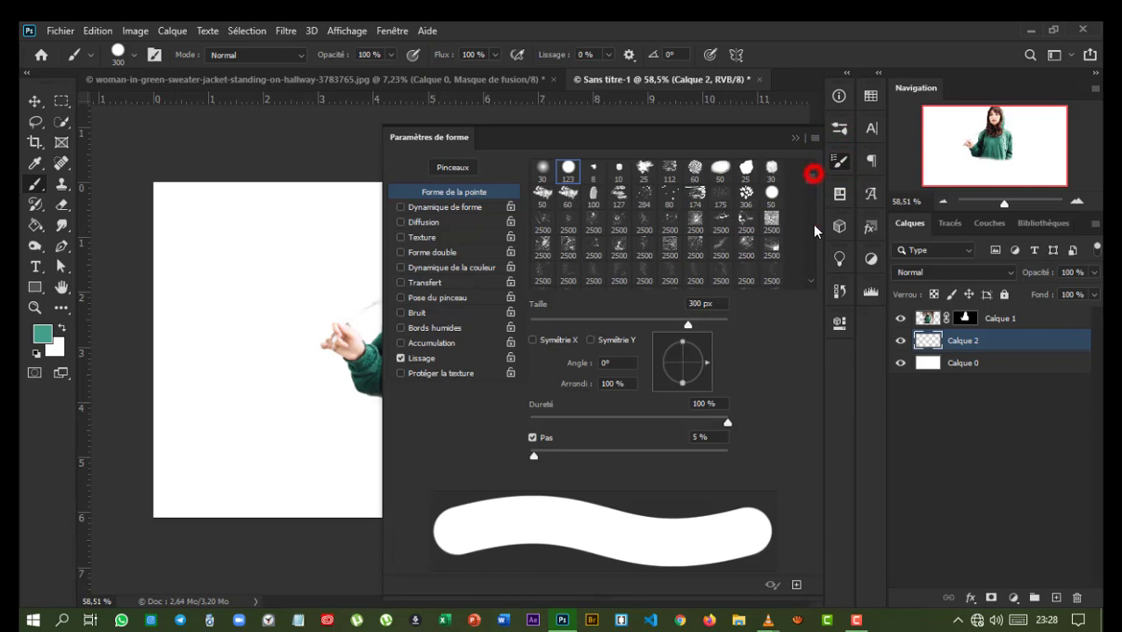
drag(814, 173, 813, 290)
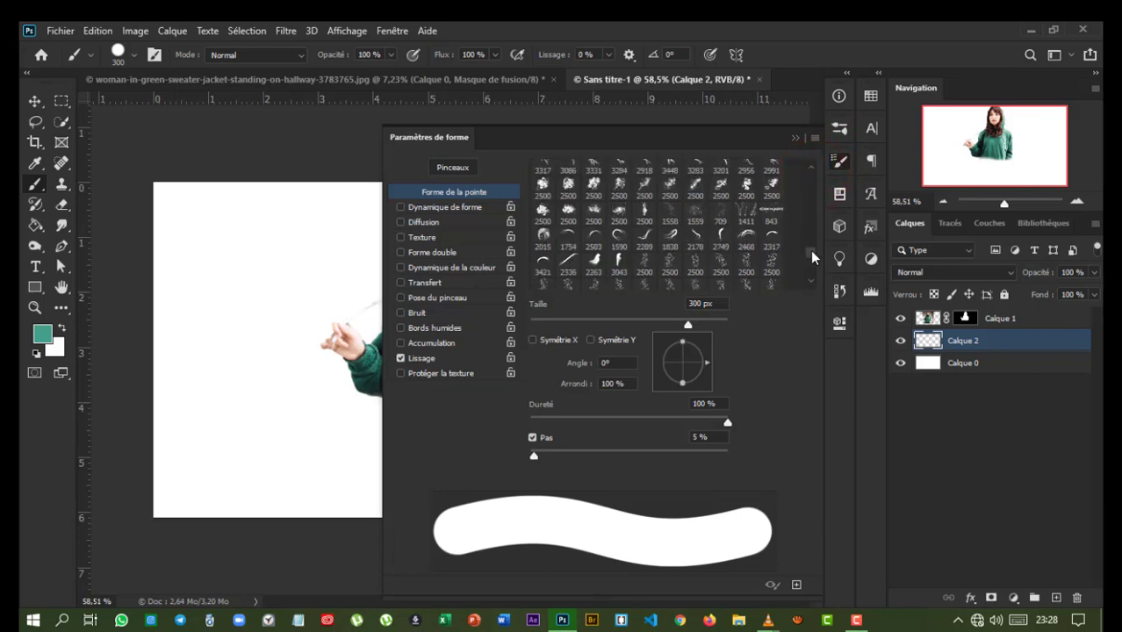
scroll(812, 286, down, 1)
drag(811, 258, 811, 280)
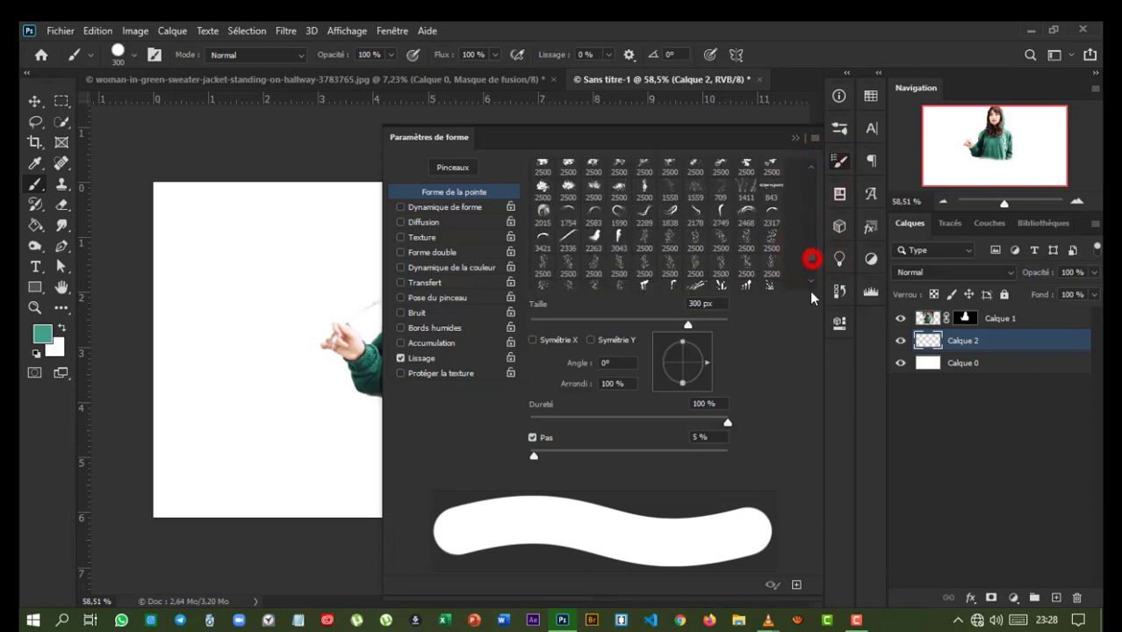
scroll(811, 279, down, 2)
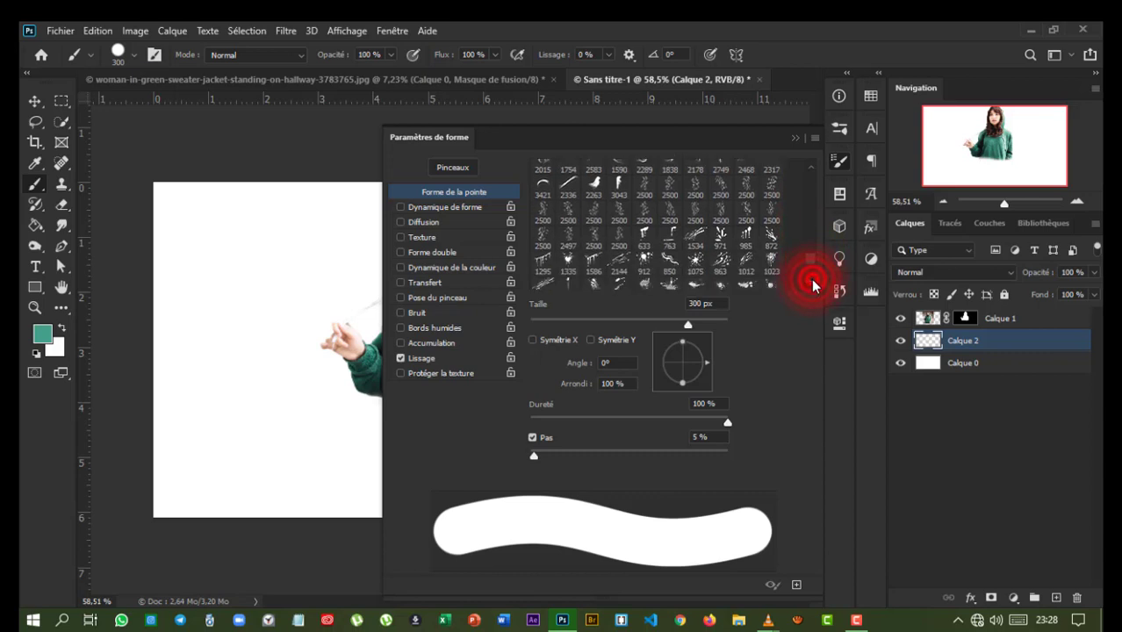
click(812, 281)
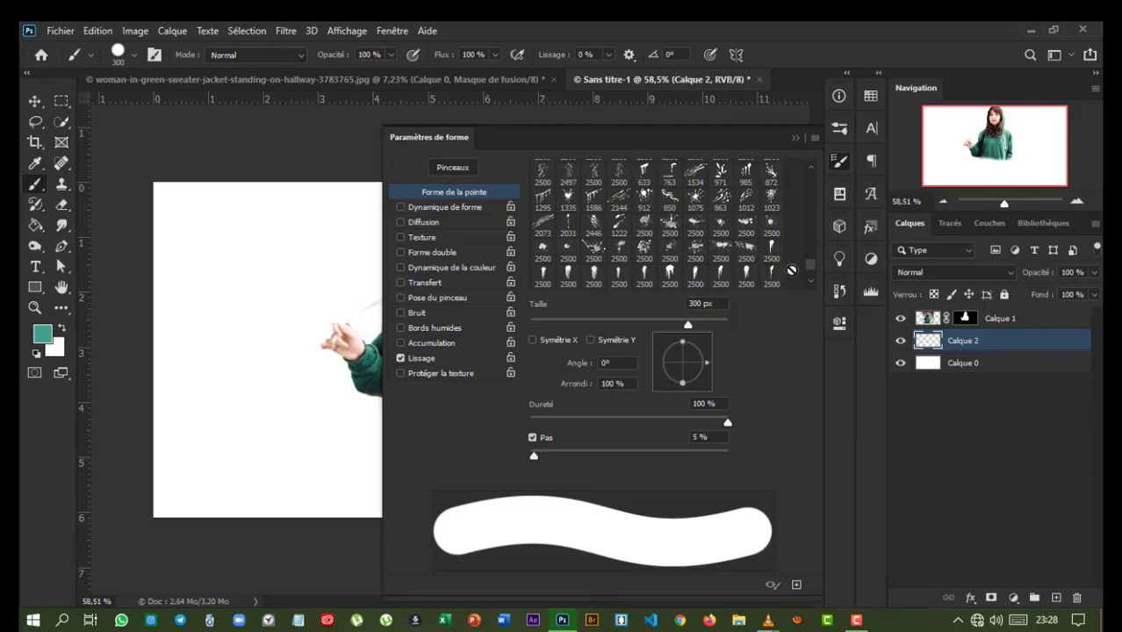
click(812, 279)
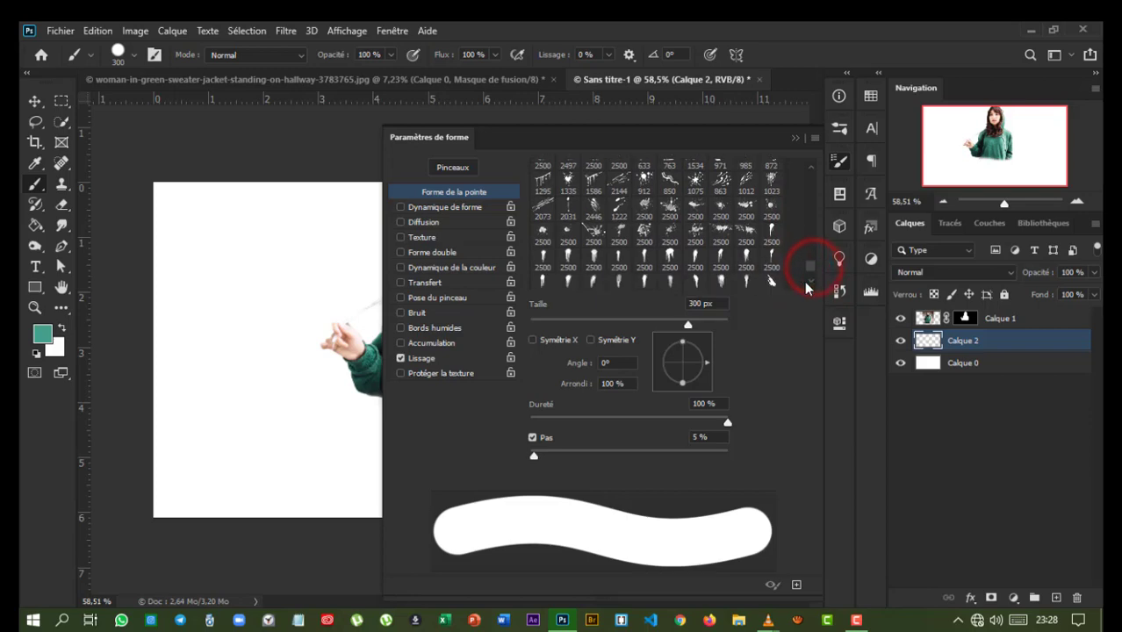
click(745, 260)
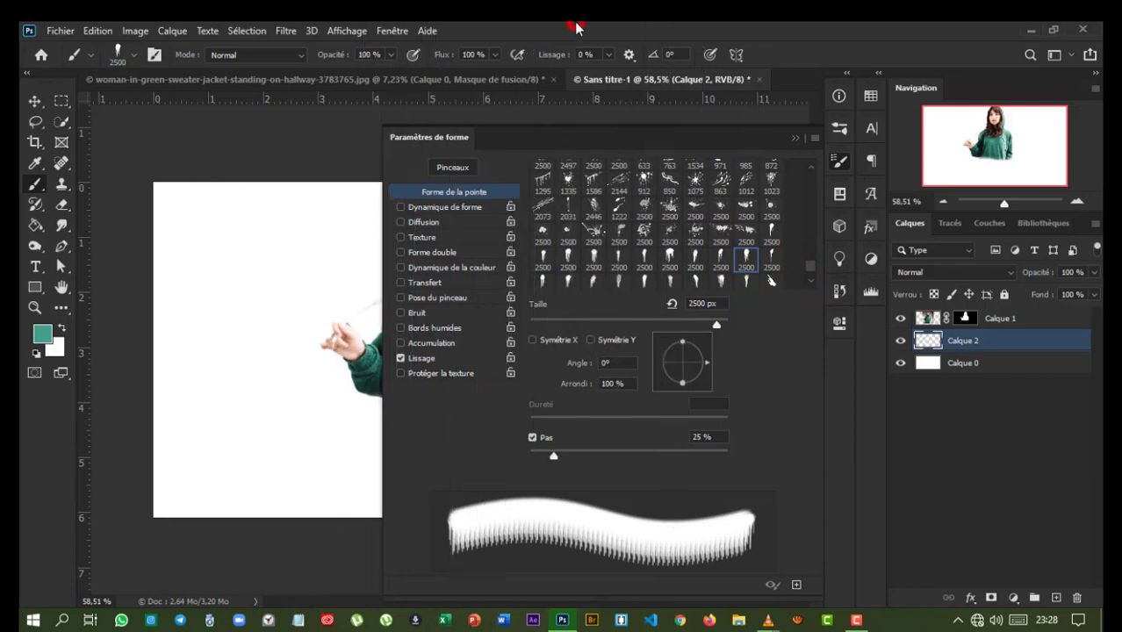
Step: Close the brush settings and resize the brush to 400 px
click(797, 138)
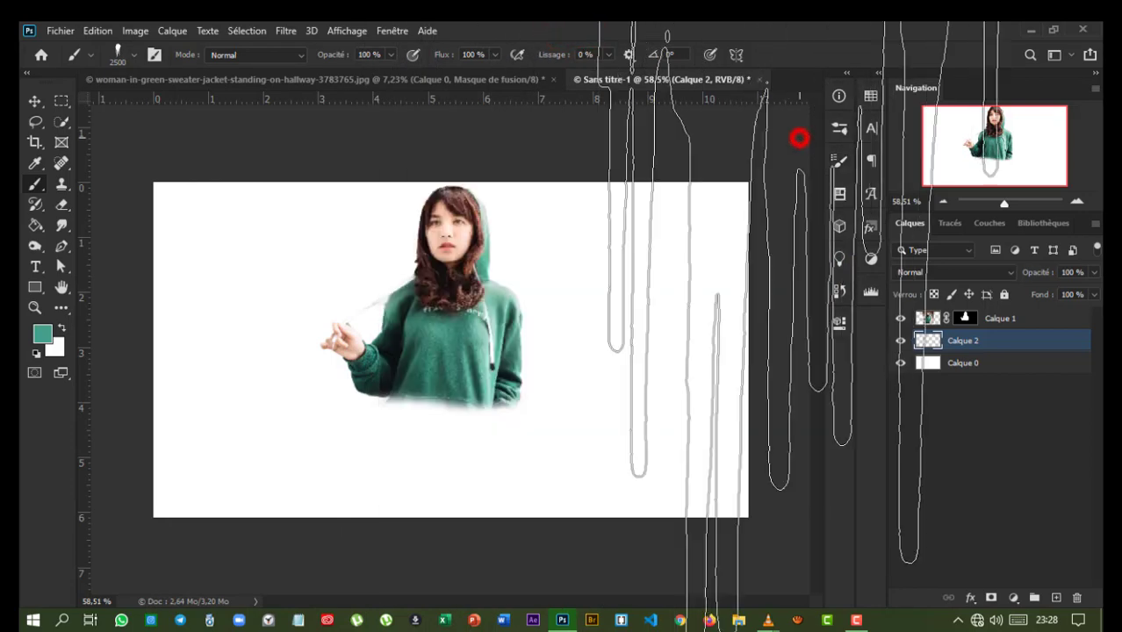
key(bracketleft)
key(bracketleft)
key(bracketleft)
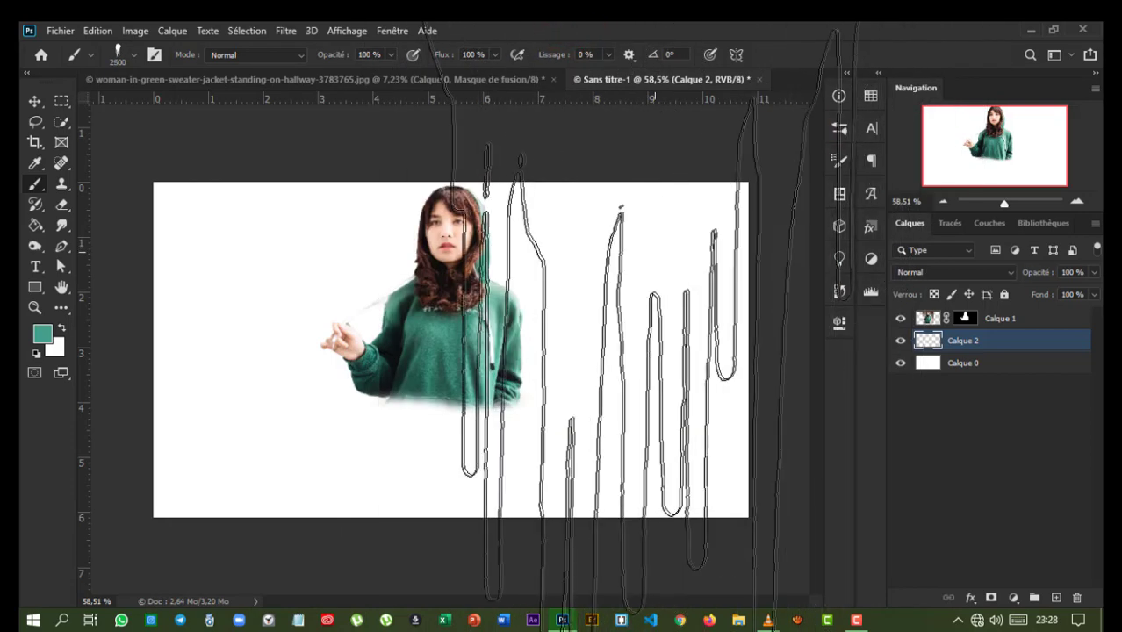
key(bracketleft)
key(bracketleft)
key(bracketleft)
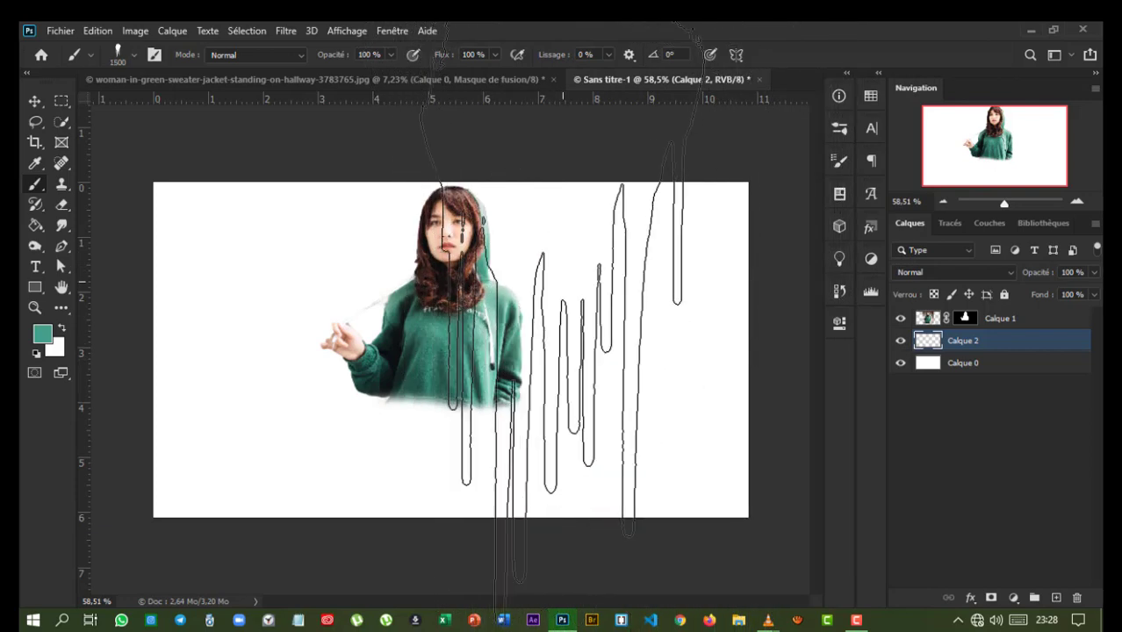
key(bracketleft)
key(bracketleft)
key(bracketleft)
key(bracketleft)
key(bracketleft)
key(bracketleft)
key(bracketleft)
key(bracketleft)
key(bracketleft)
key(bracketleft)
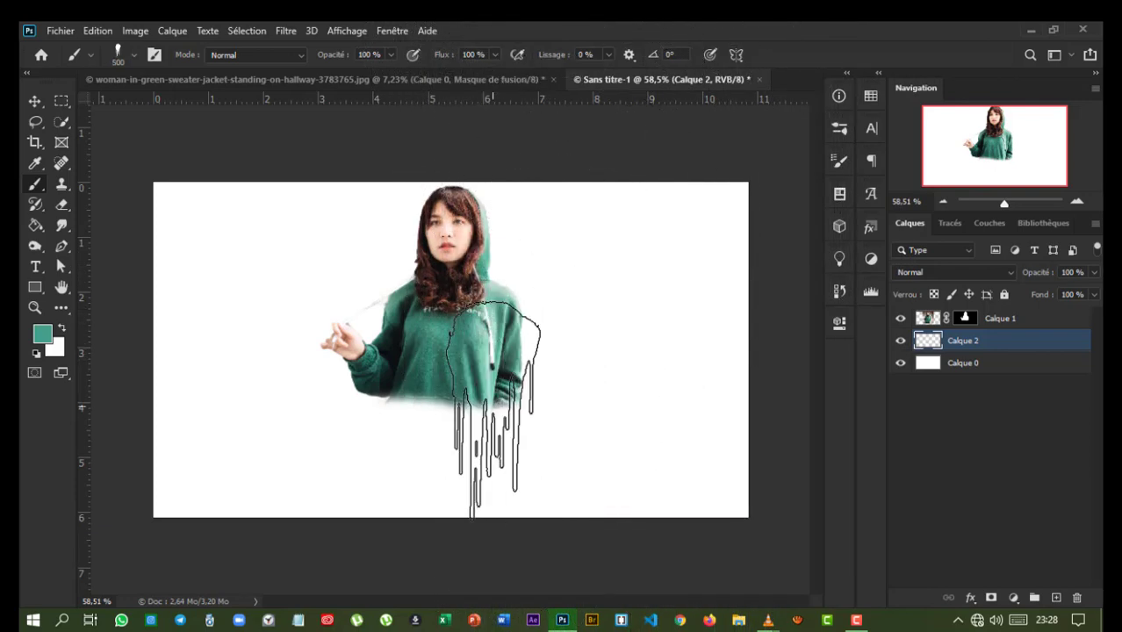
key(bracketleft)
key(bracketleft)
key(bracketleft)
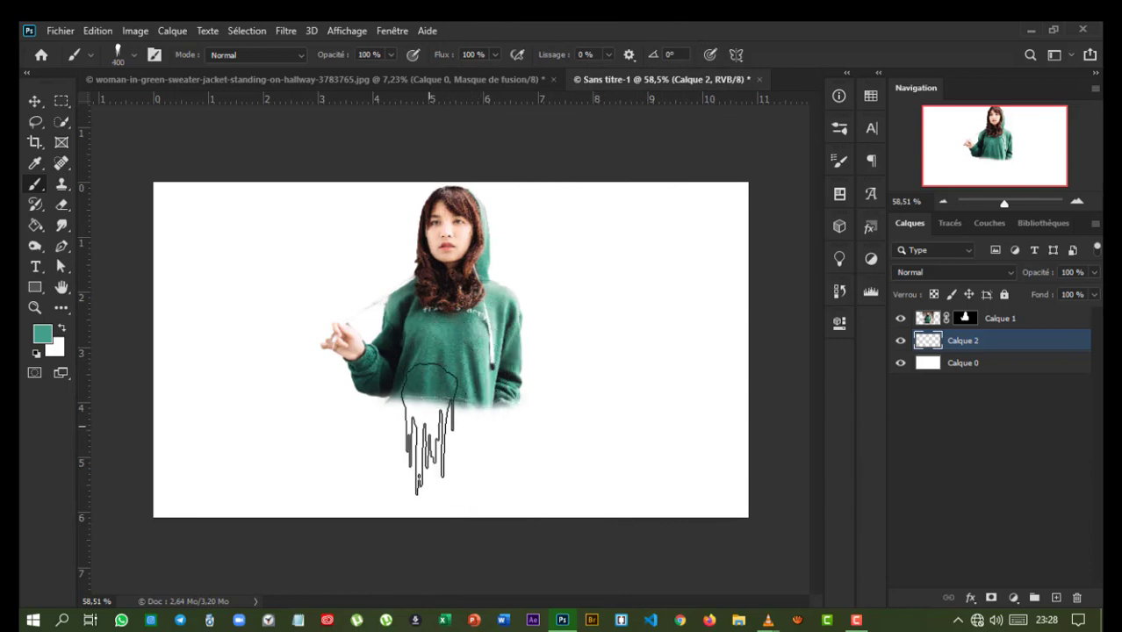
key(bracketright)
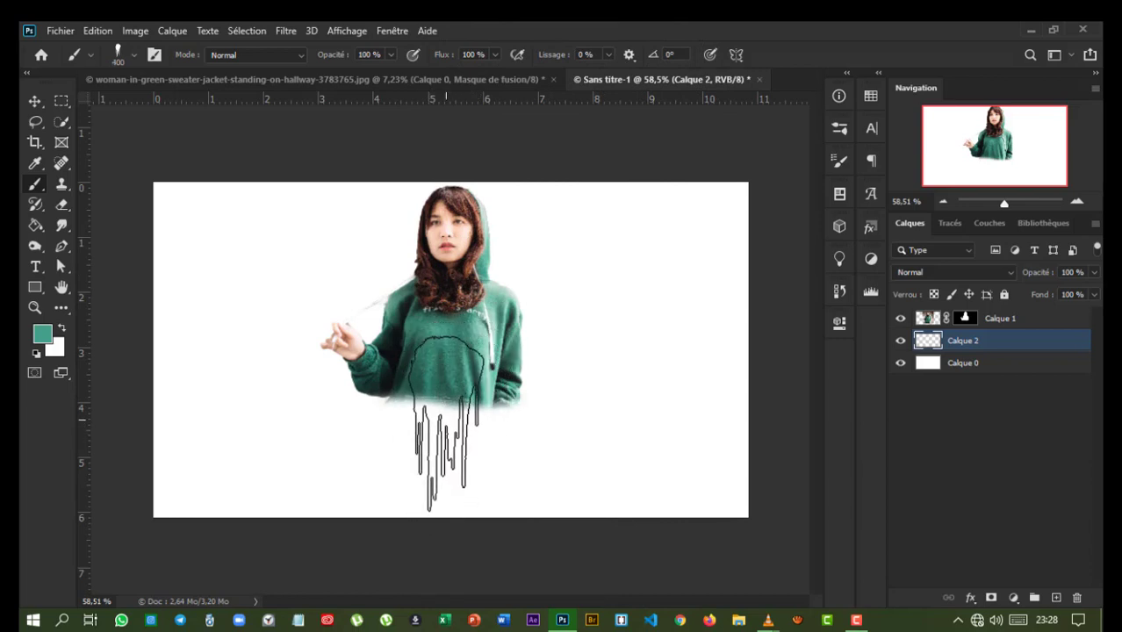
Step: Sample the sweater's dark green and stamp a drip hanging below the hoodie
key(alt)
alt+click(433, 370)
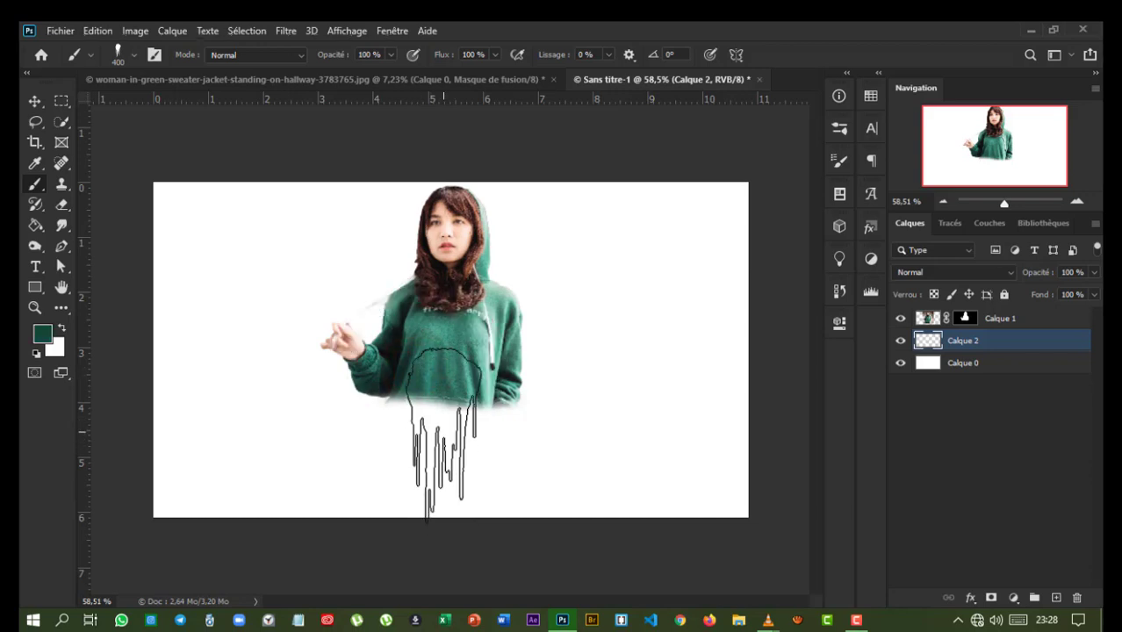
click(443, 438)
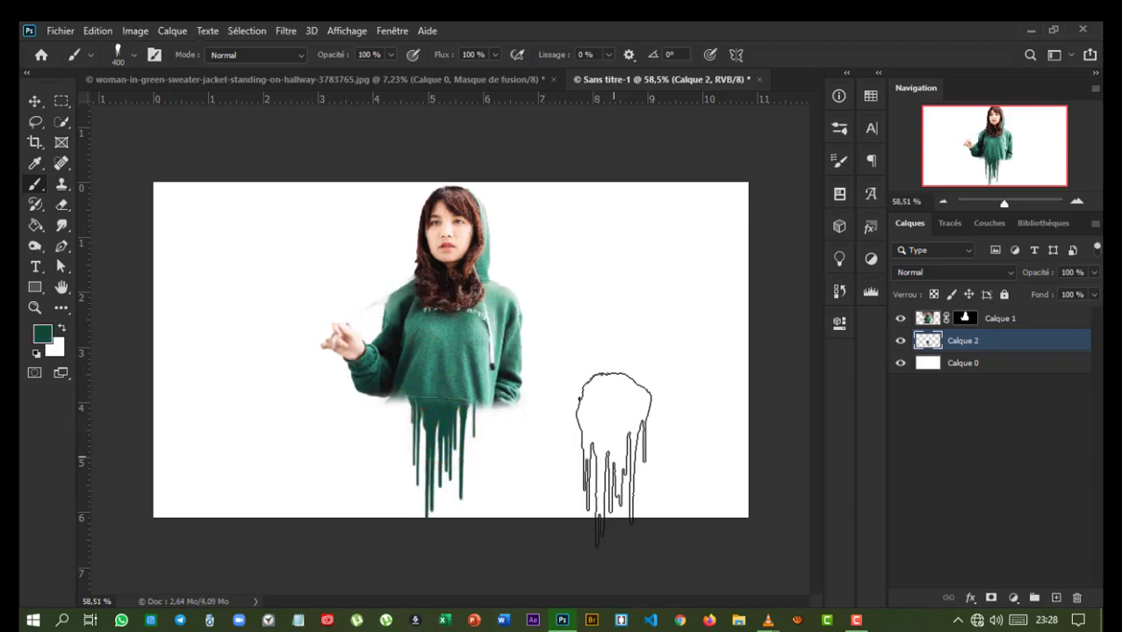
click(840, 160)
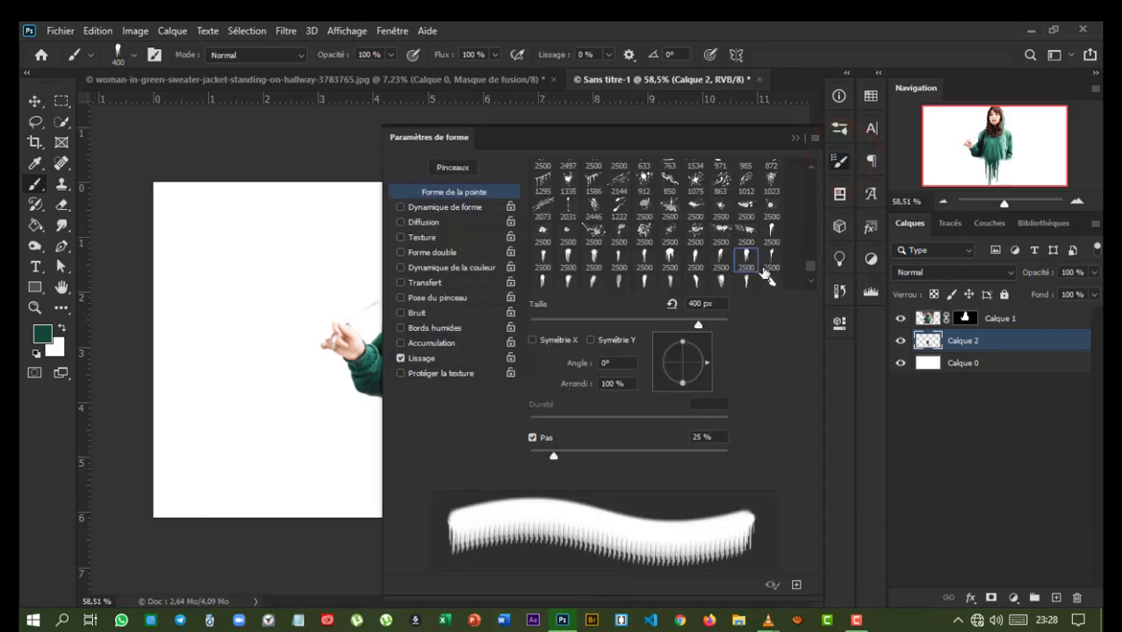
Step: Pick a drip tip, shrink the brush to 250 px, and stamp a smaller drip left of the others
click(692, 262)
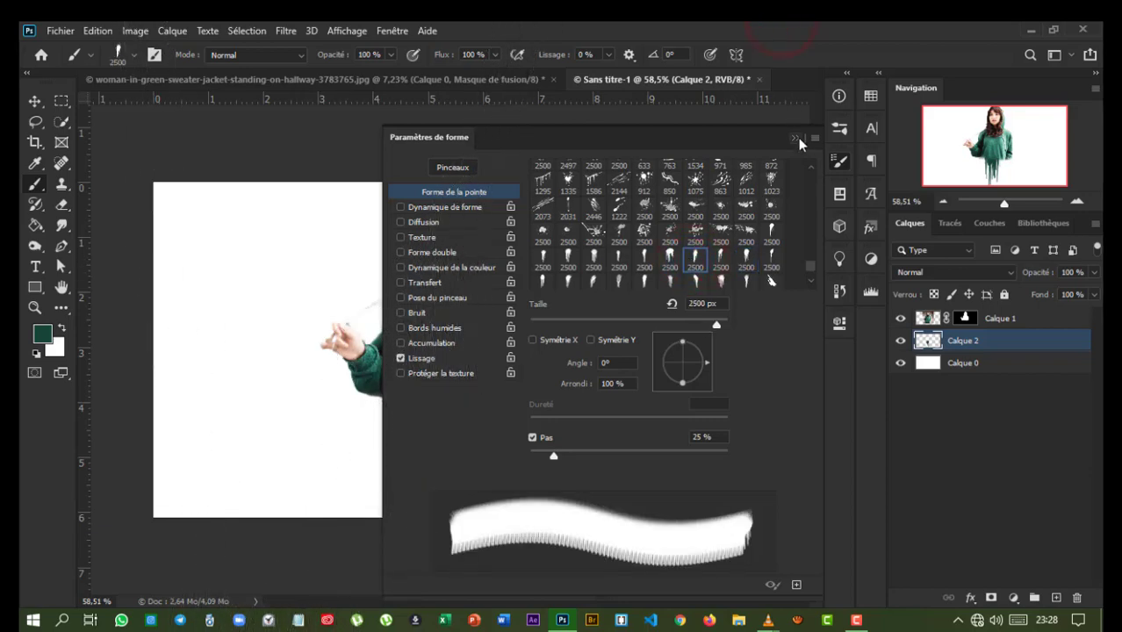
click(796, 138)
key(bracketleft)
key(bracketleft)
key(bracketleft)
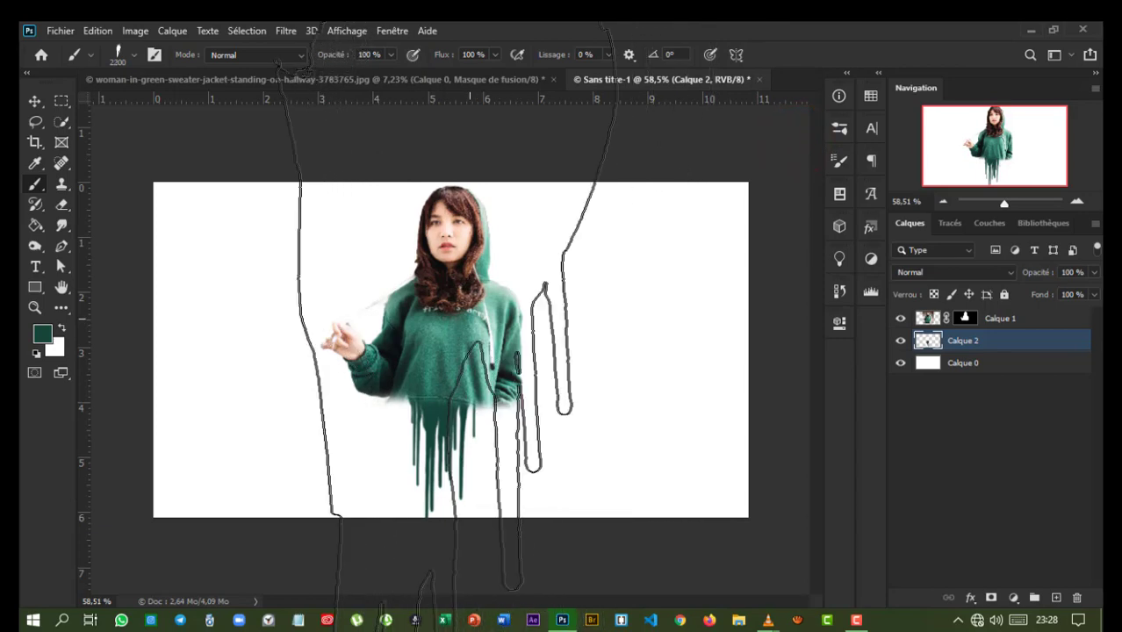
key(bracketleft)
key(bracketleft)
key(bracketleft)
key(bracketleft)
key(bracketleft)
key(bracketleft)
key(bracketleft)
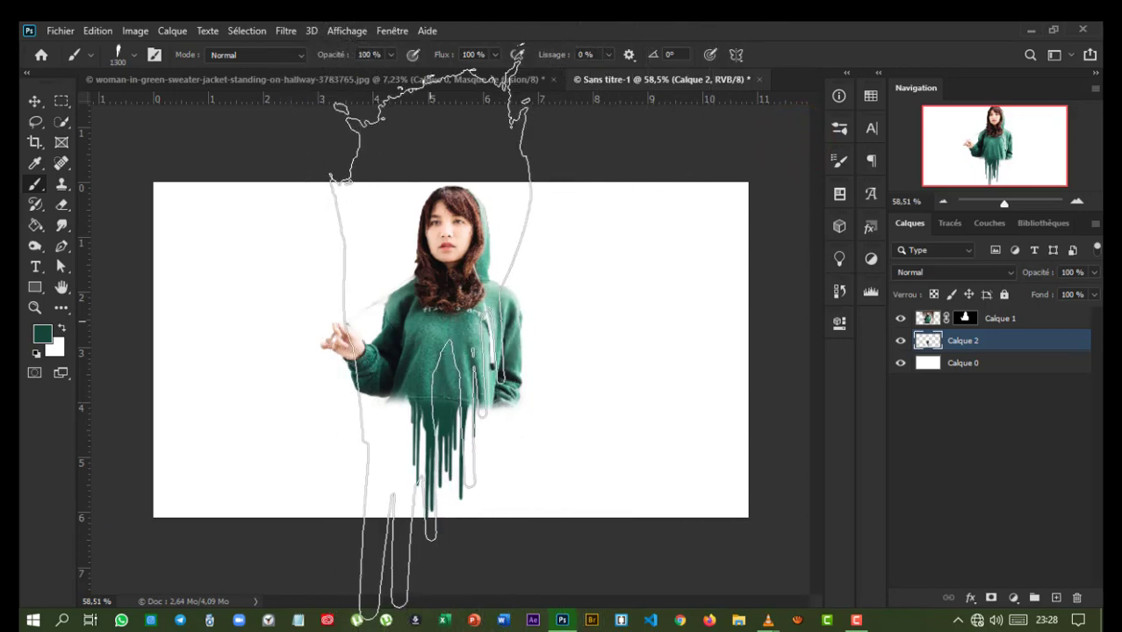
key(bracketleft)
key(bracketleft)
key(bracketleft)
key(bracketleft)
key(bracketleft)
key(bracketleft)
key(bracketleft)
key(bracketleft)
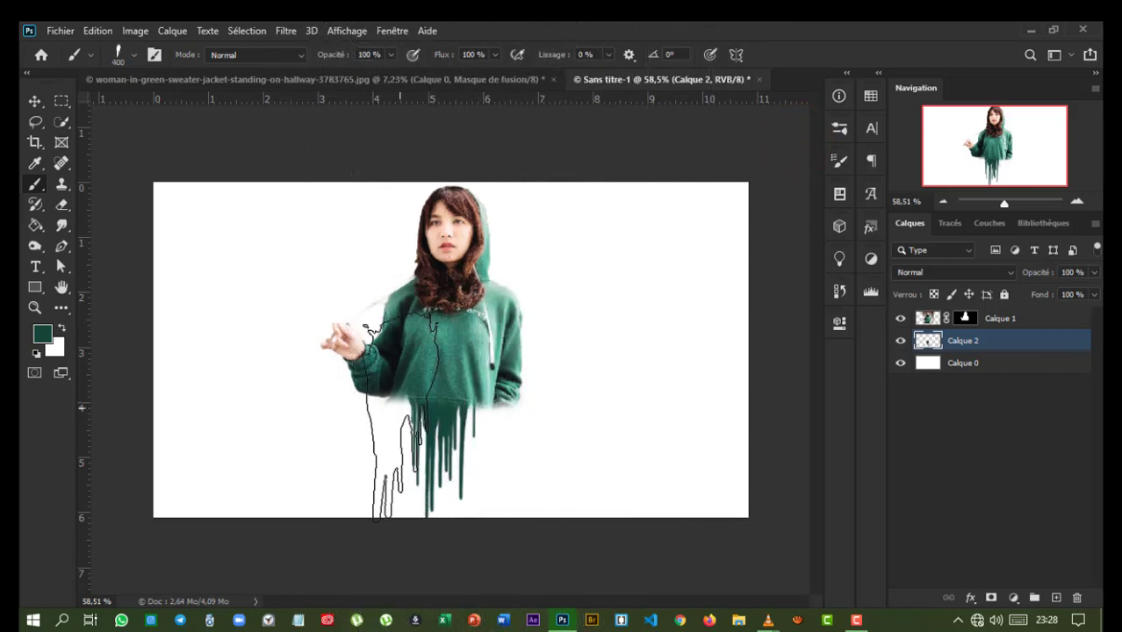
key(bracketleft)
key(bracketleft)
key(bracketleft)
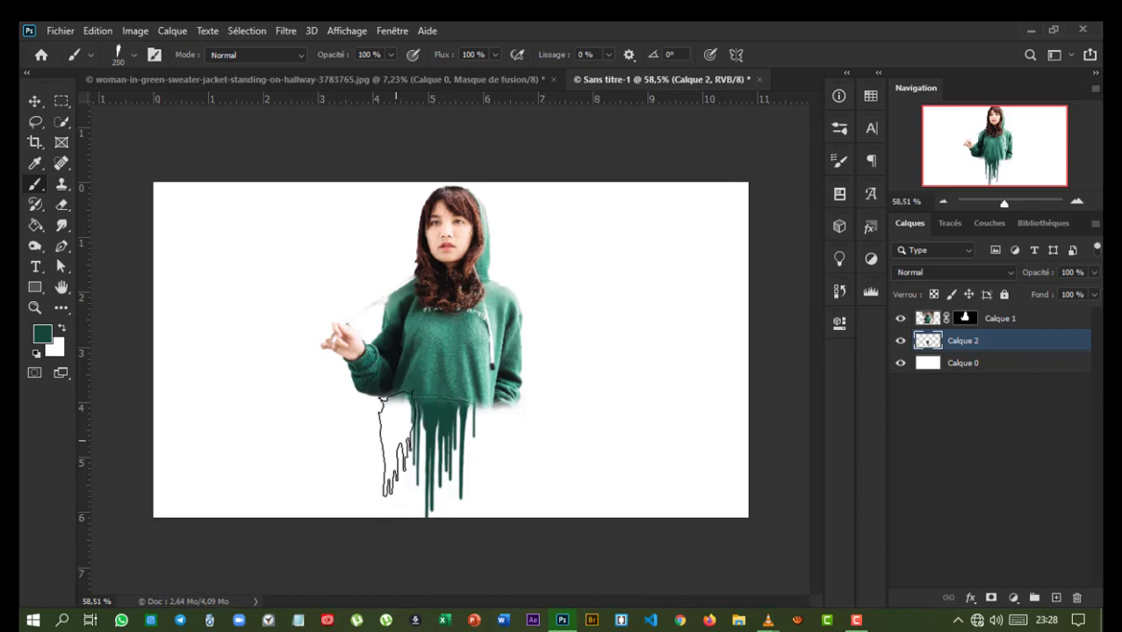
key(bracketleft)
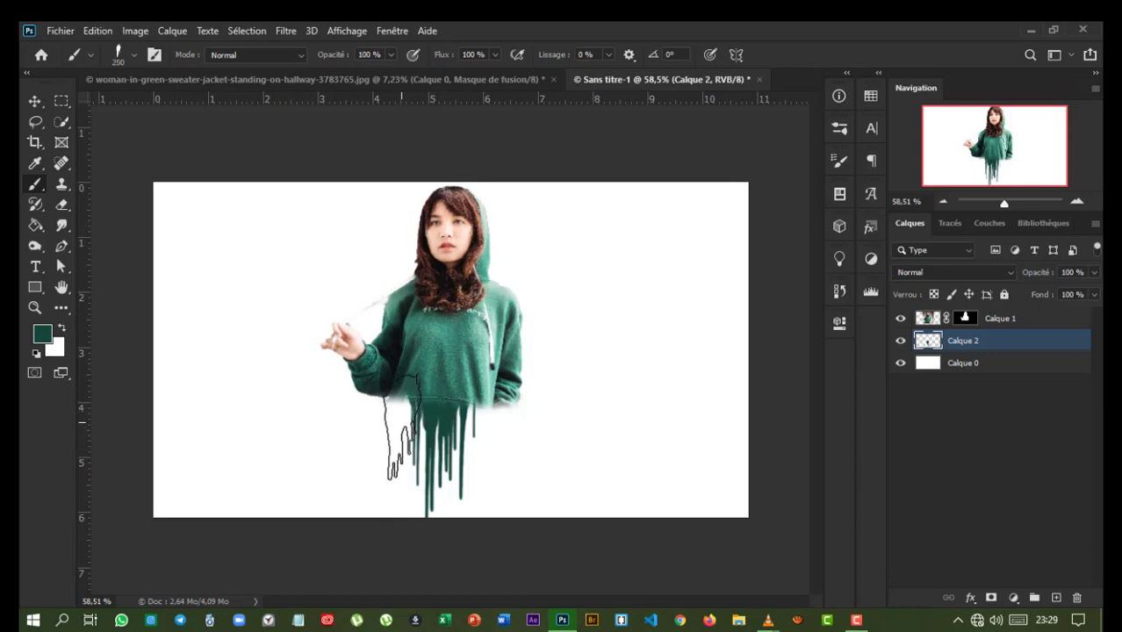
click(401, 428)
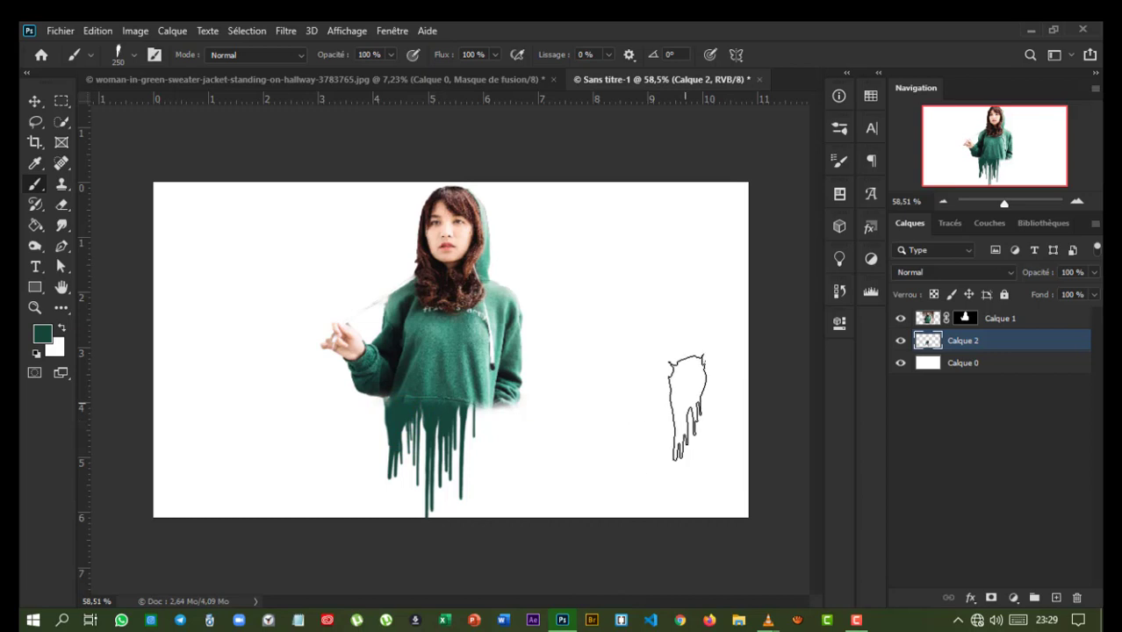
click(839, 162)
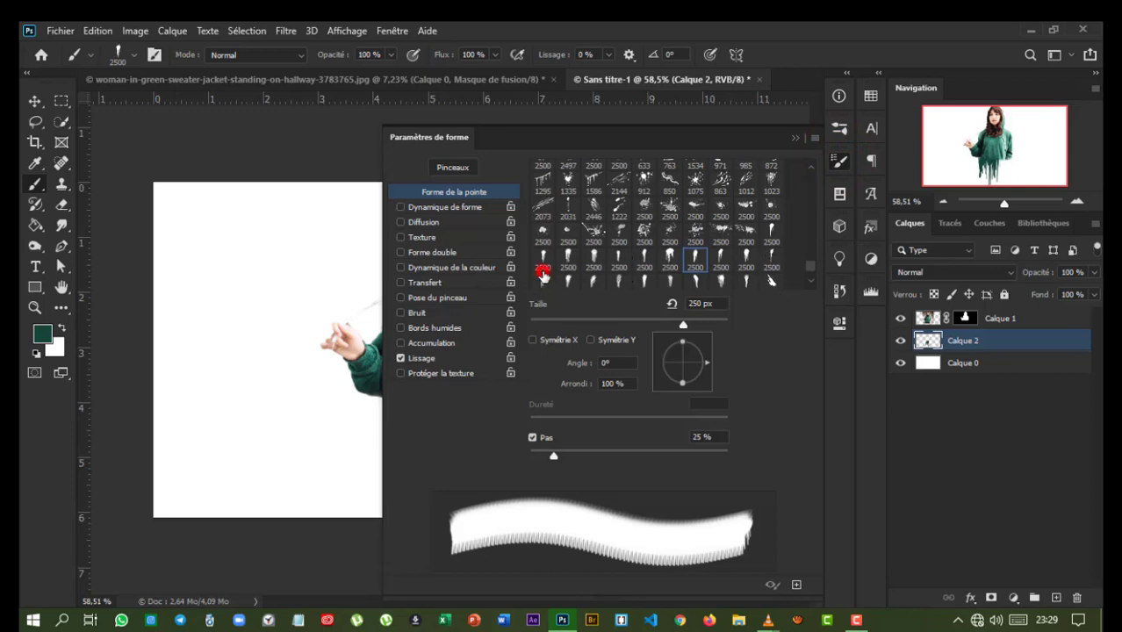
Step: Choose a different drip brush tip in Brush Settings
click(543, 273)
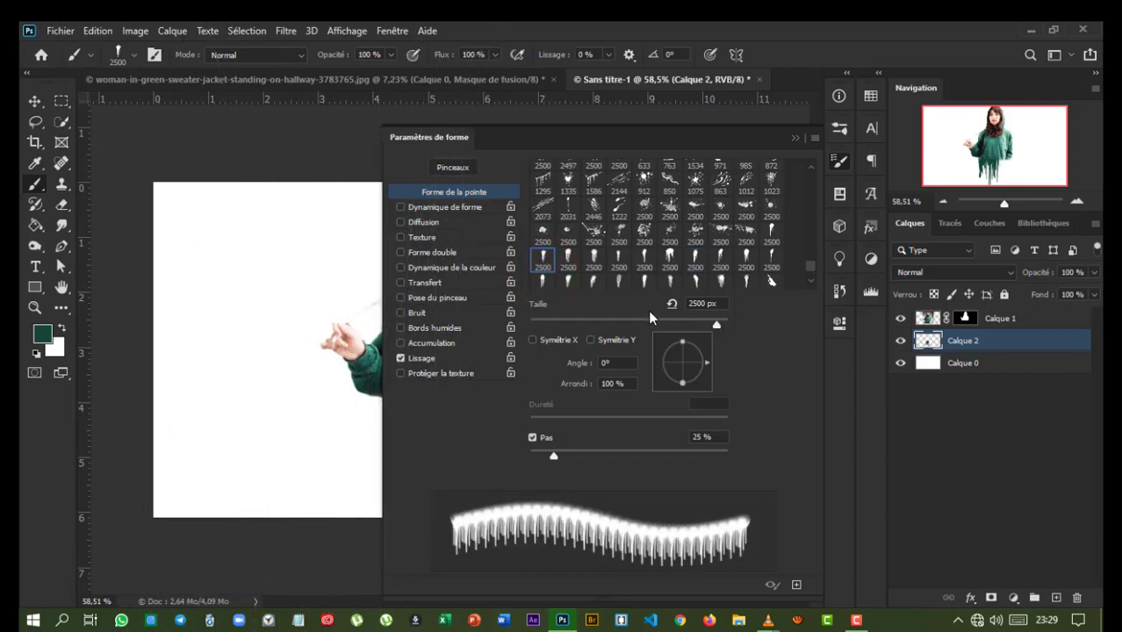
scroll(698, 276, down, 1)
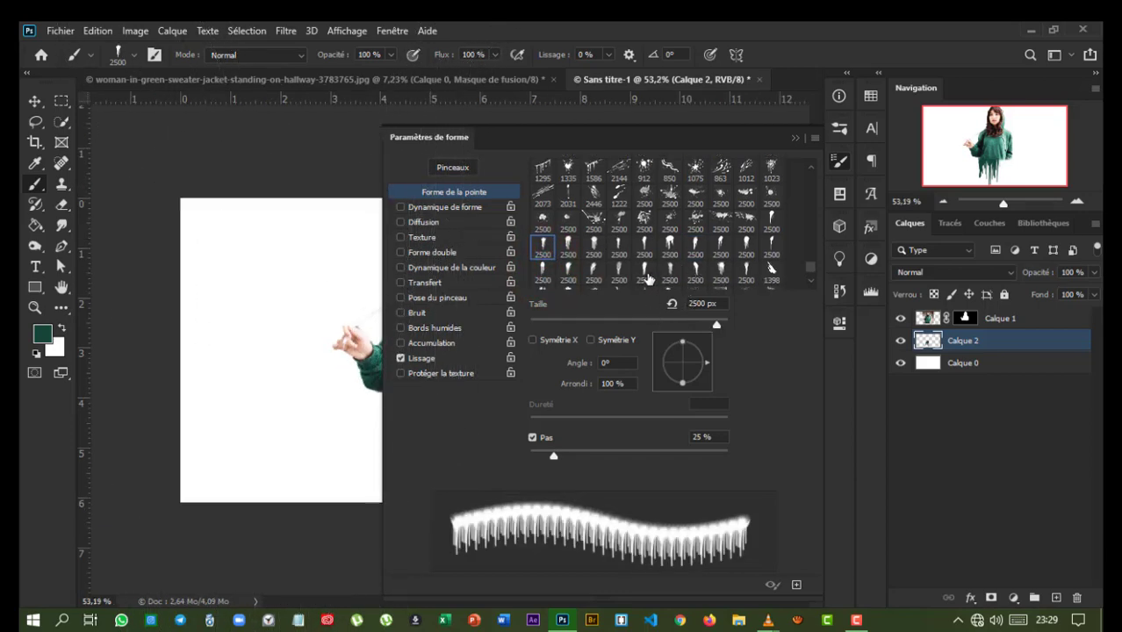
click(747, 269)
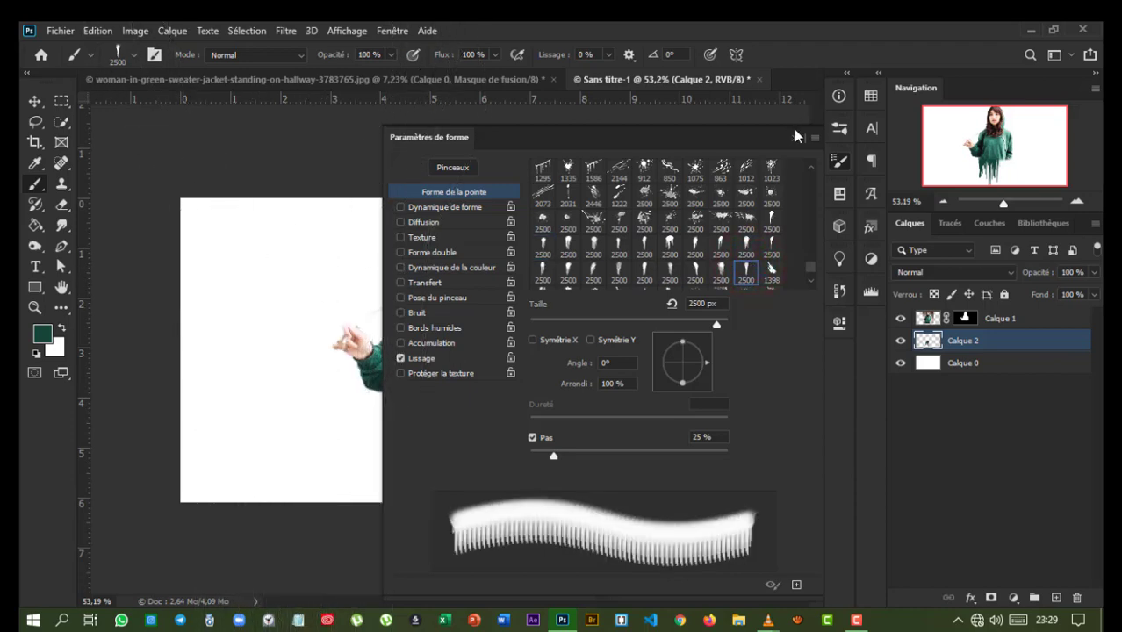
click(796, 134)
Step: Resize the brush to about 317 px and paint drips on the right below the hoodie
key(bracketleft)
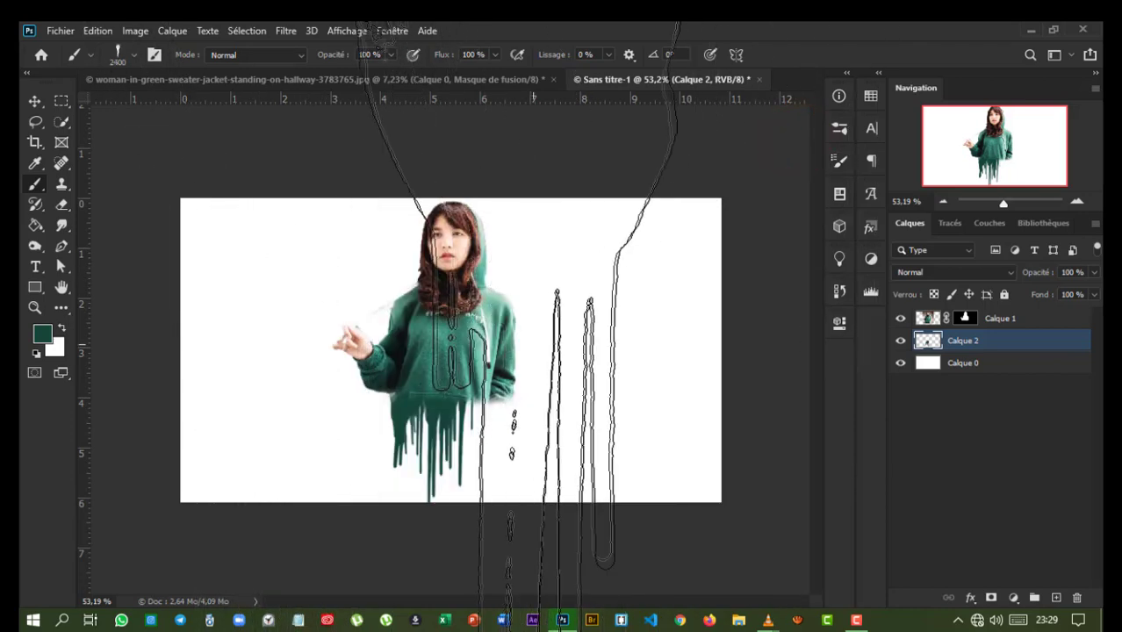
key(bracketleft)
key(bracketleft)
key(bracketleft)
key(bracketleft)
key(bracketleft)
key(bracketleft)
key(bracketleft)
key(bracketleft)
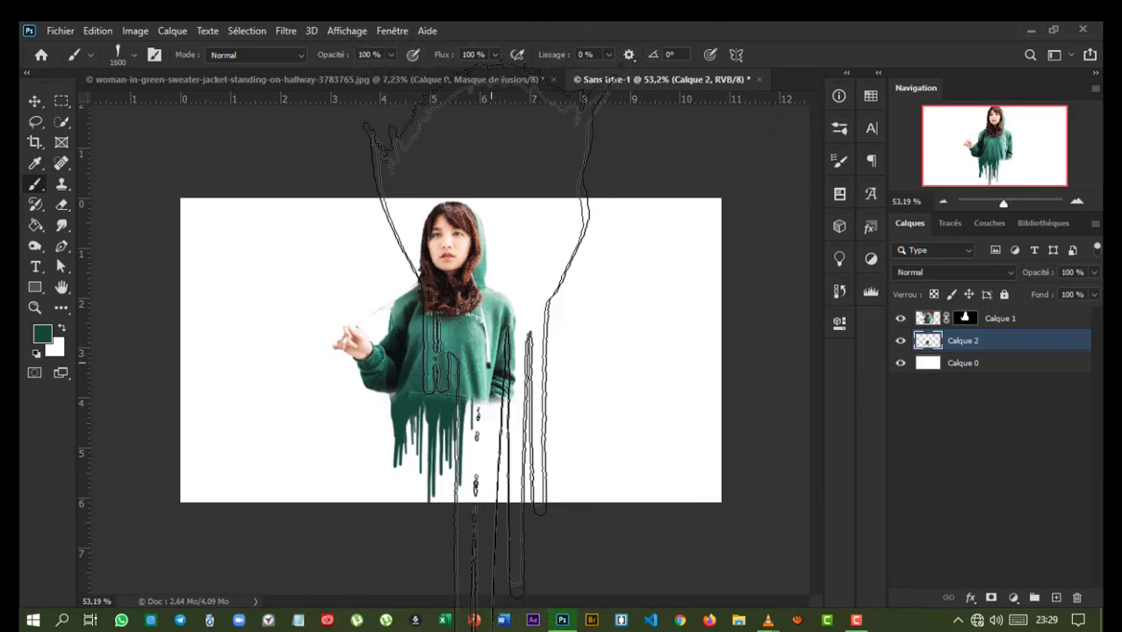
key(bracketleft)
key(bracketleft)
key(bracketleft)
key(bracketleft)
key(bracketleft)
key(bracketleft)
key(bracketleft)
key(bracketleft)
key(bracketleft)
key(bracketleft)
key(bracketleft)
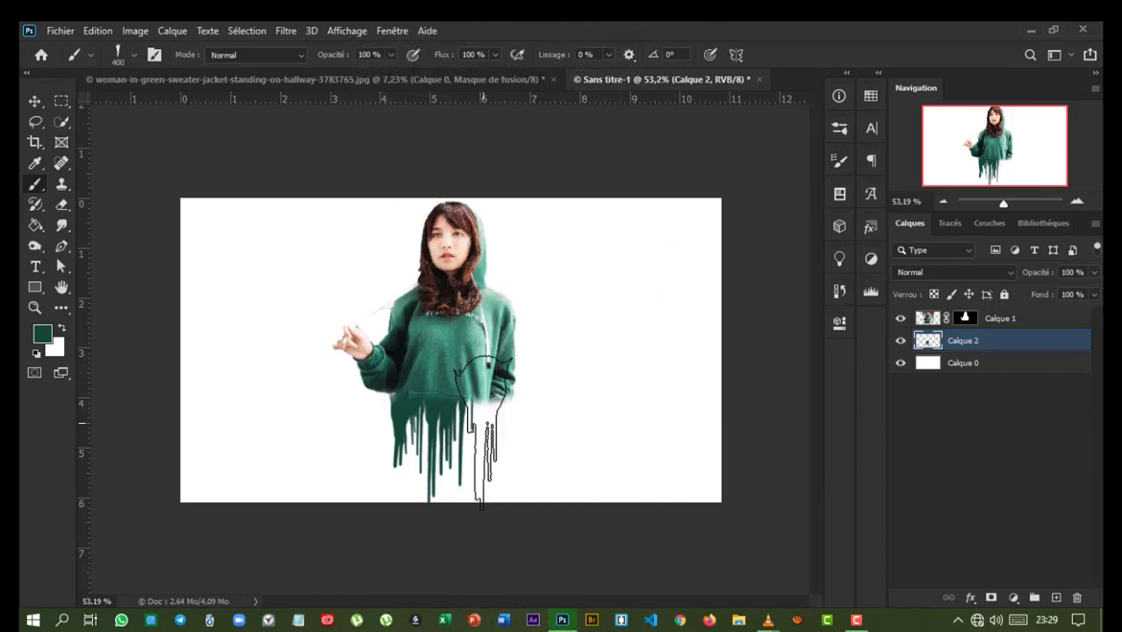
key(bracketleft)
key(bracketleft)
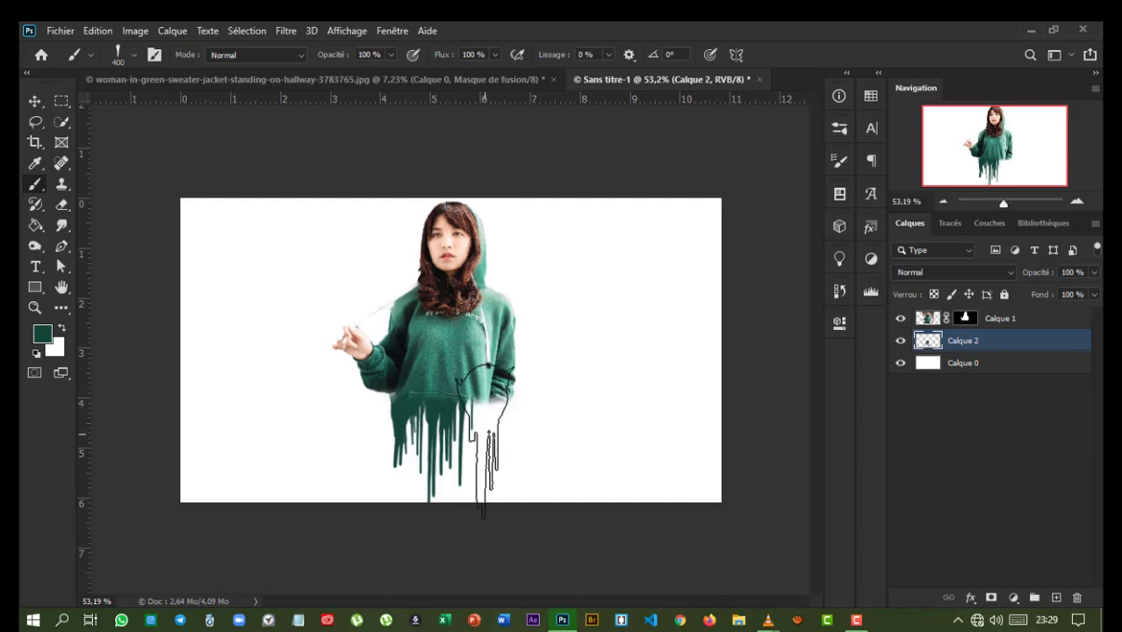
key(bracketright)
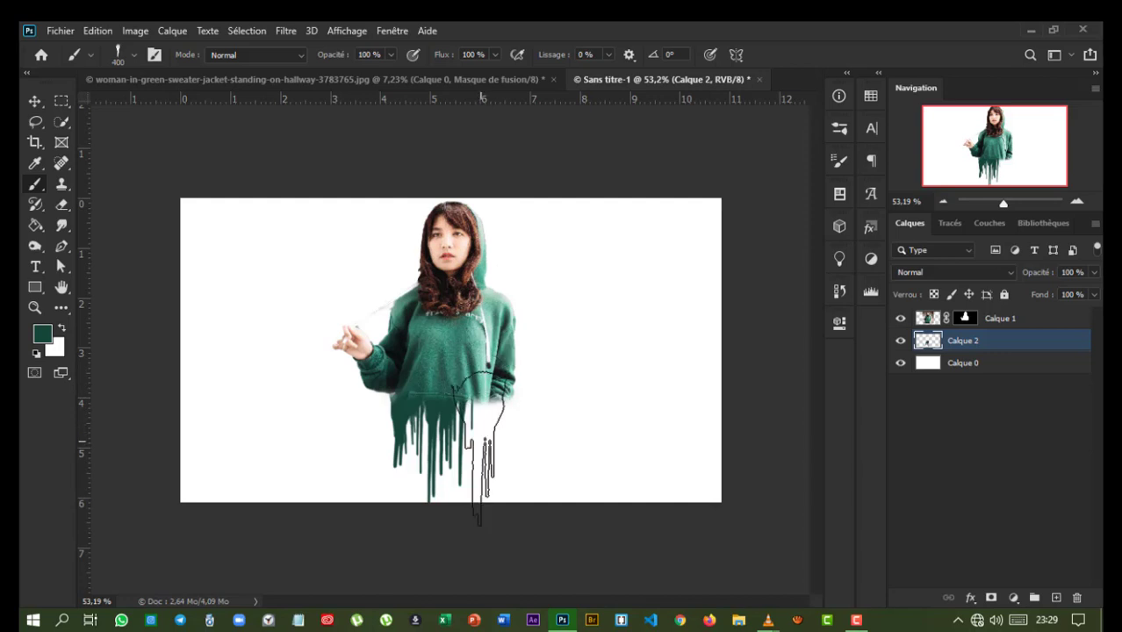
drag(476, 438, 464, 457)
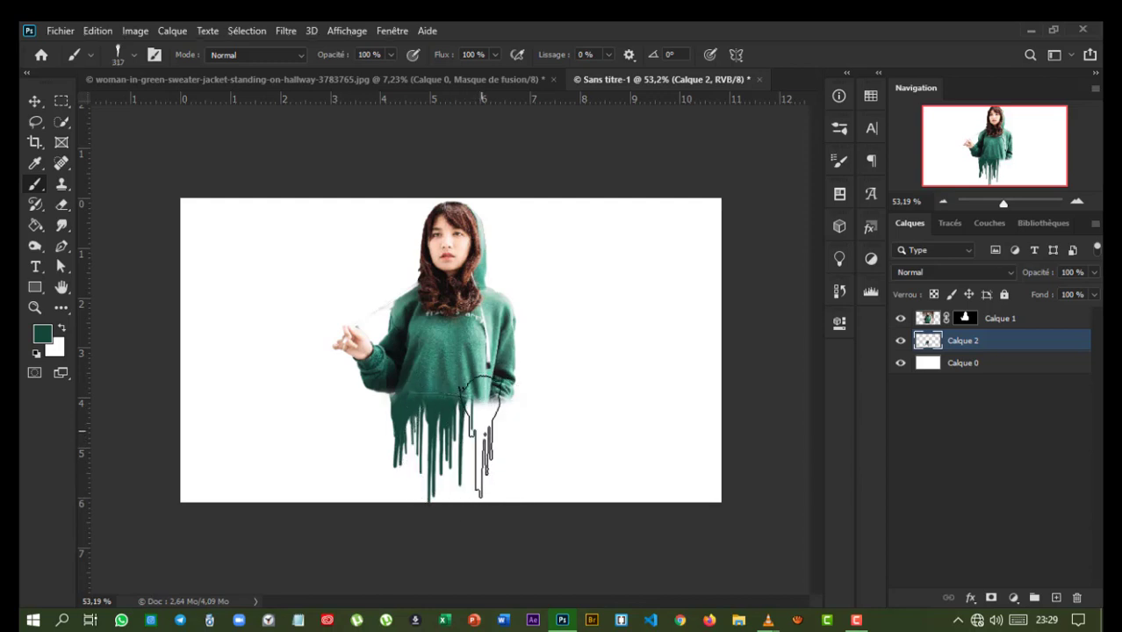
click(479, 435)
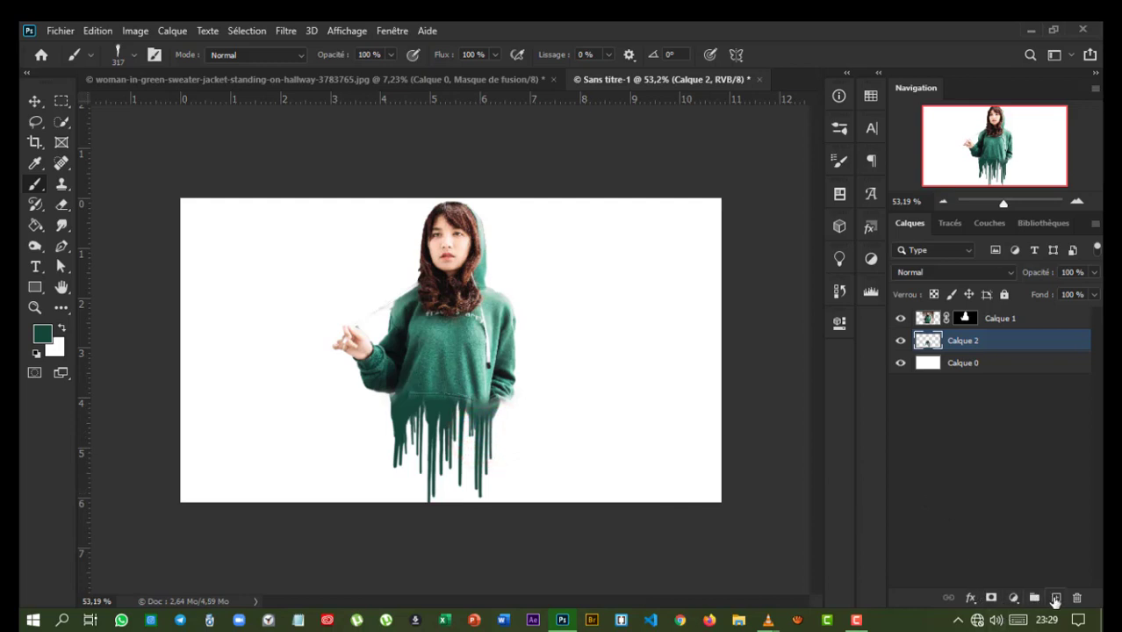
Step: Create Calque 3 beneath Calque 2 and stamp drips into gaps between existing drips
click(1055, 598)
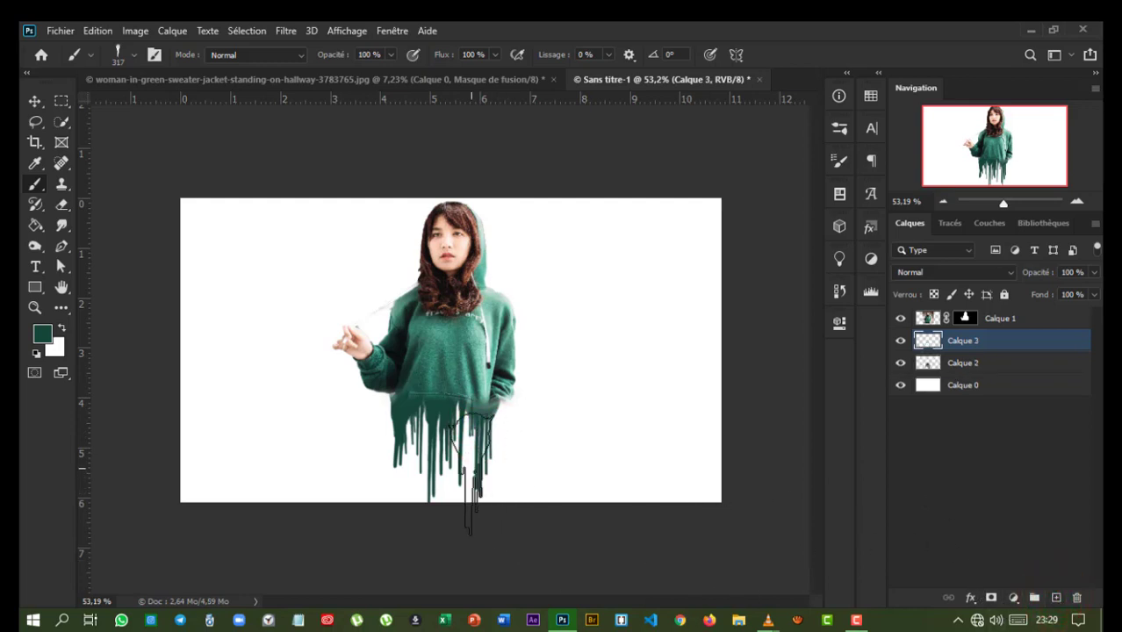
click(463, 460)
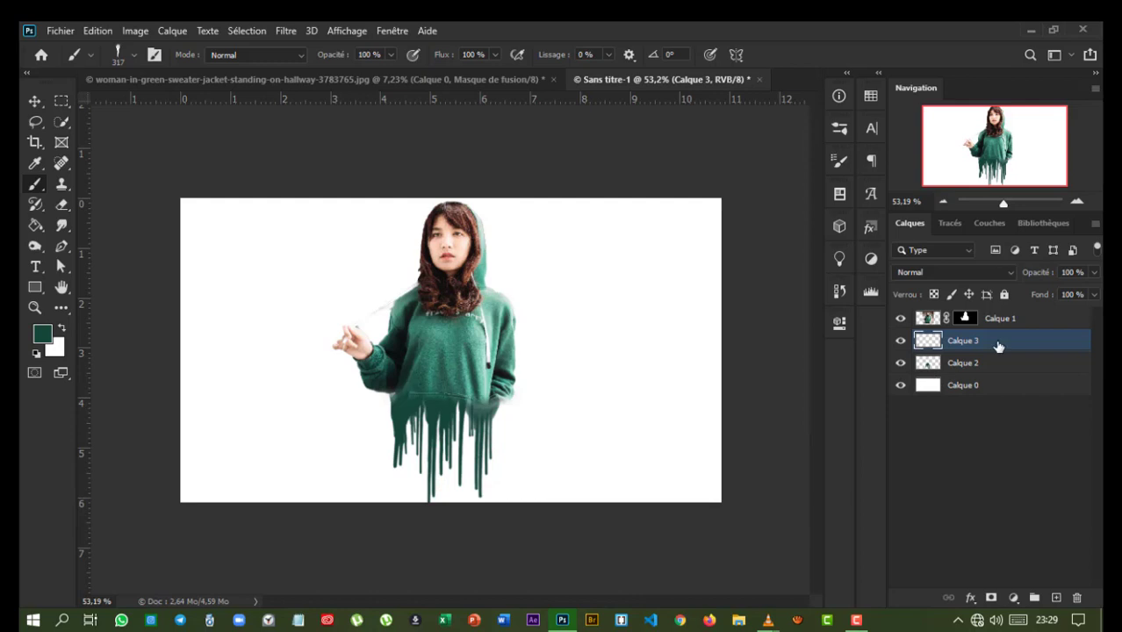
drag(998, 346, 998, 372)
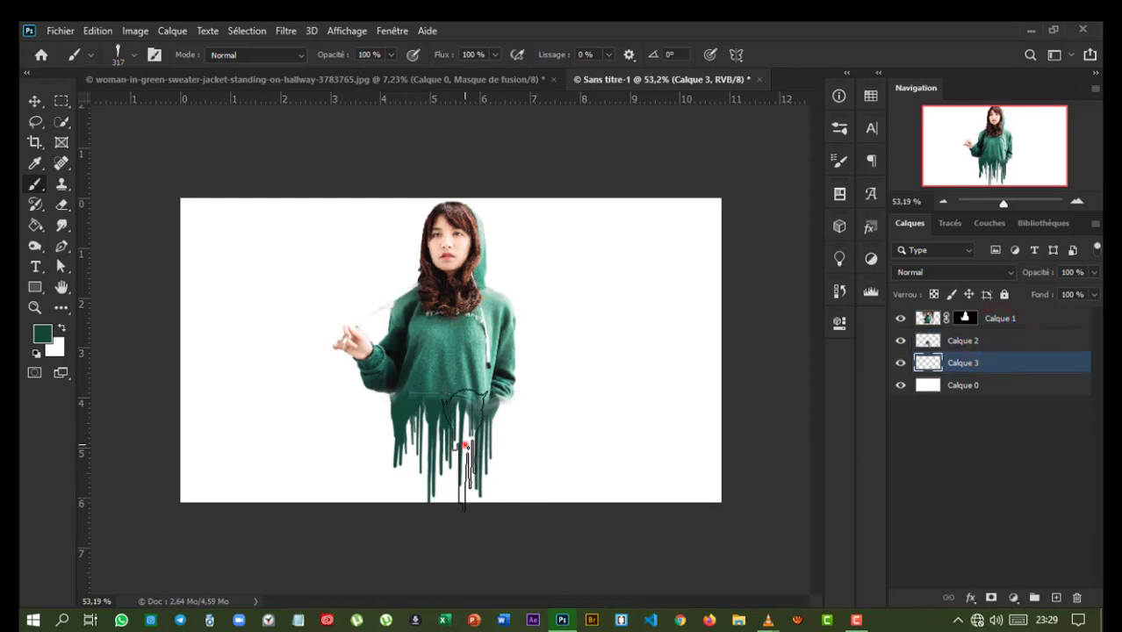
click(466, 447)
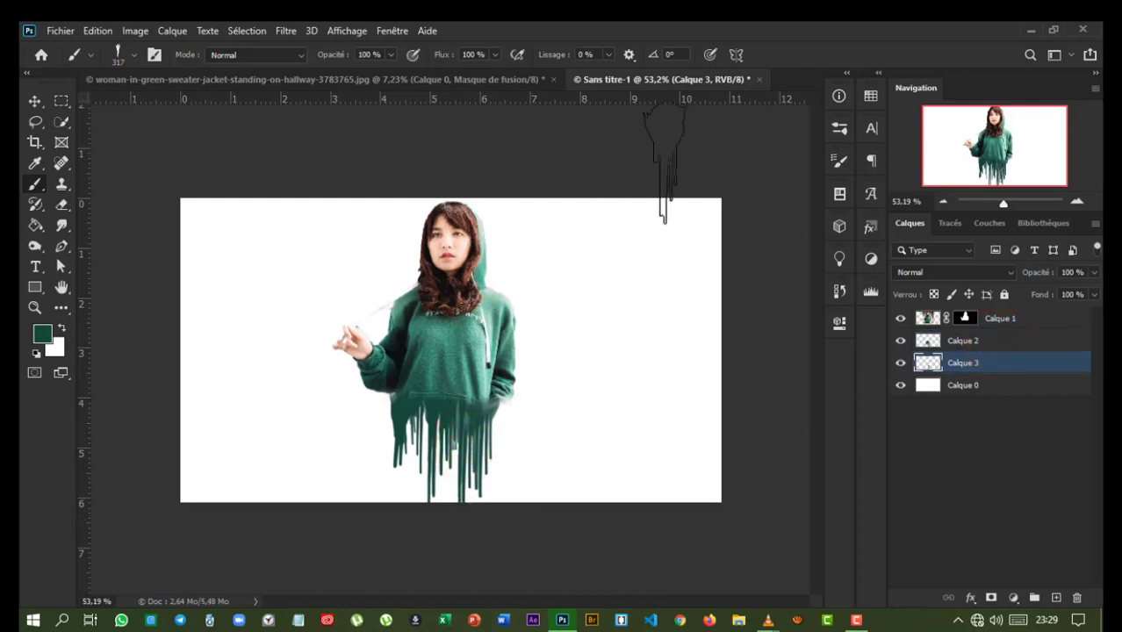
click(839, 163)
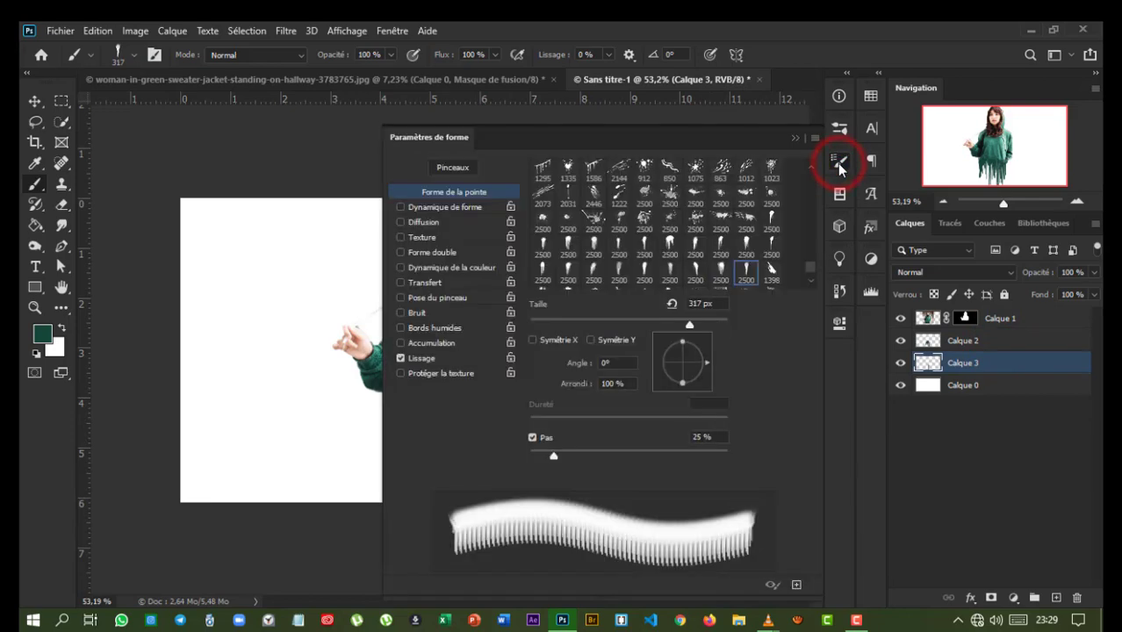
Step: Choose another drip tip and shrink the brush with Alt+right-drag
click(645, 246)
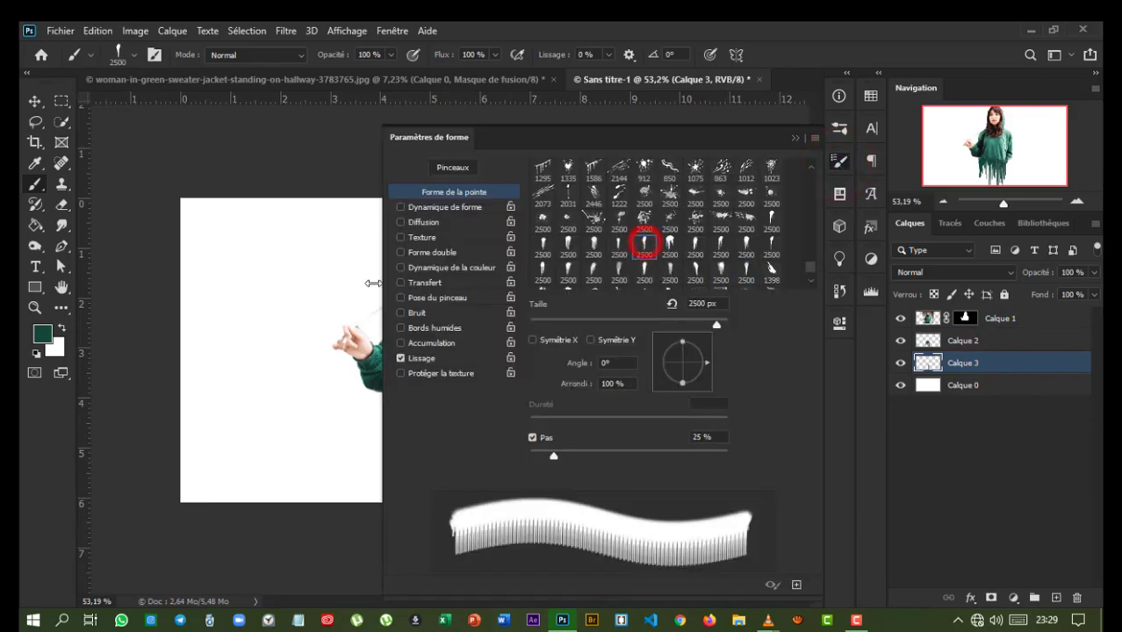
click(796, 138)
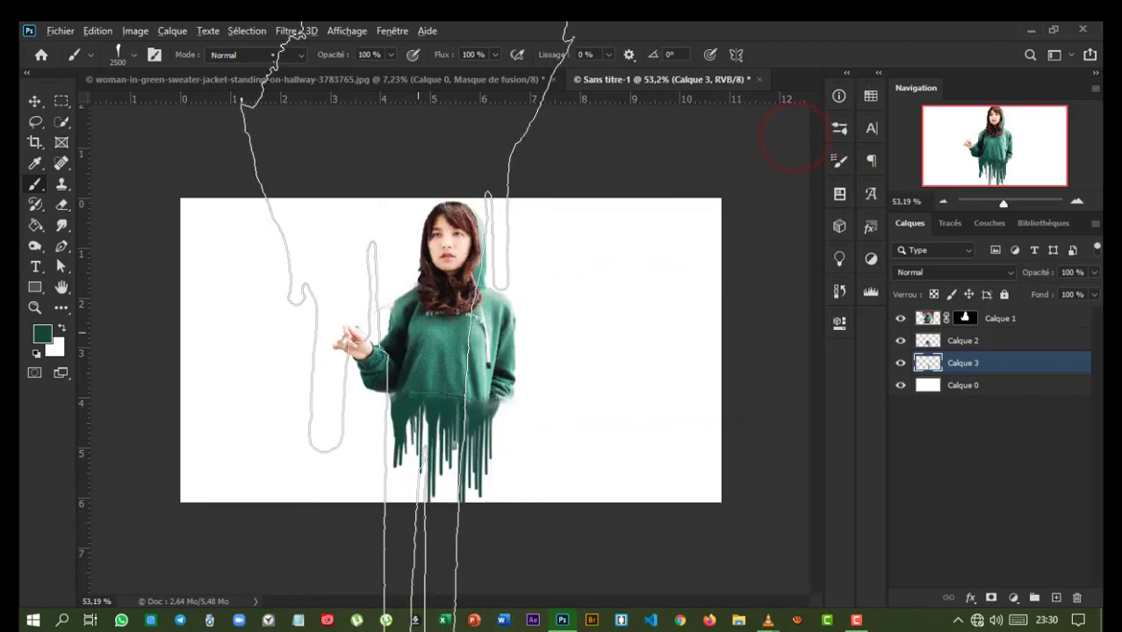
drag(413, 334, 298, 369)
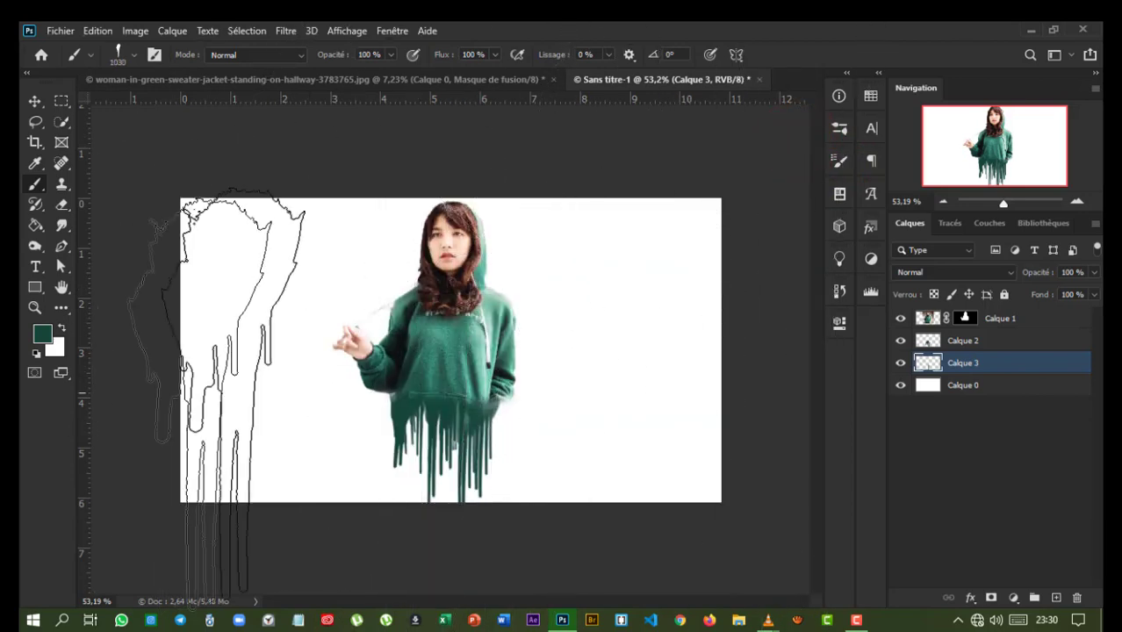
drag(474, 341, 466, 340)
drag(317, 395, 351, 373)
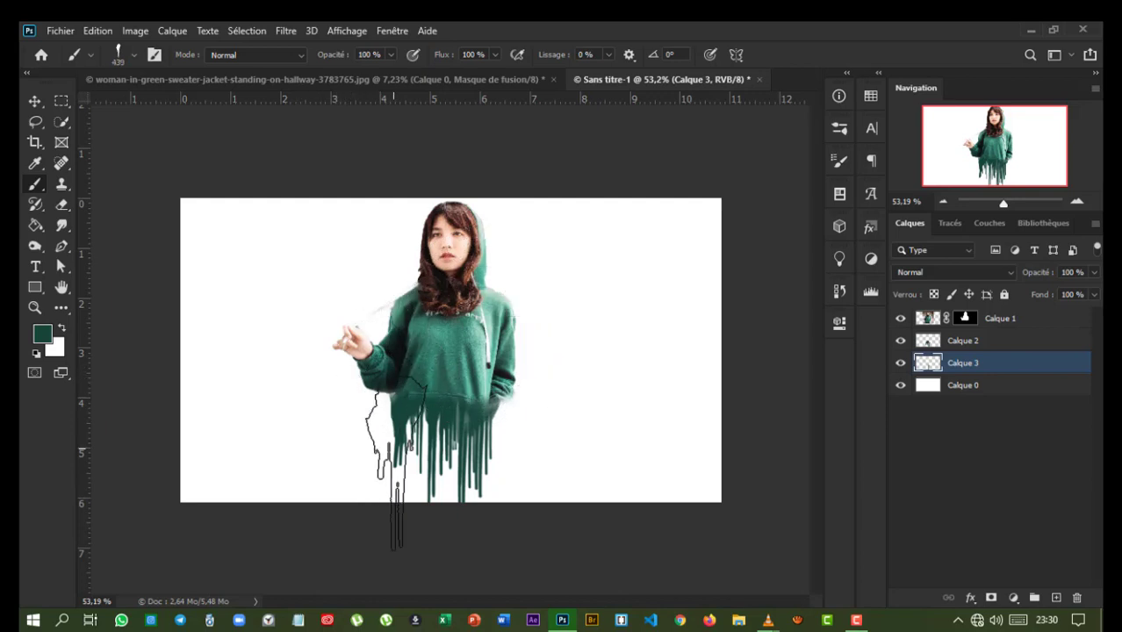
drag(529, 370, 448, 401)
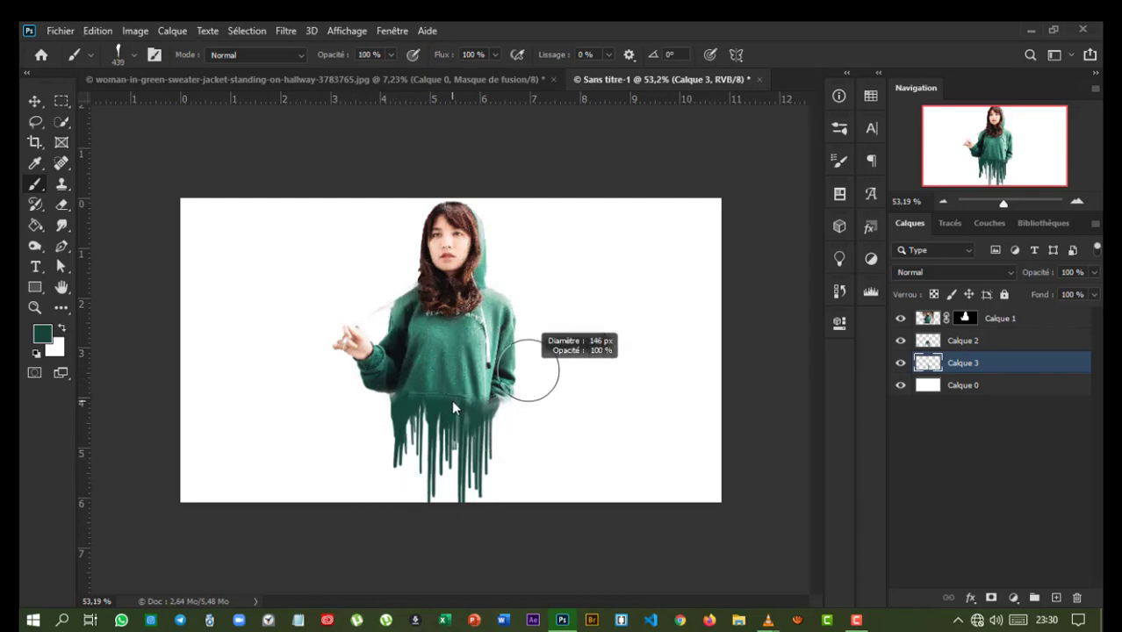
Step: Stamp several green drips along the left of the hem, one reaching the canvas bottom
click(413, 446)
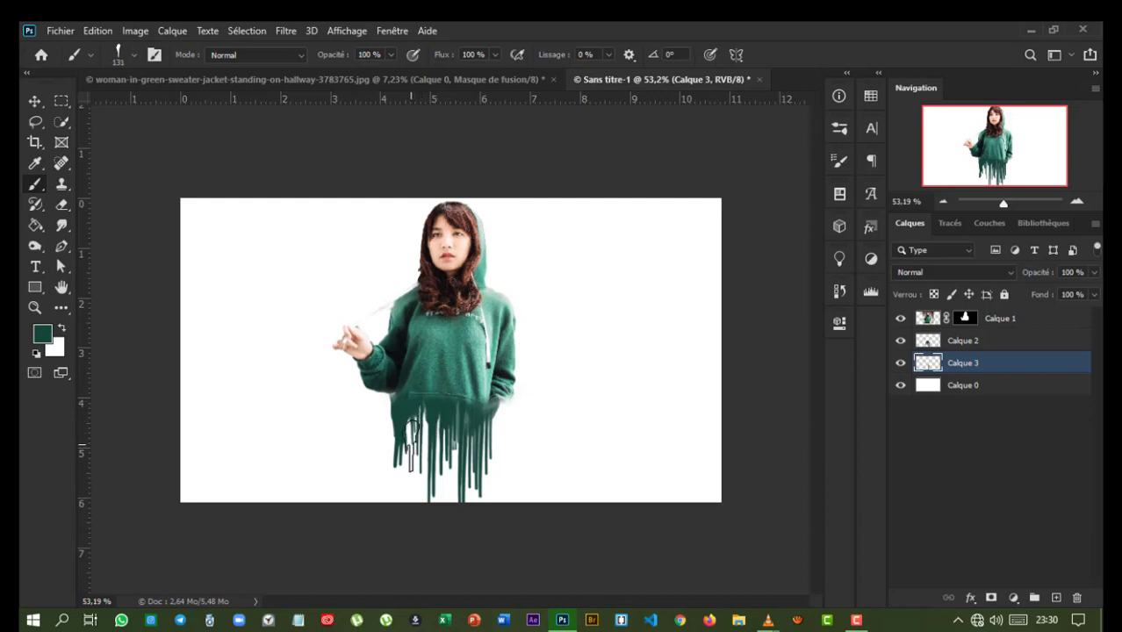
mouse_move(411, 446)
mouse_down()
mouse_move(448, 427)
mouse_move(397, 446)
mouse_up()
click(413, 452)
click(413, 441)
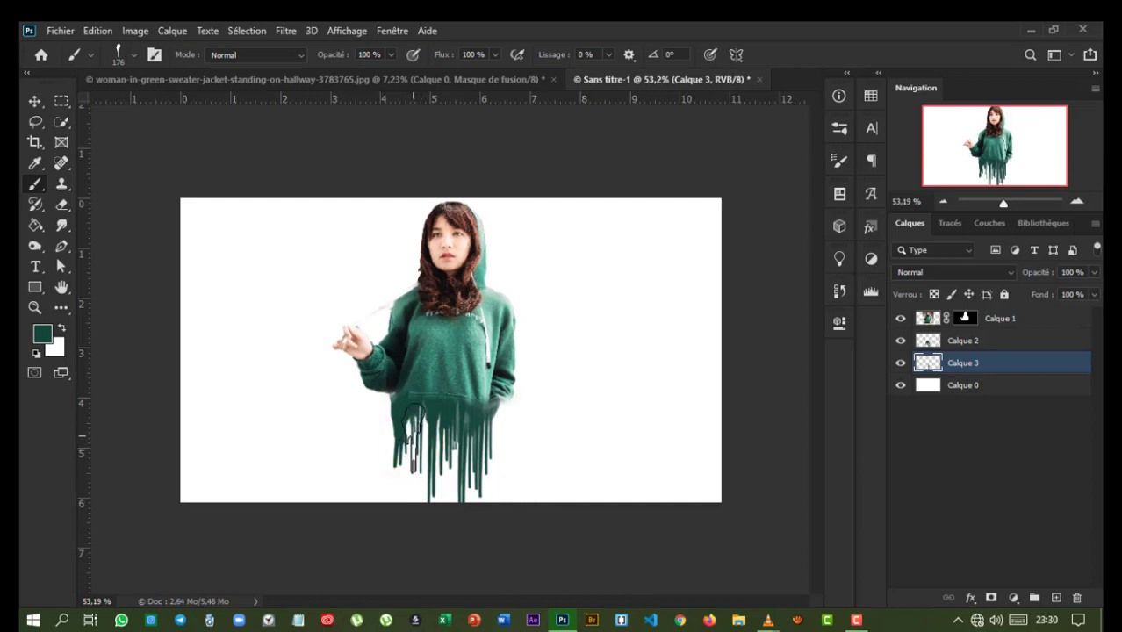
click(412, 428)
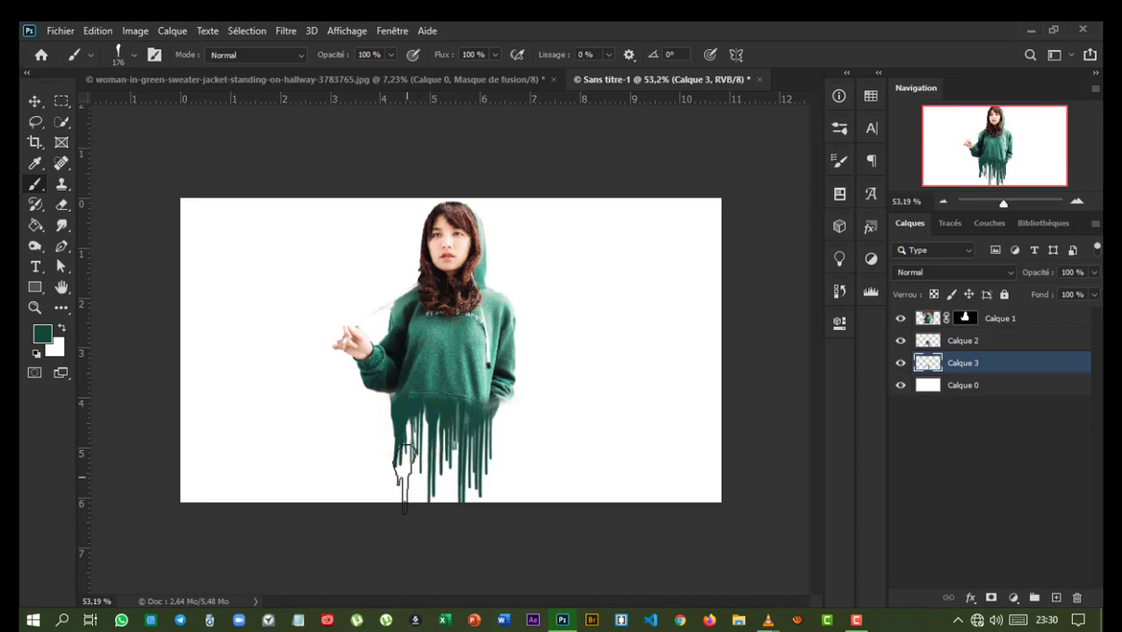
click(404, 422)
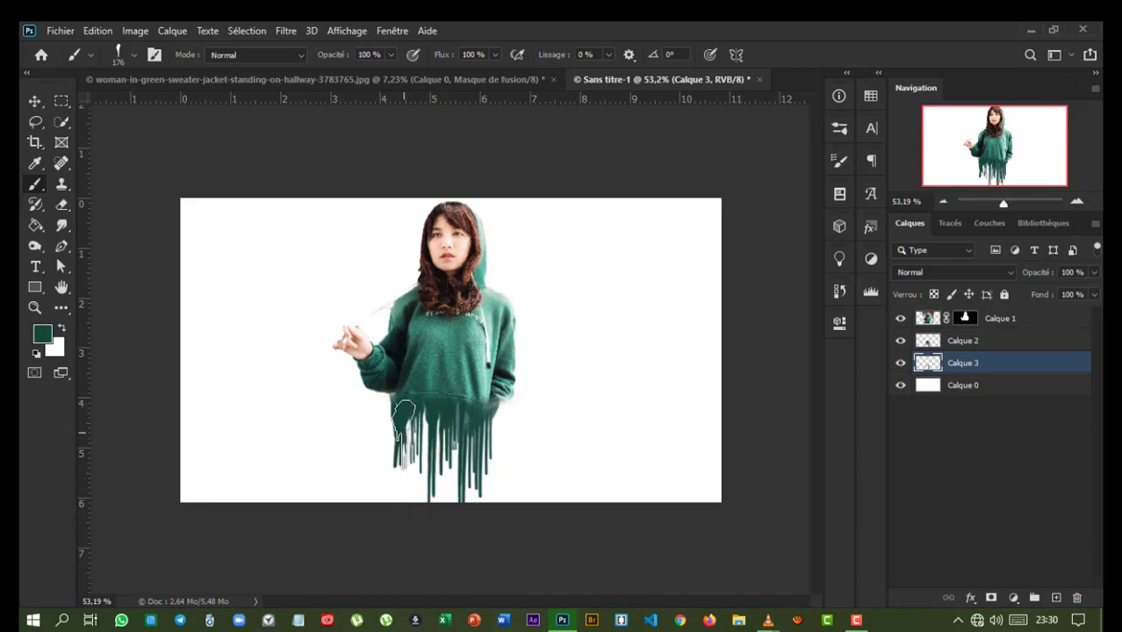
click(405, 425)
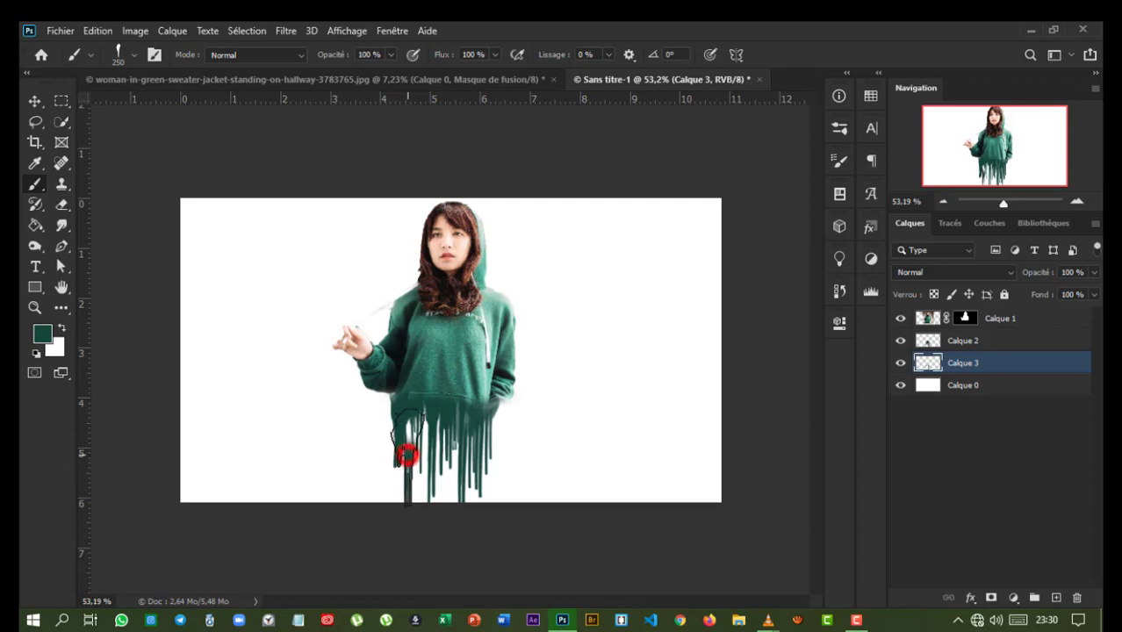
click(394, 458)
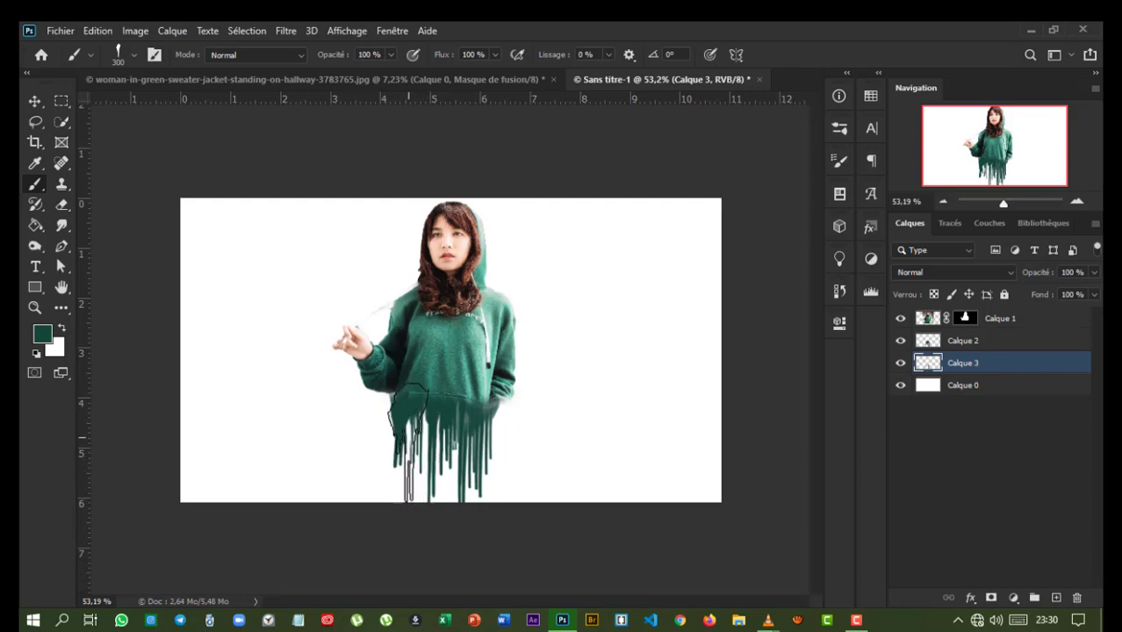
click(406, 441)
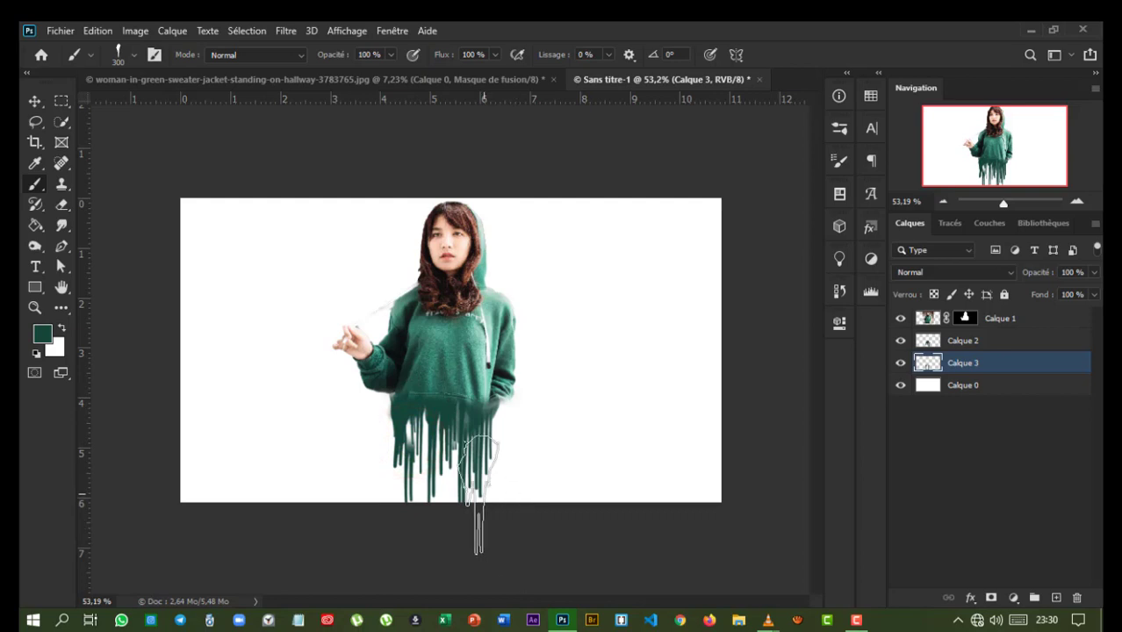
Step: Select the 1366 px ink-splash brush tip in Brush Settings
click(841, 161)
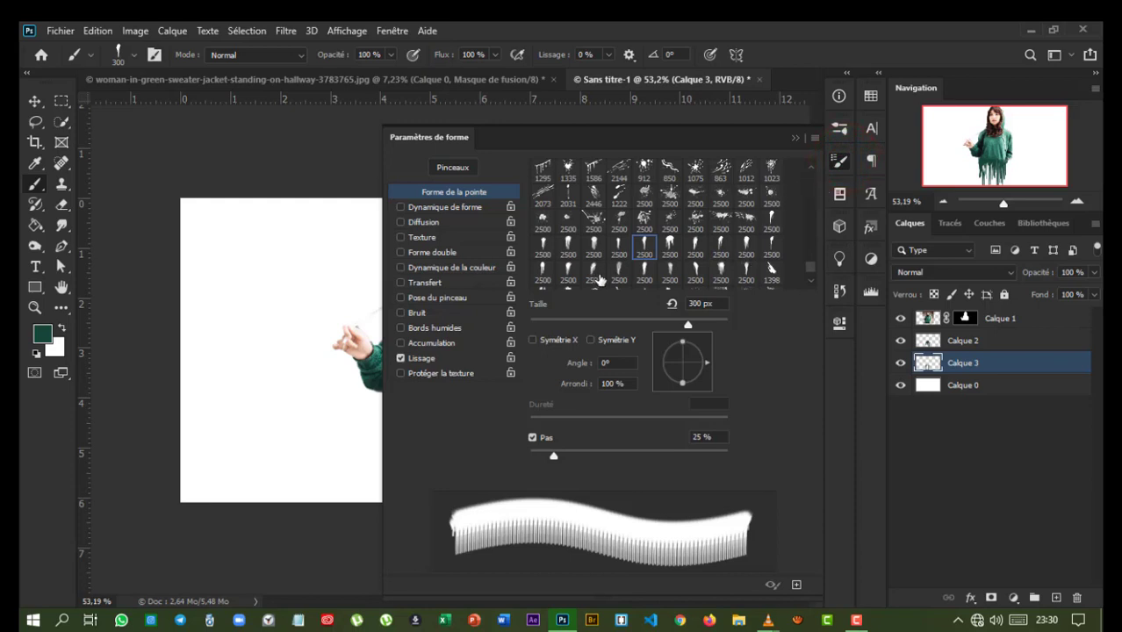
scroll(694, 274, down, 1)
scroll(717, 272, down, 2)
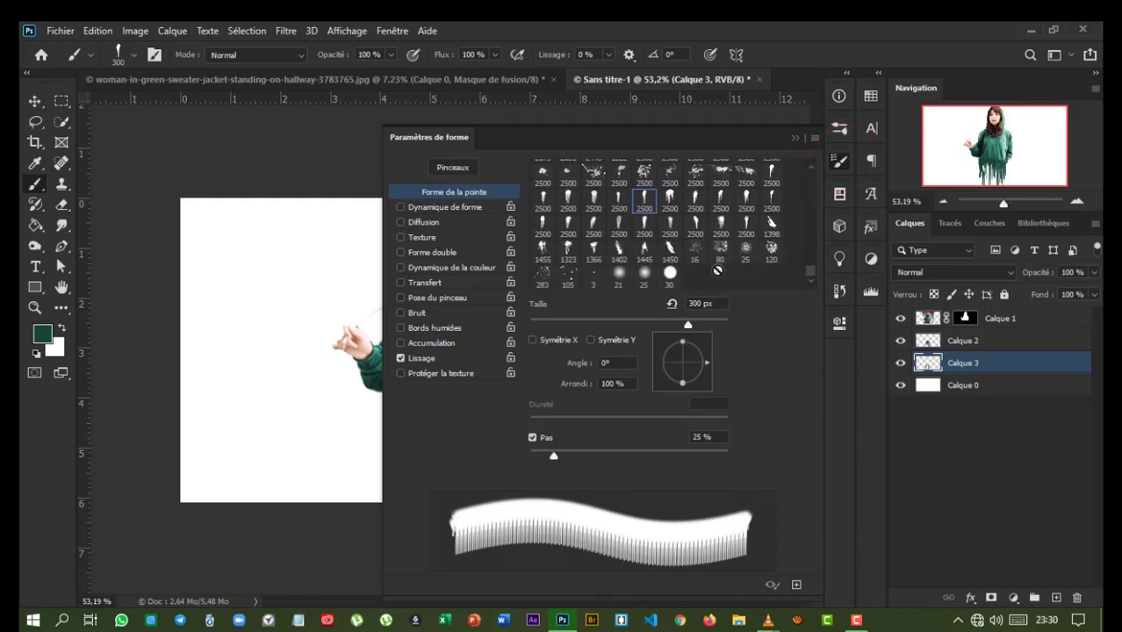
click(594, 256)
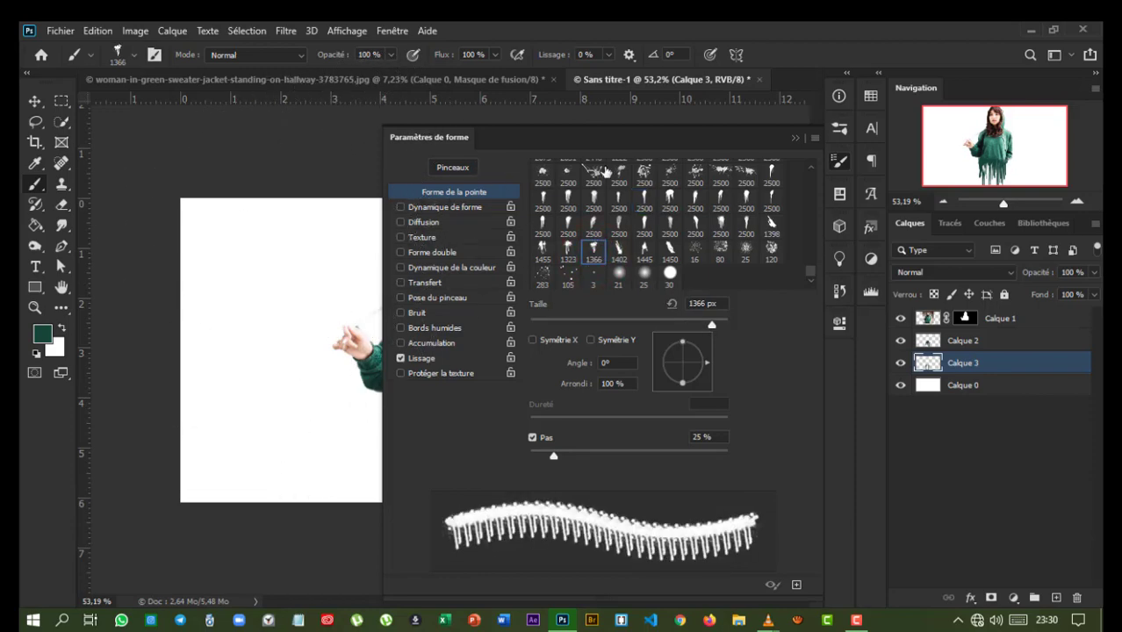
click(795, 139)
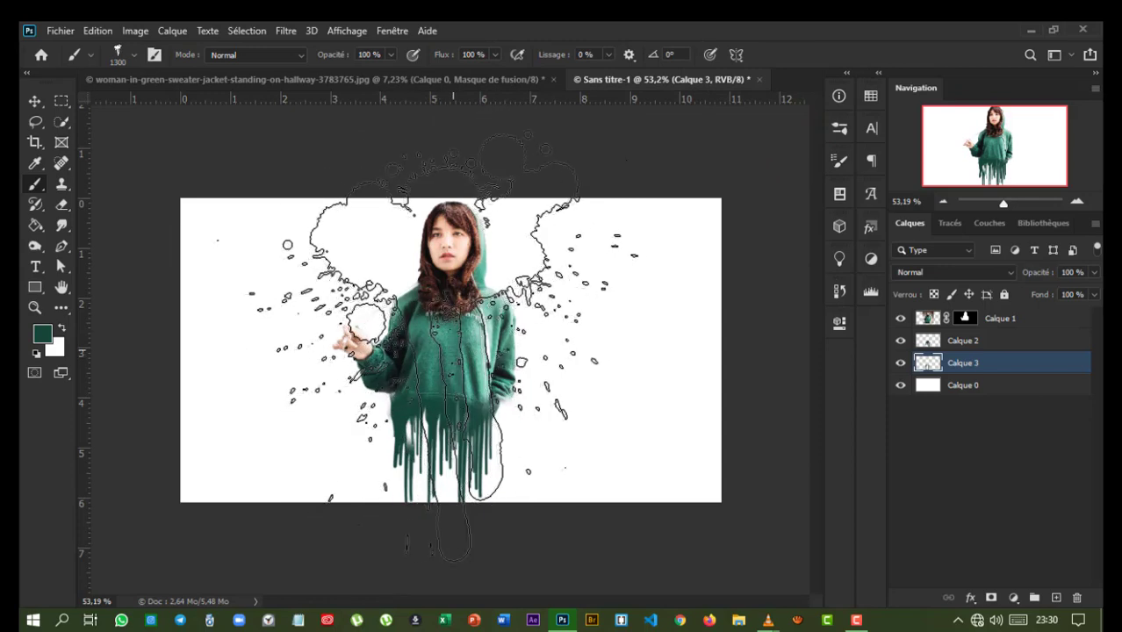
Step: Shrink the splash brush to 175 px and rotate its tip angle to about -20°
key(bracketleft)
key(bracketleft)
key(bracketleft)
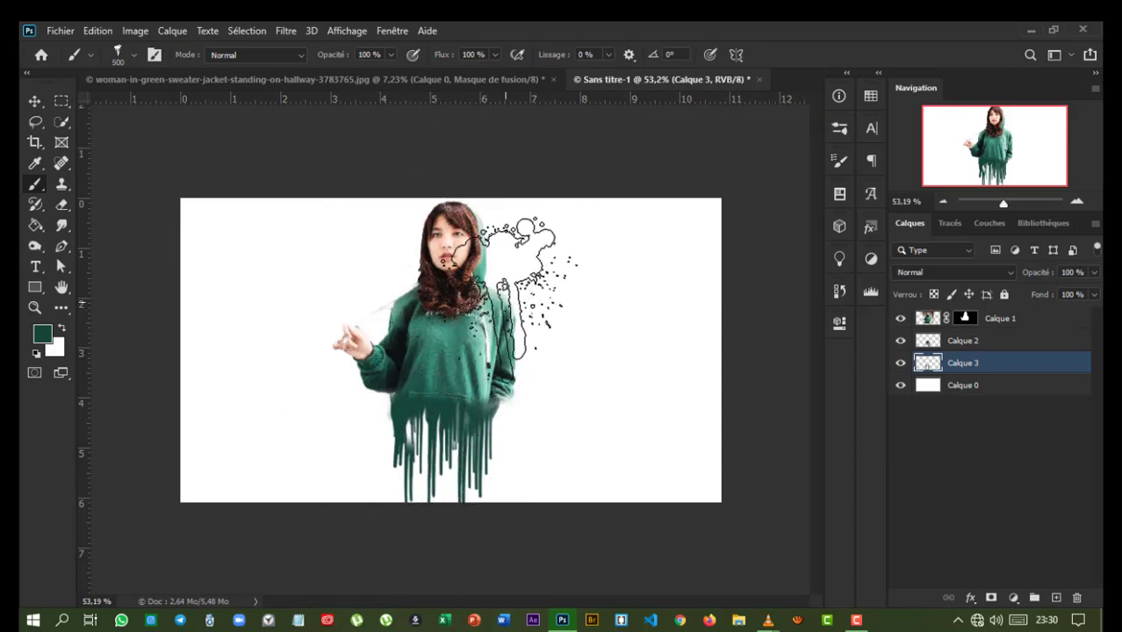
key(bracketleft)
key(bracketleft)
key(bracketleft)
right_click(546, 210)
mouse_move(609, 250)
mouse_down()
mouse_move(584, 274)
mouse_move(611, 242)
mouse_up()
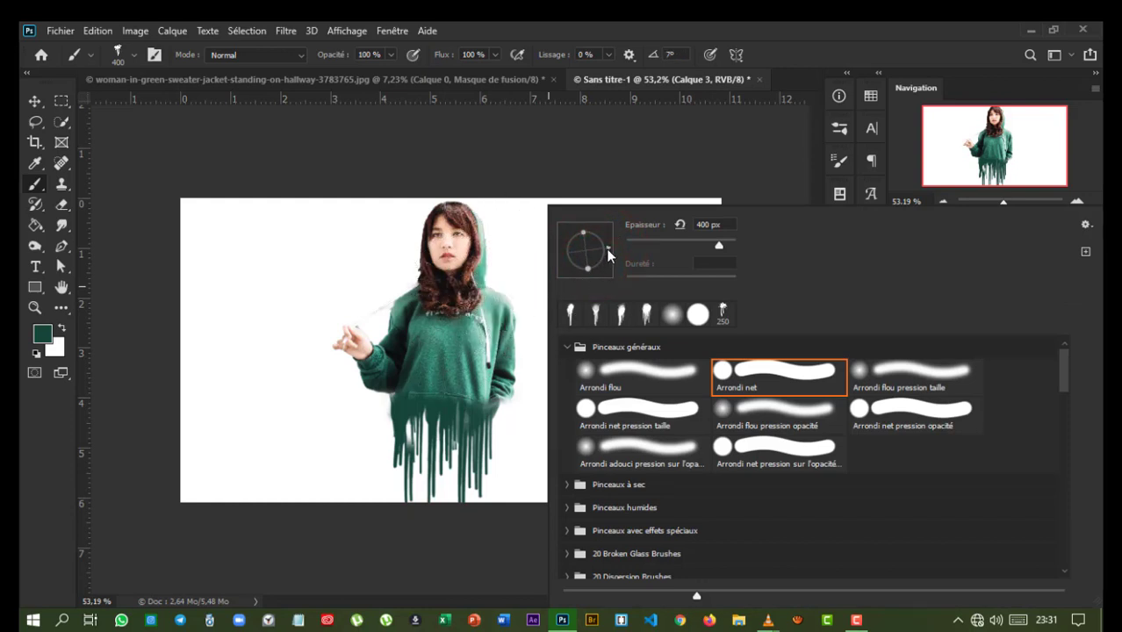
click(607, 250)
drag(604, 263, 601, 252)
click(588, 26)
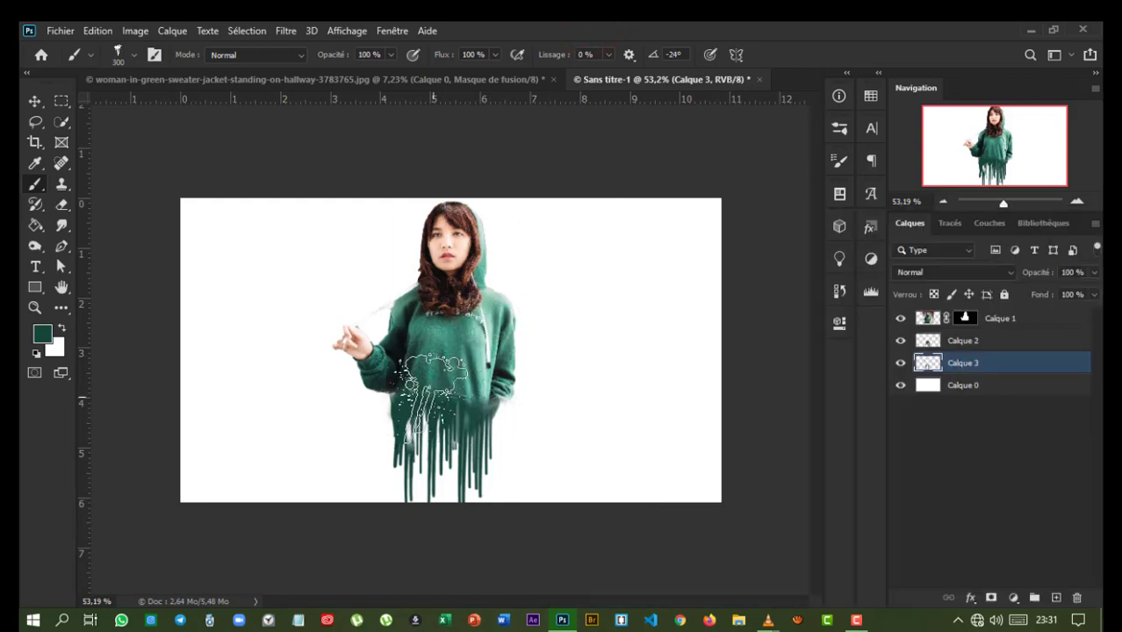
key(bracketleft)
key(bracketleft)
key(bracketleft)
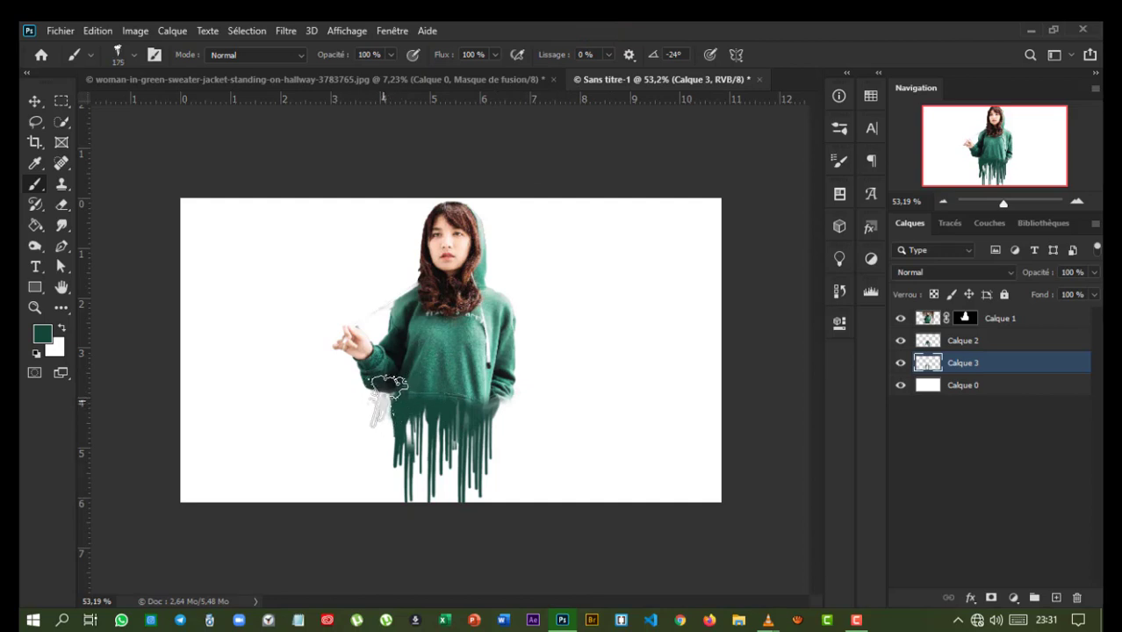
right_click(388, 386)
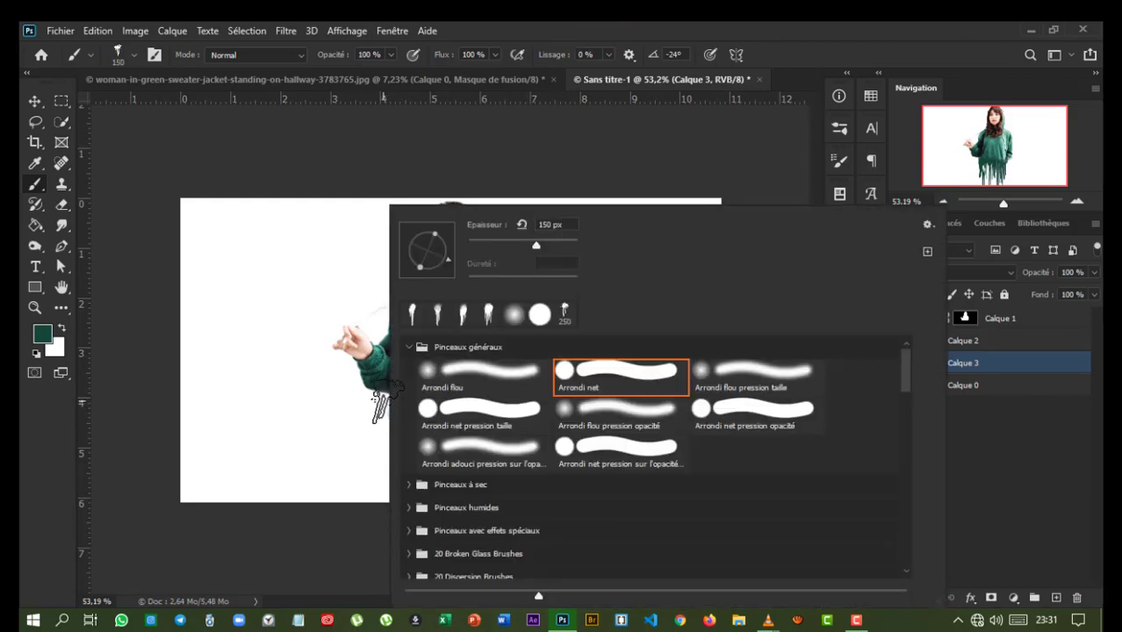
drag(448, 258, 449, 261)
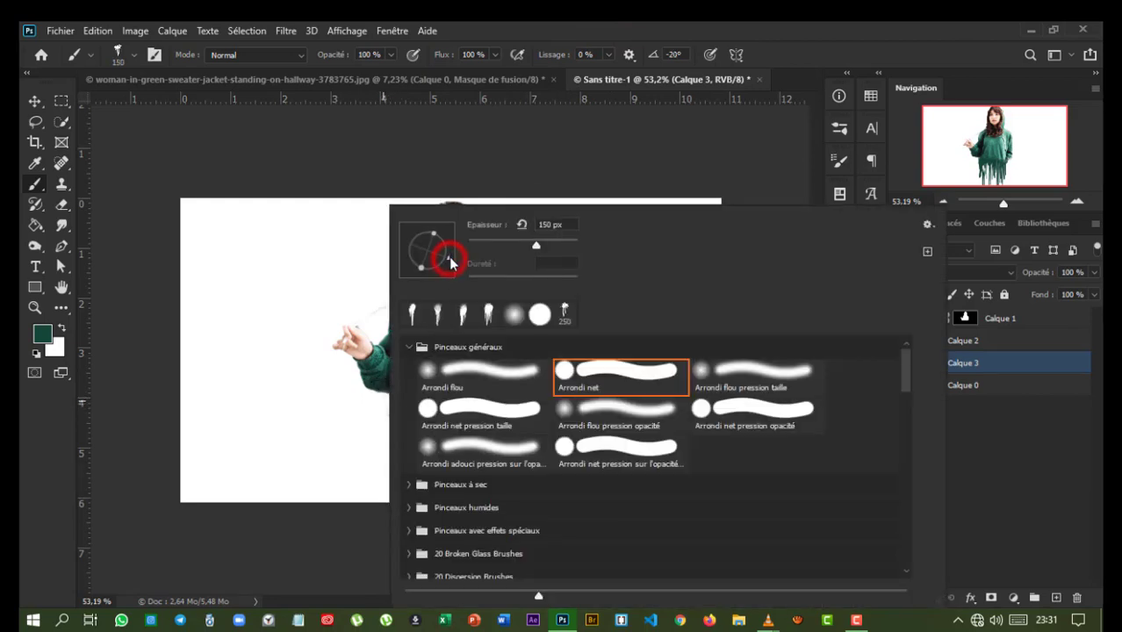
click(329, 343)
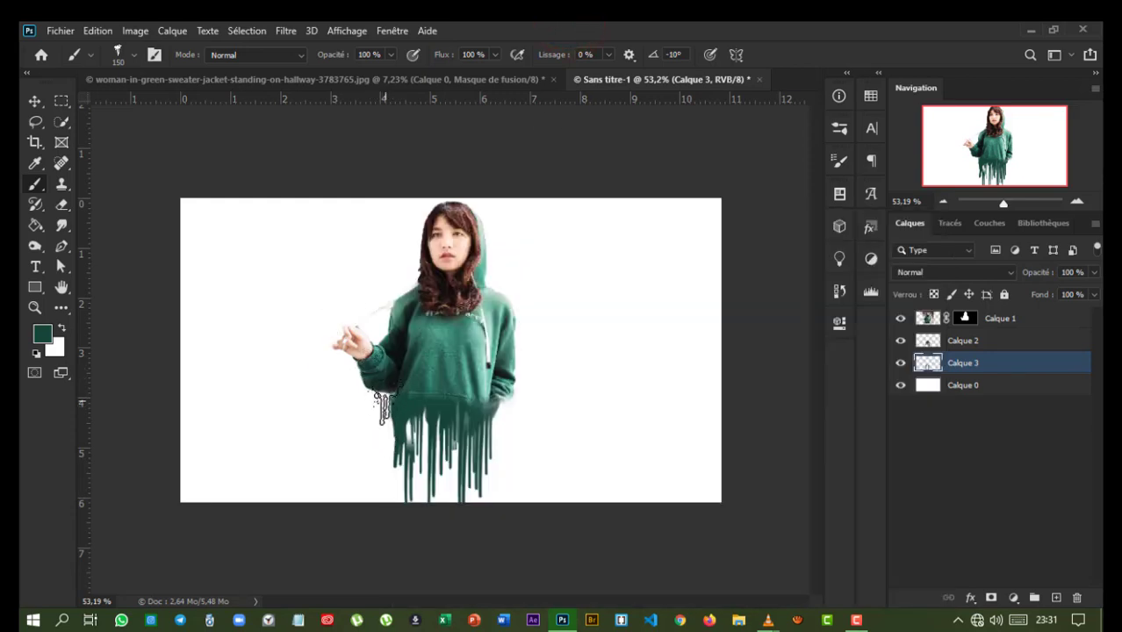
Step: Stamp a splash beside the left sleeve at 200 px, redoing the first attempt
click(384, 402)
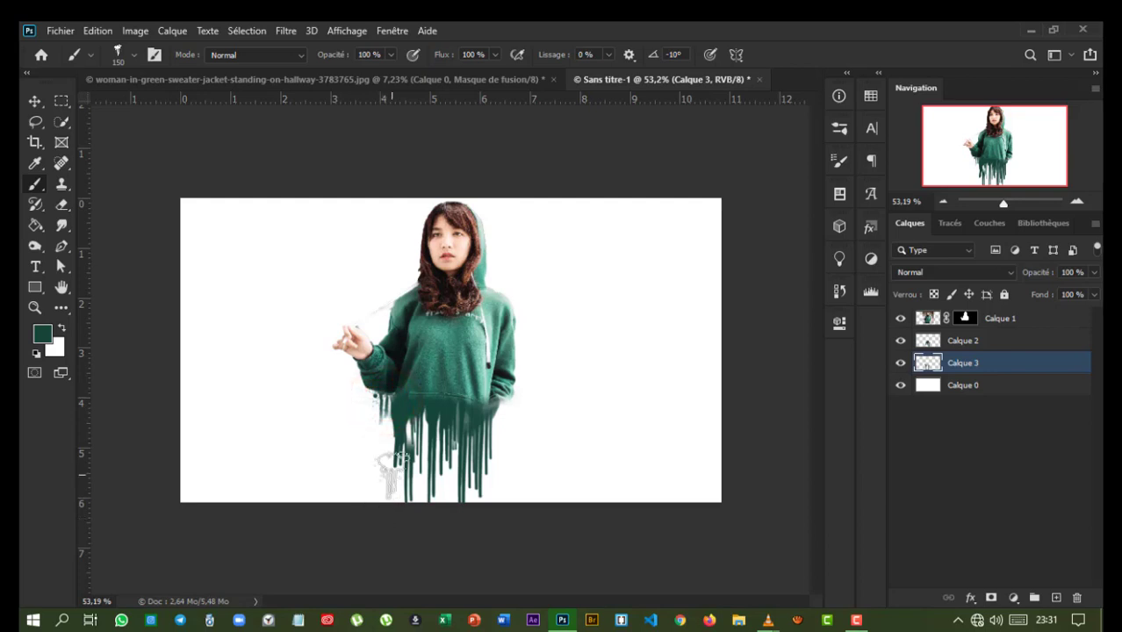
key(ctrl+z)
key(bracketright)
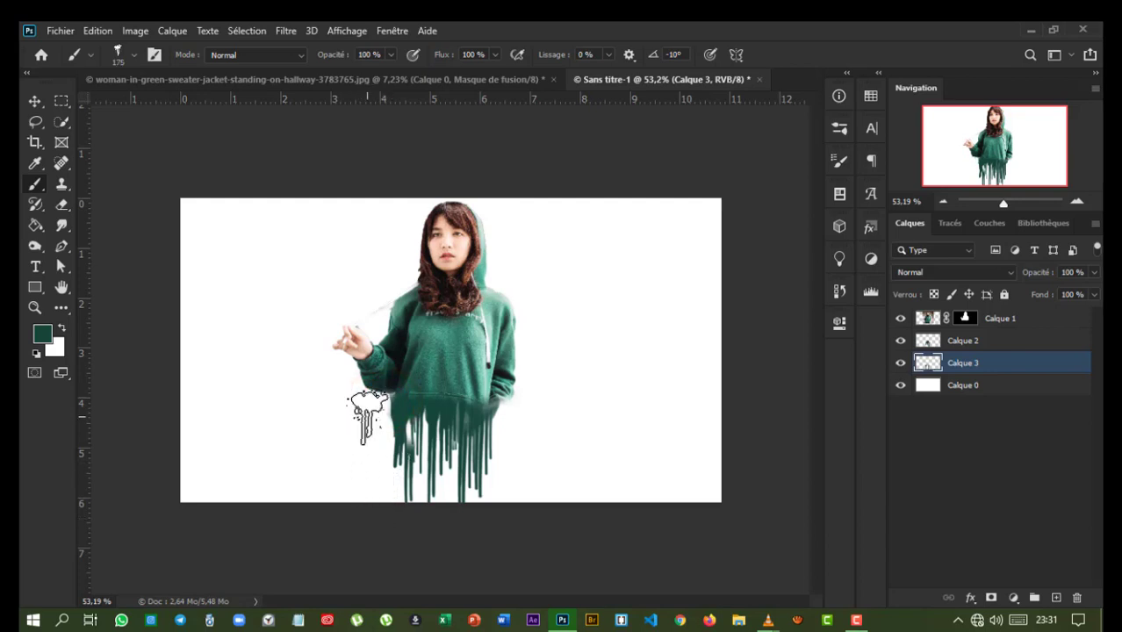
key(bracketright)
click(380, 413)
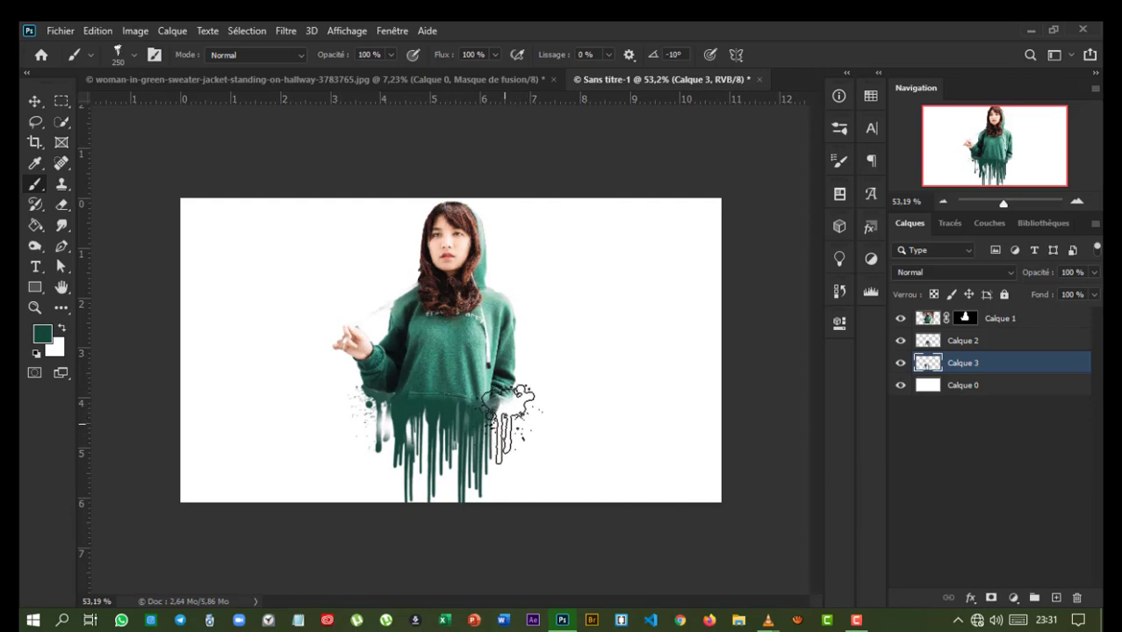
Step: Stamp dark green splatters beside the right sleeve, undoing a misplaced one
click(505, 421)
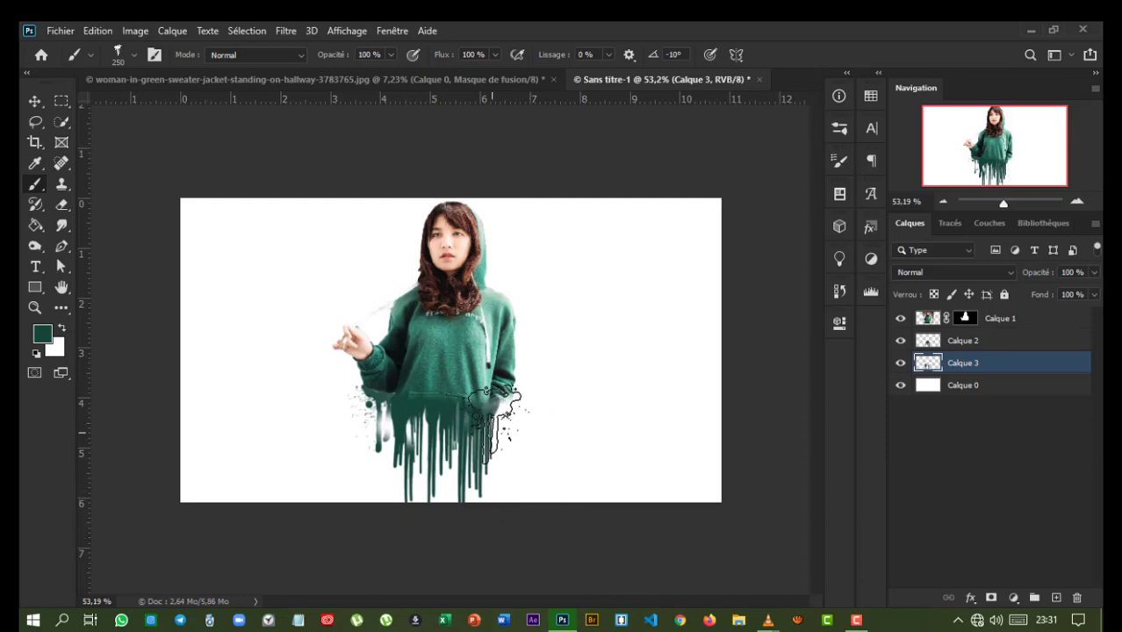
key(bracketright)
key(bracketleft)
key(bracketleft)
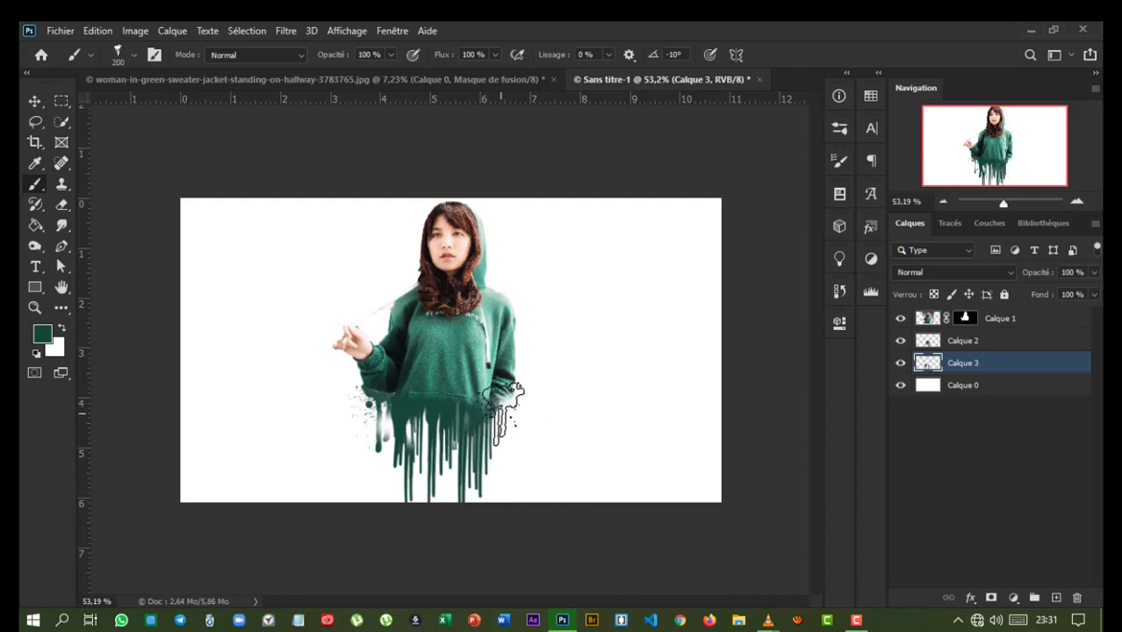
click(507, 409)
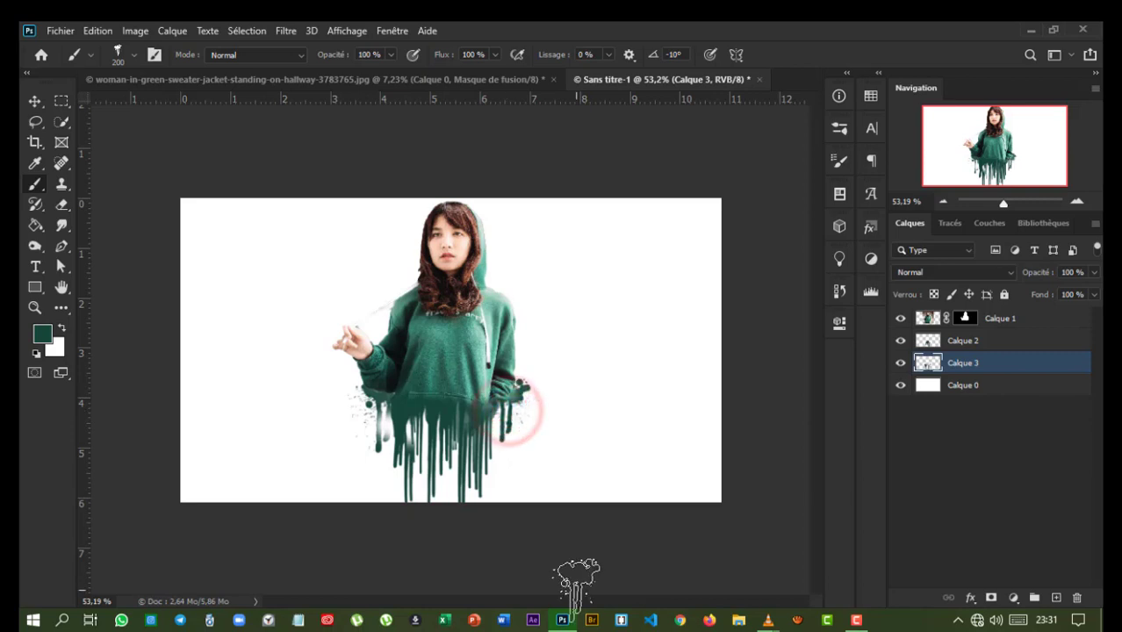
key(ctrl+z)
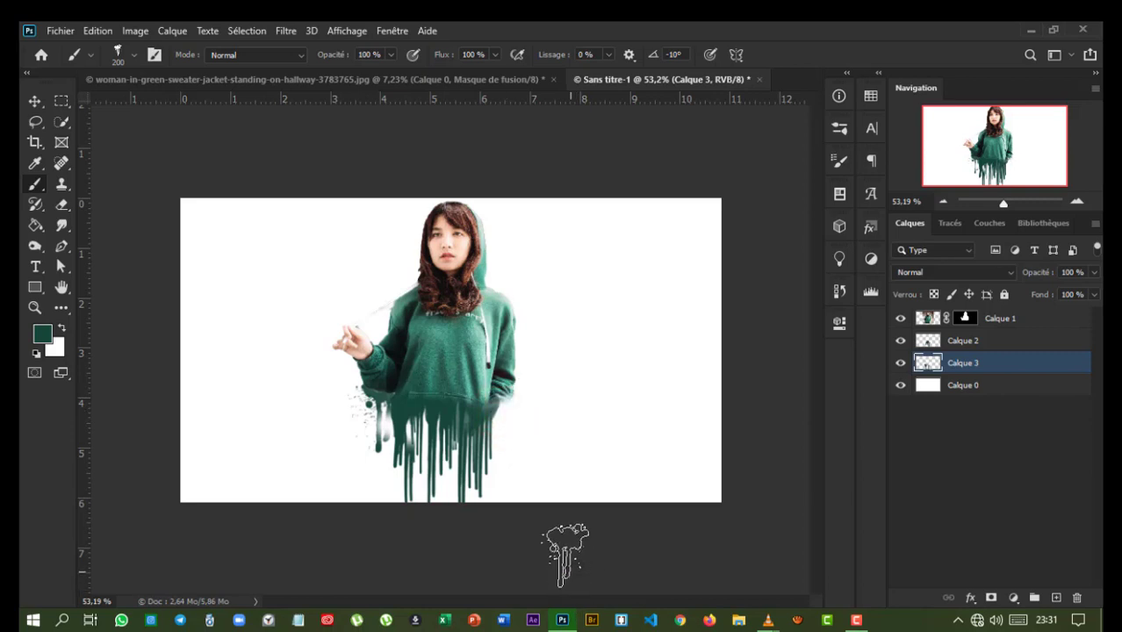
click(495, 421)
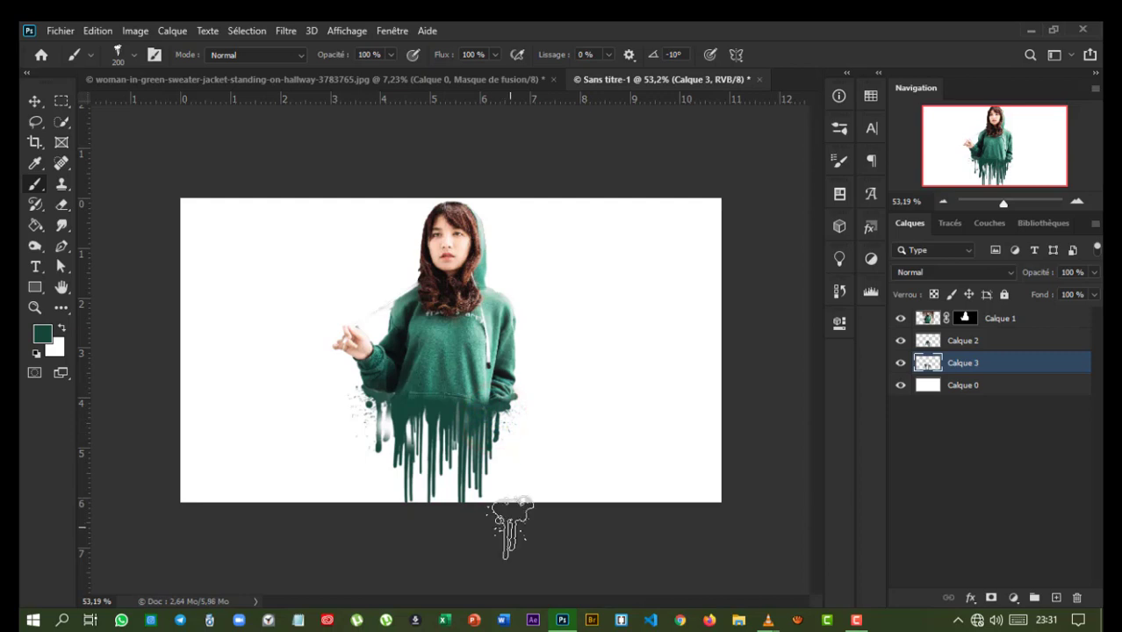
Step: Select the 2500 px splash brush tip and add a new layer below Calque 3
click(843, 158)
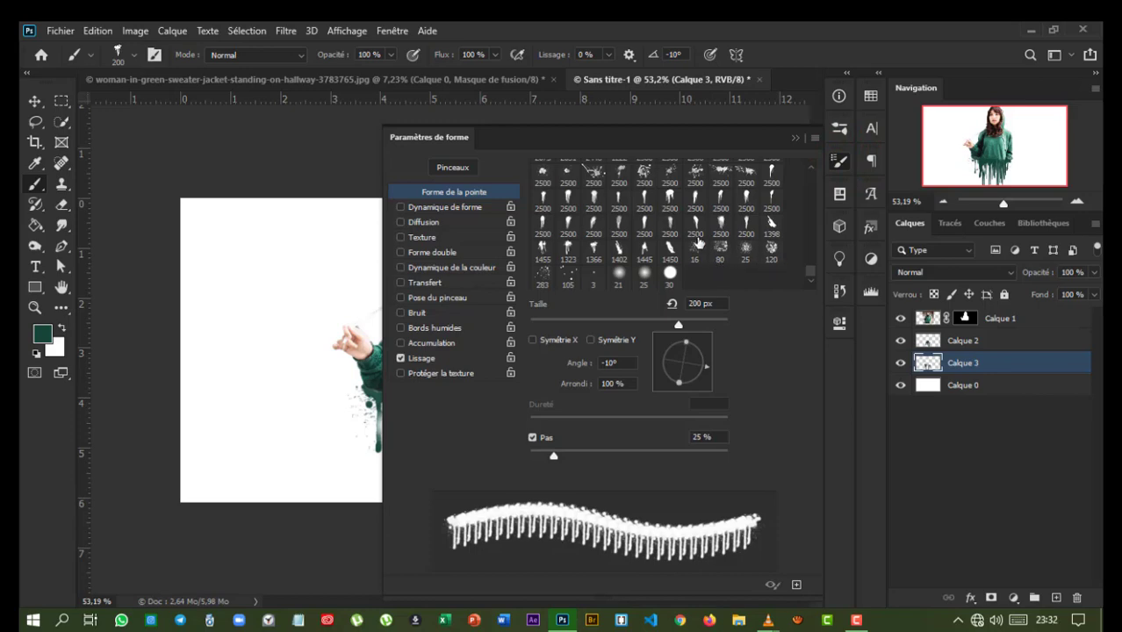
click(595, 170)
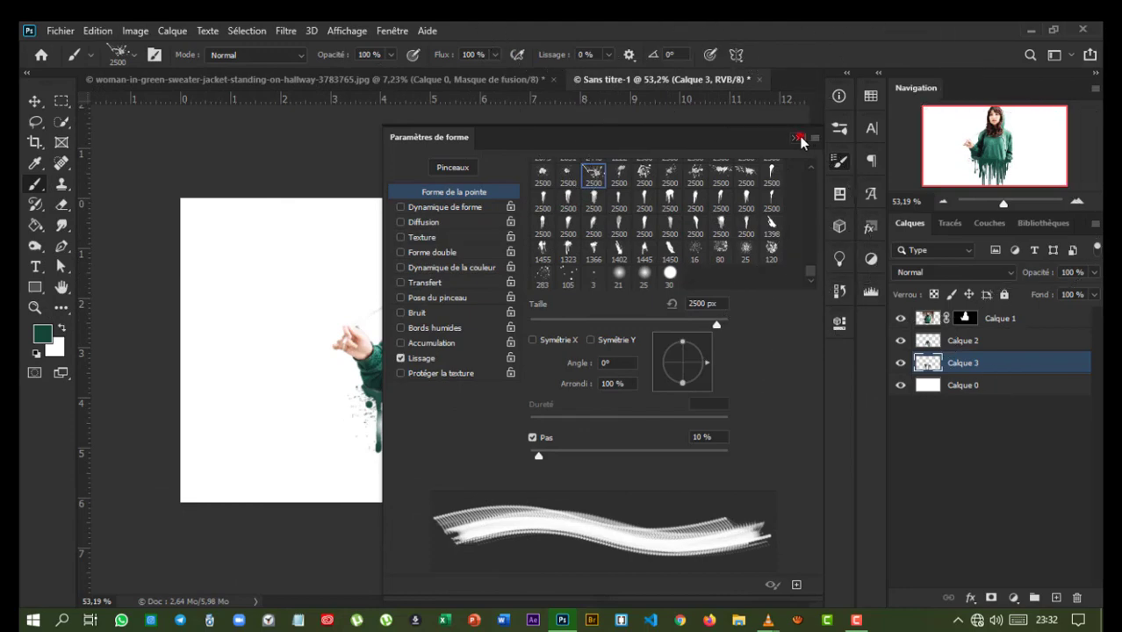
click(797, 138)
click(1057, 598)
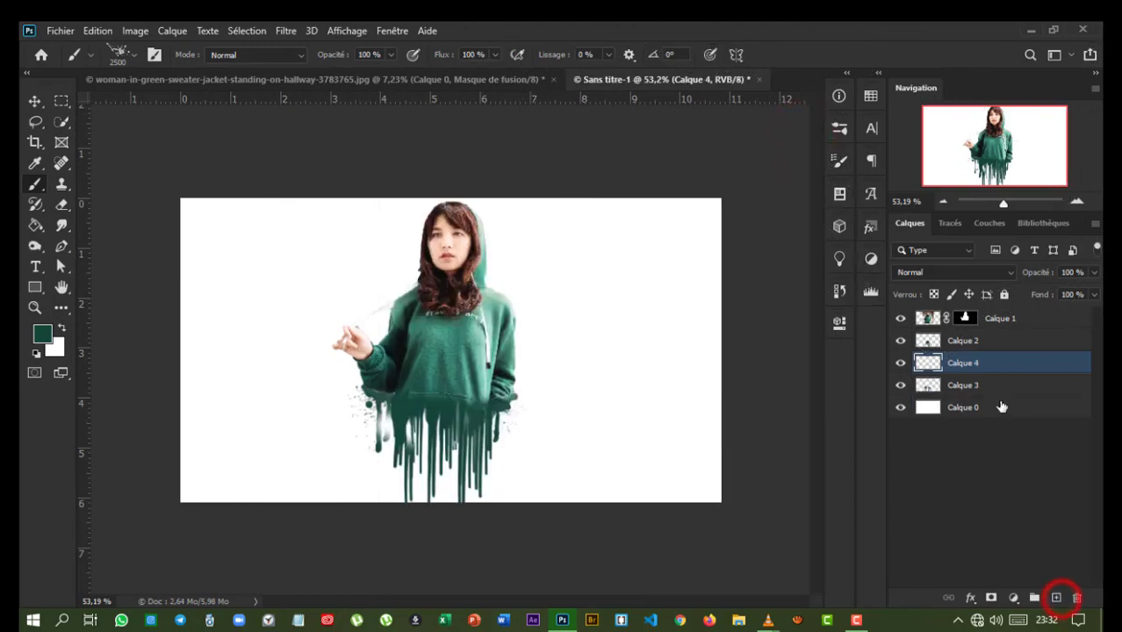
drag(984, 361, 985, 397)
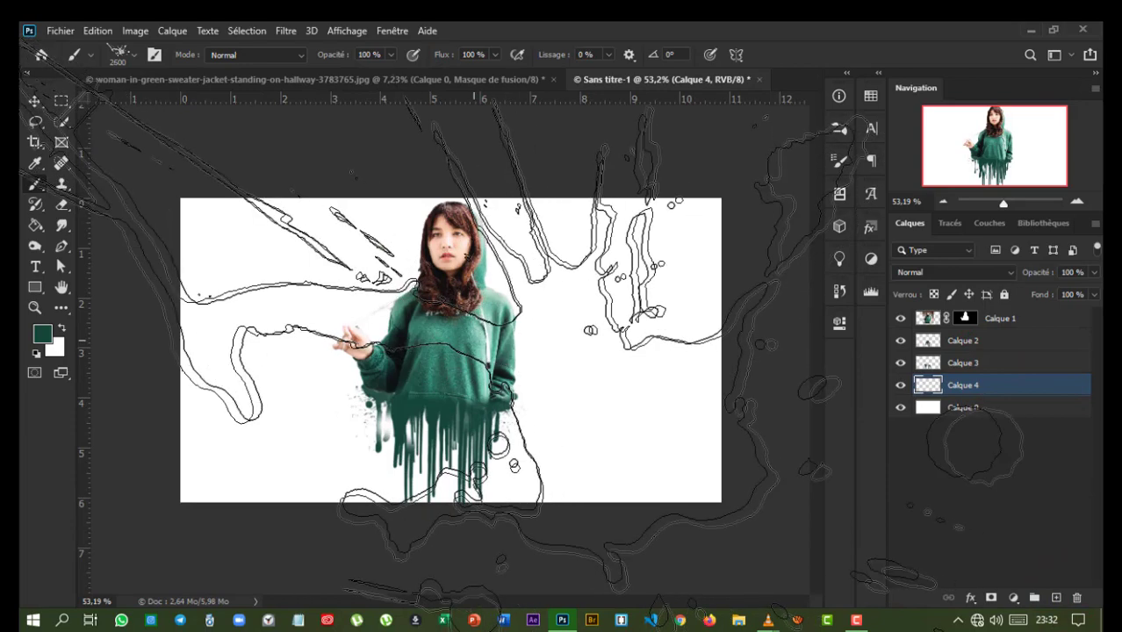
Step: Resize the brush to 900 px and stamp a pale teal splatter around the woman's upper body
key(bracketleft)
key(bracketleft)
key(bracketleft)
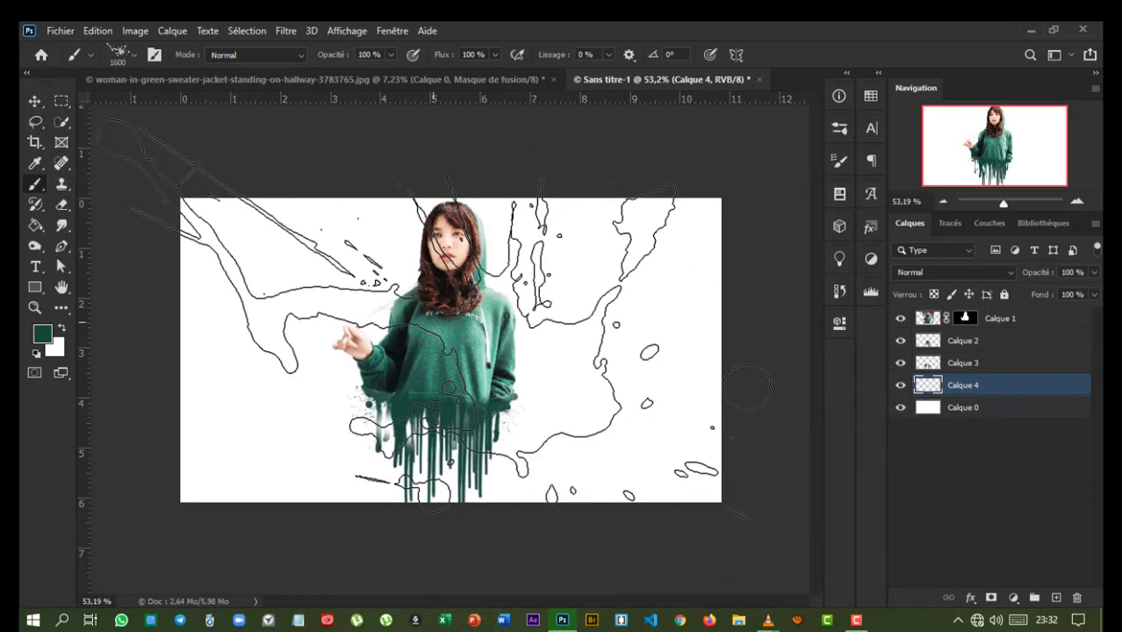
key(bracketleft)
key(bracketleft)
key(bracketleft)
key(bracketleft)
key(bracketleft)
key(bracketleft)
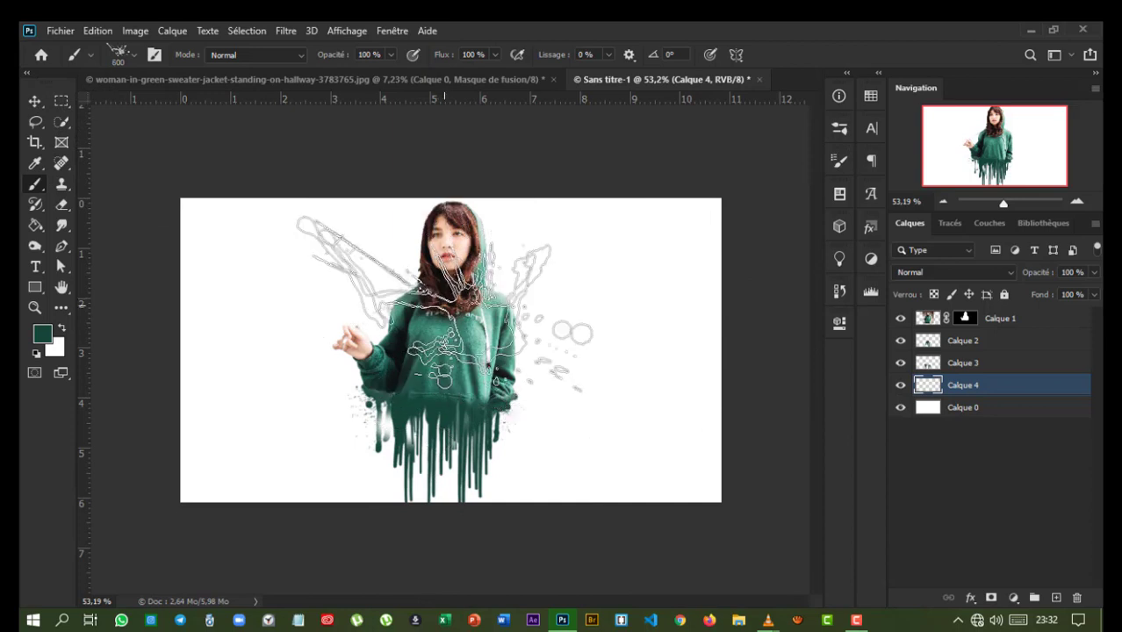
key(bracketright)
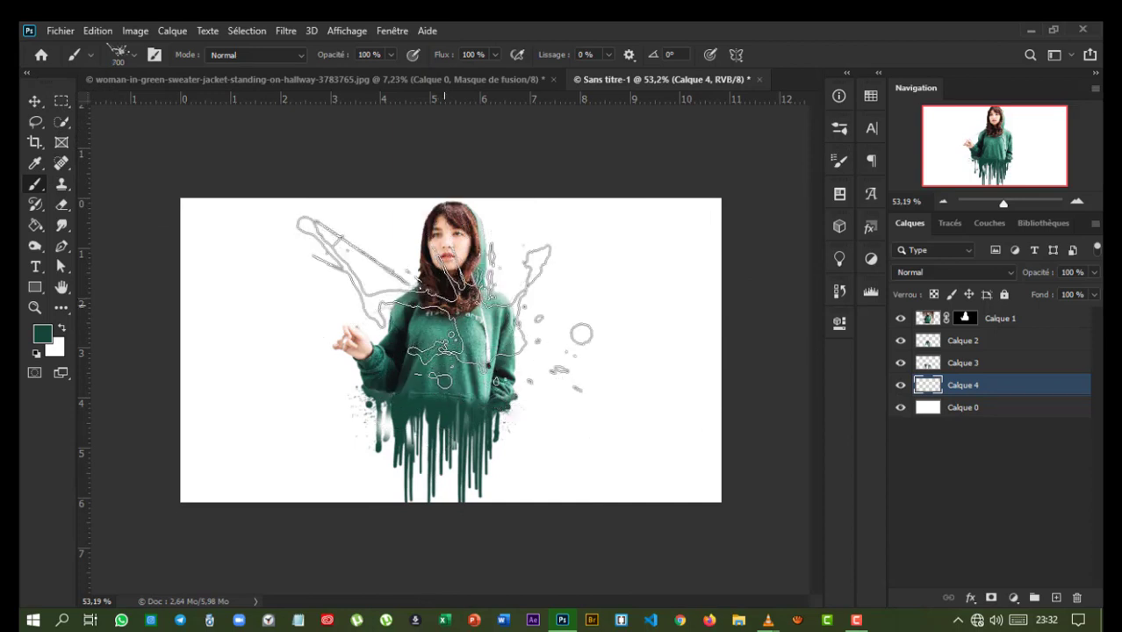
key(bracketright)
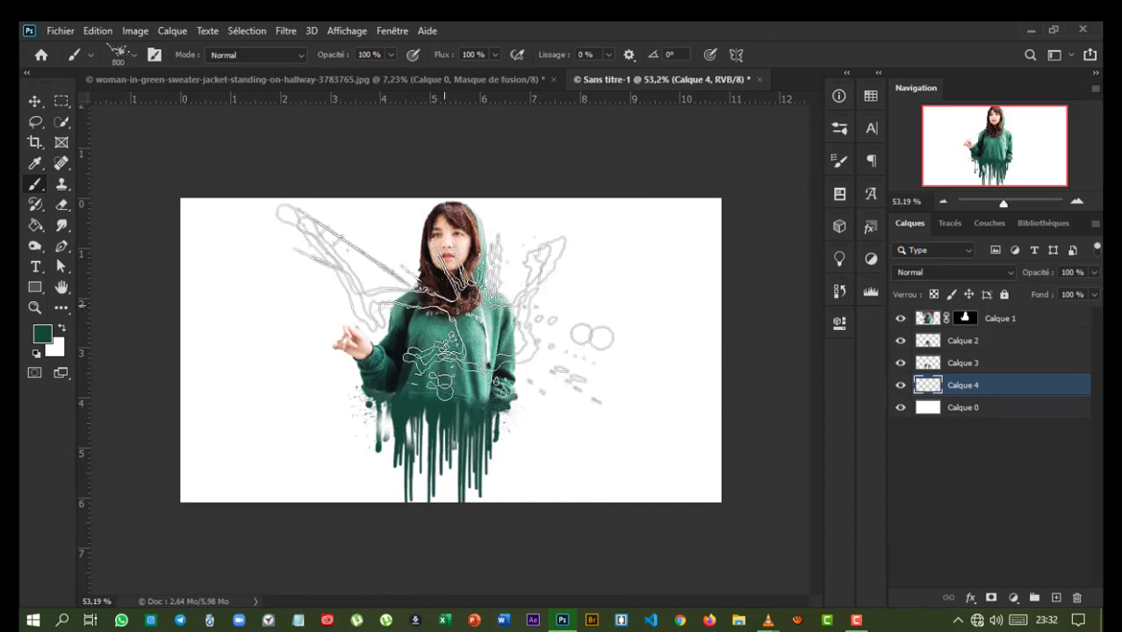
key(bracketright)
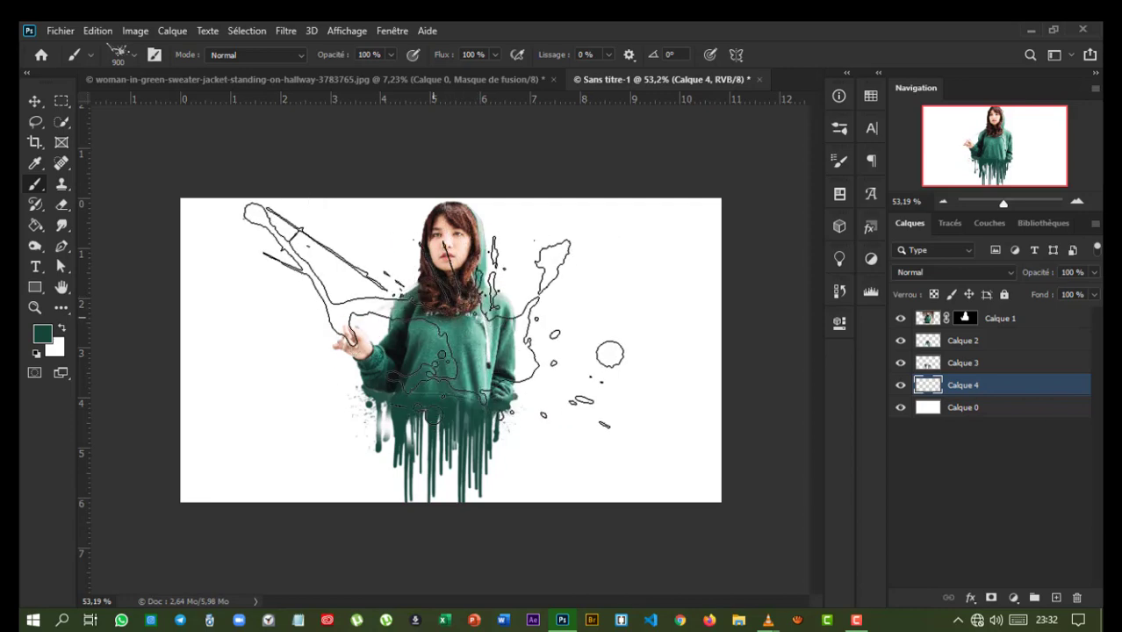
click(433, 316)
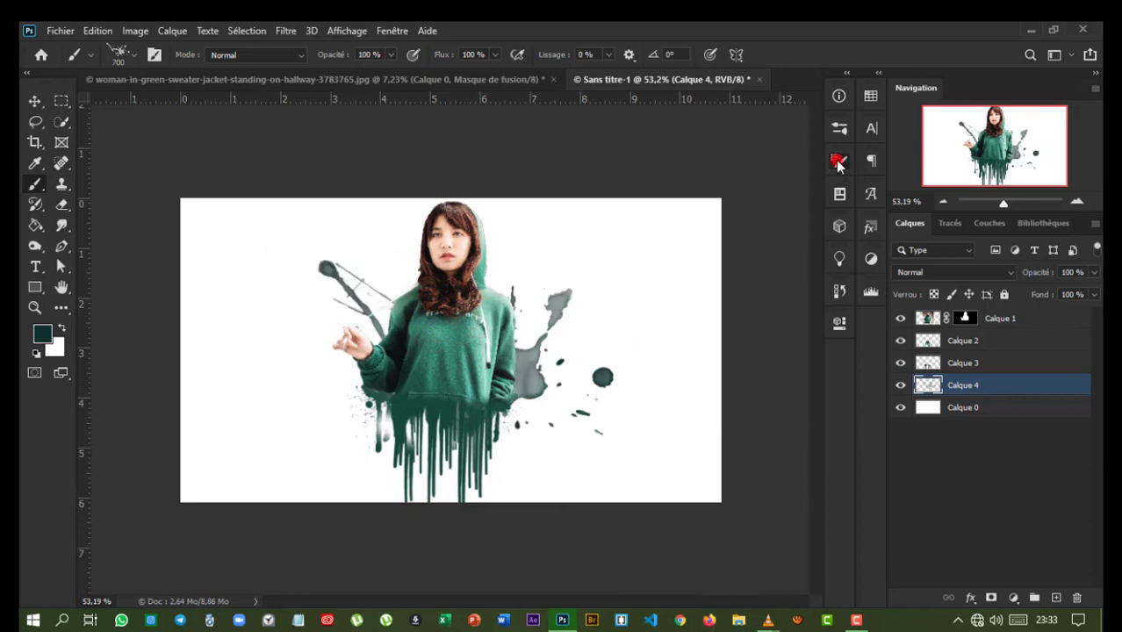
Step: After trying 2500 px splatter tips, settle on the 1323 px dripping tip with 25% spacing
click(838, 162)
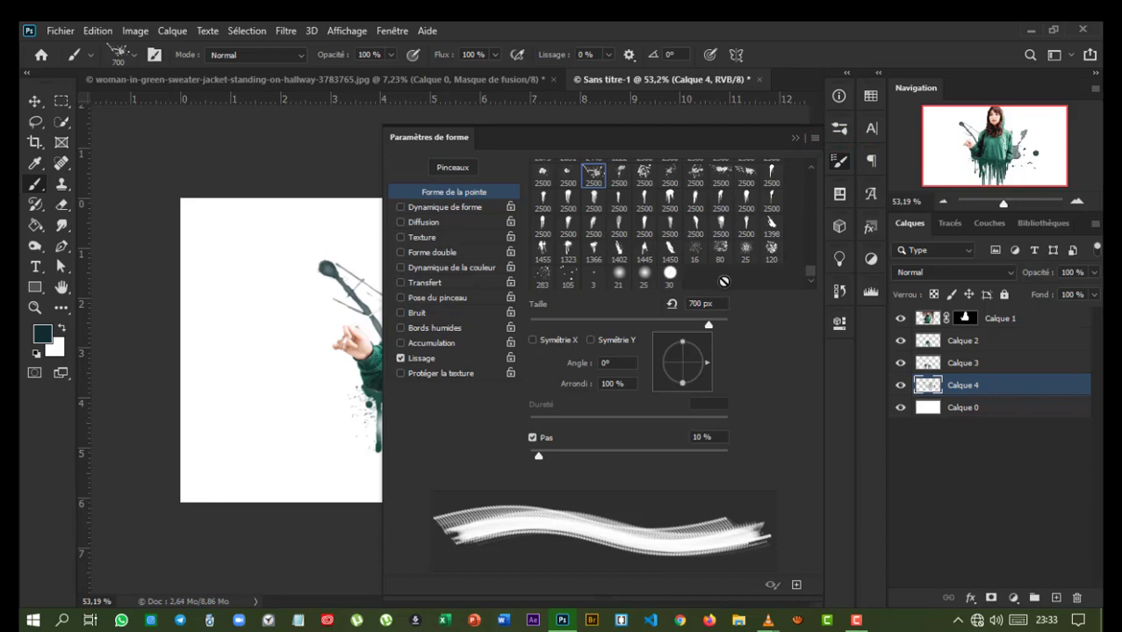
scroll(673, 223, up, 1)
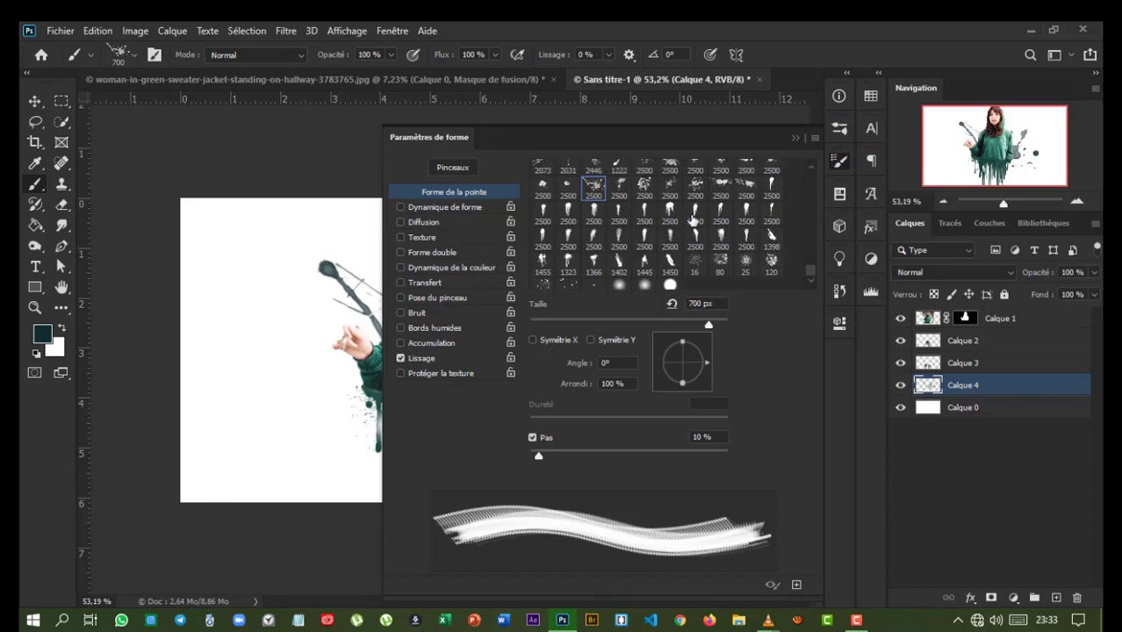
click(812, 167)
click(813, 167)
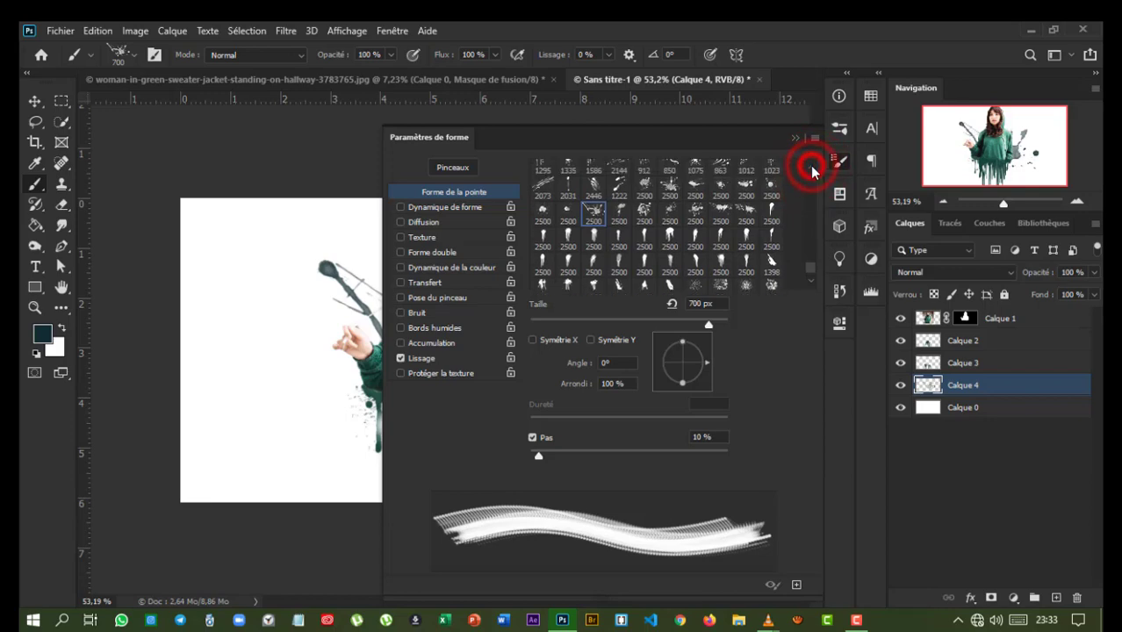
click(644, 215)
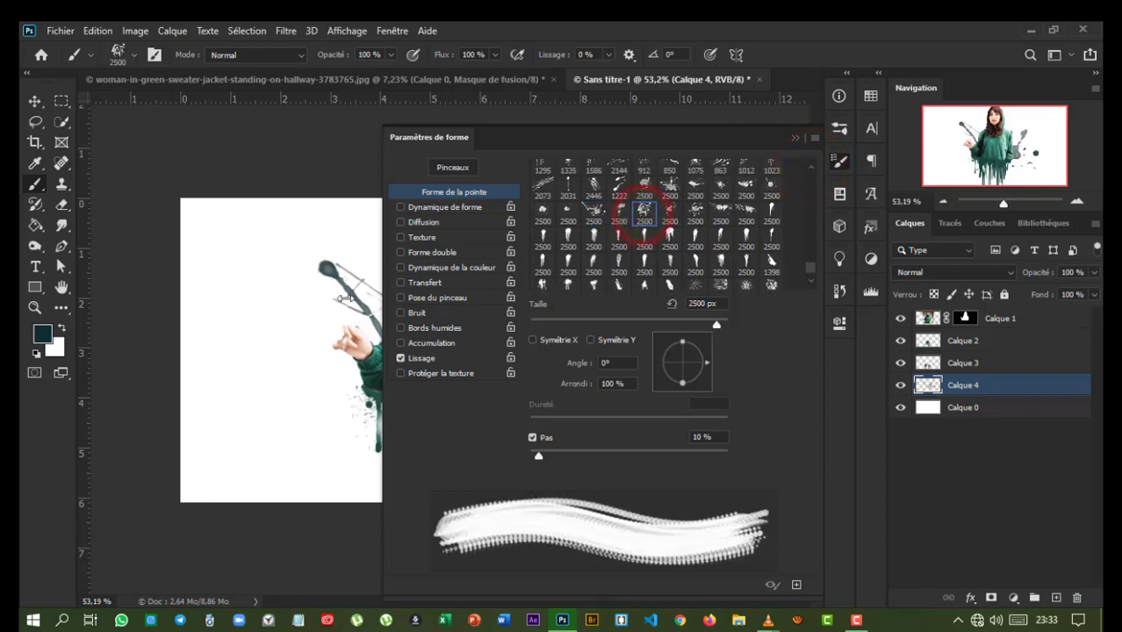
click(698, 211)
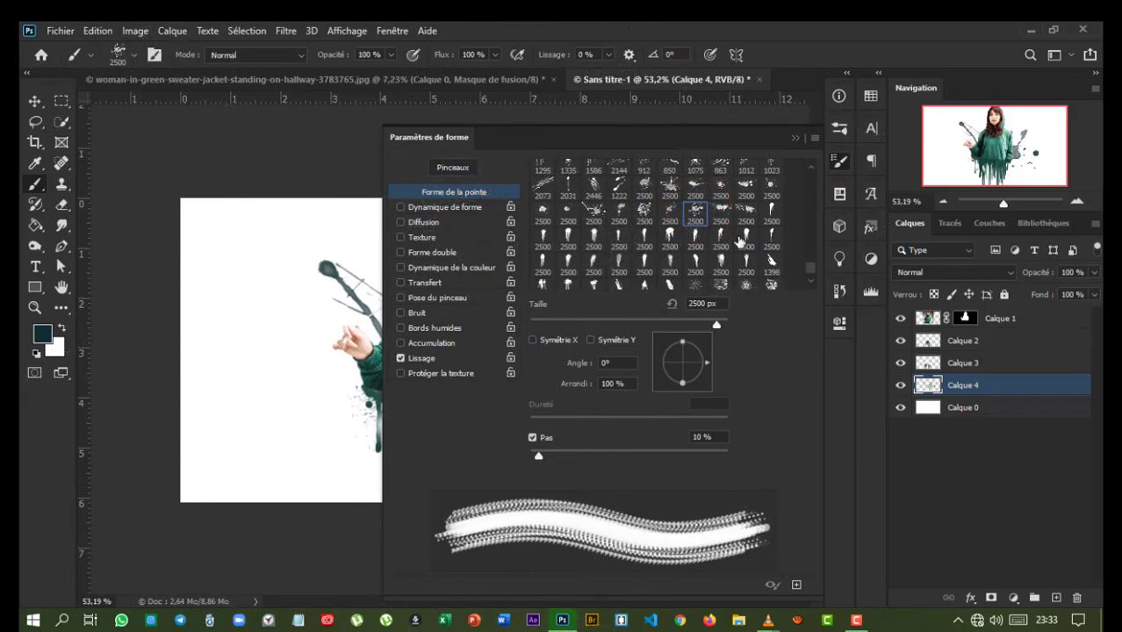
scroll(720, 253, down, 2)
scroll(696, 264, down, 1)
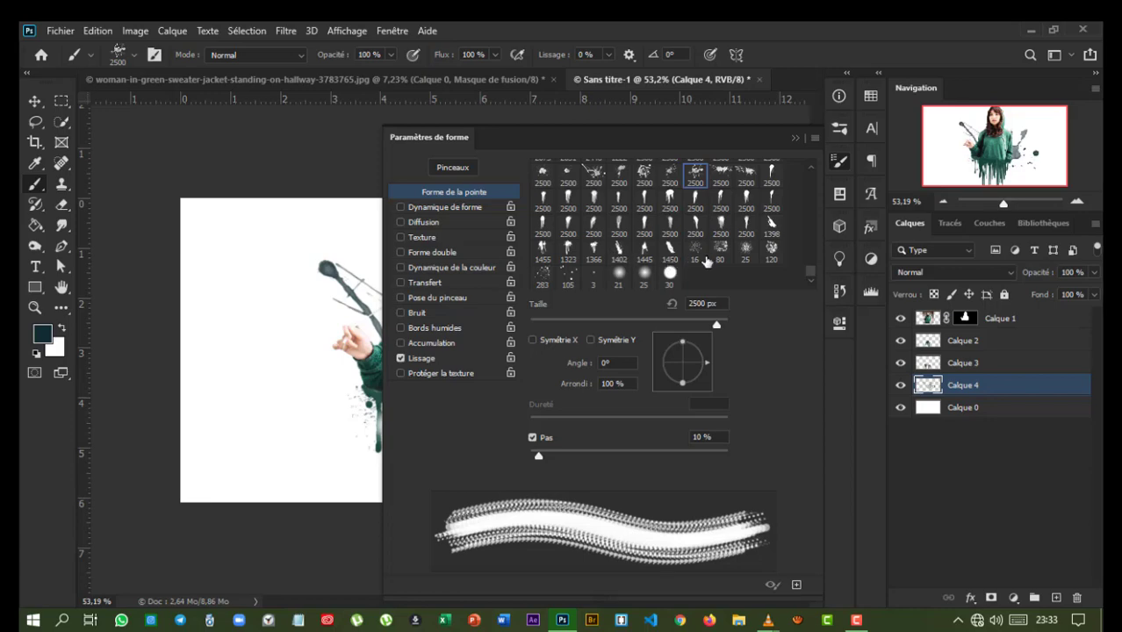
click(567, 249)
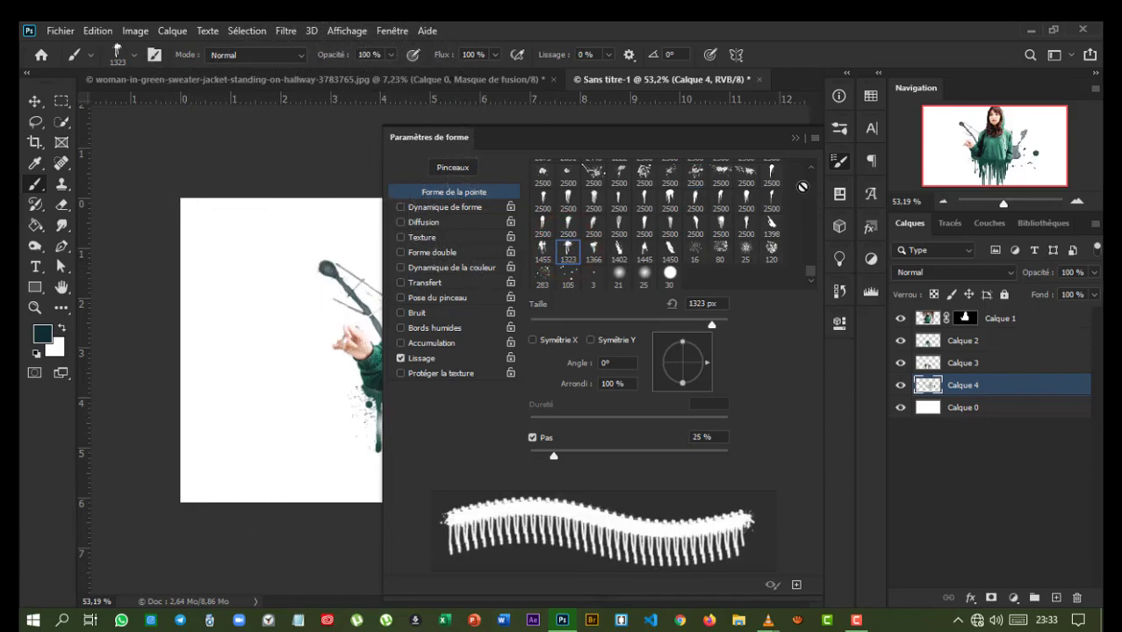
click(796, 138)
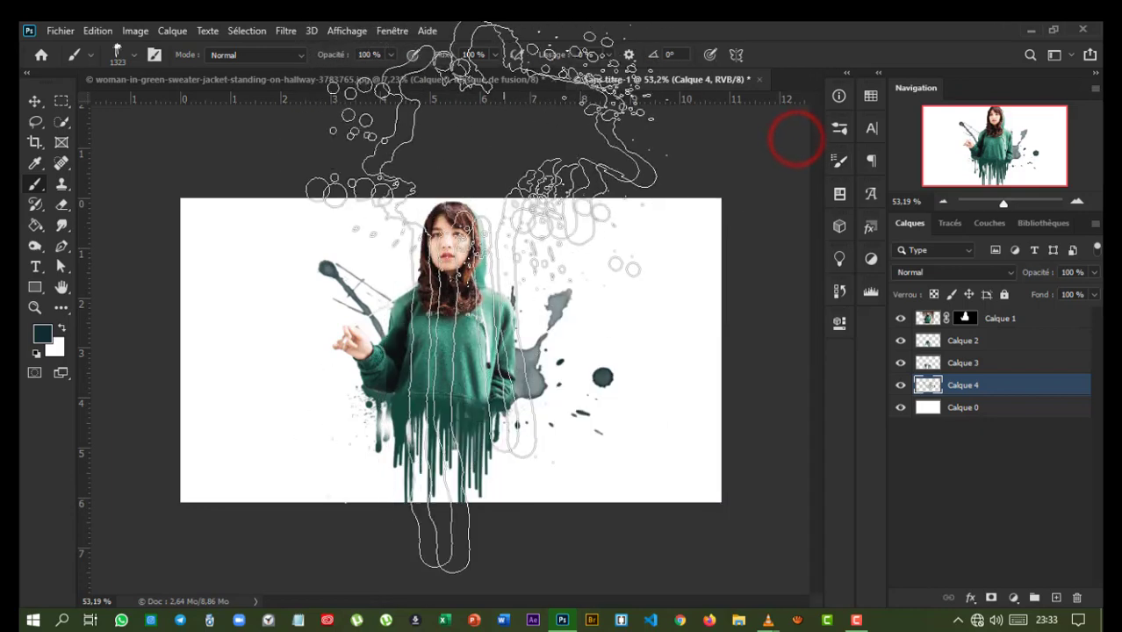
Step: Tilt the brush tip angle to about -57° in the brush preset picker
right_click(552, 329)
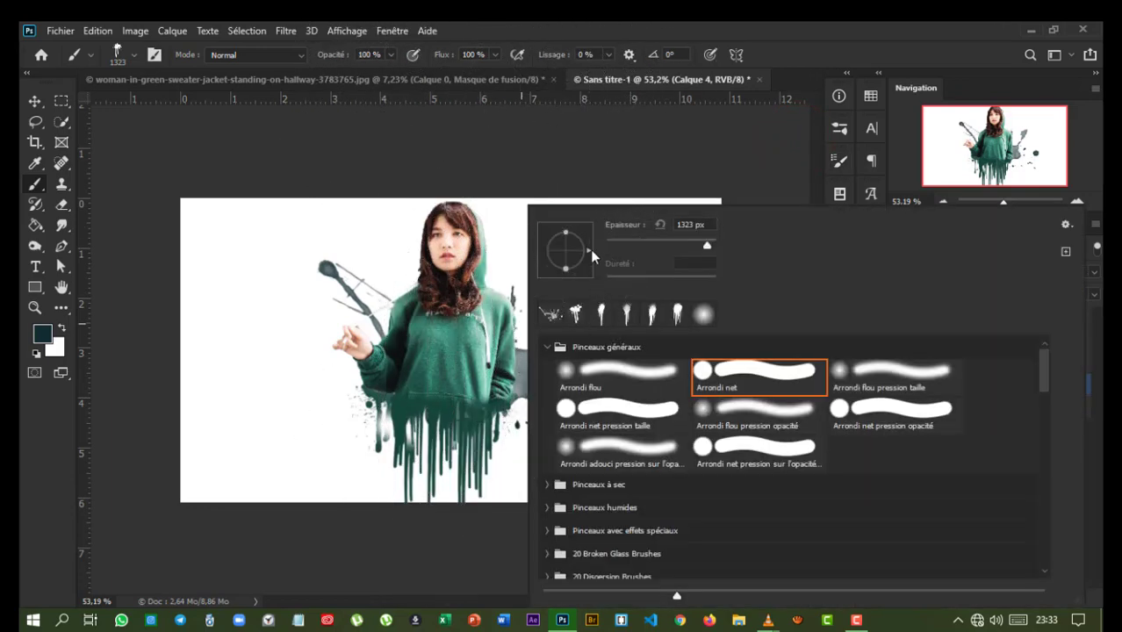
mouse_move(583, 264)
mouse_down()
mouse_move(555, 267)
mouse_move(586, 248)
mouse_move(580, 271)
mouse_up()
click(603, 23)
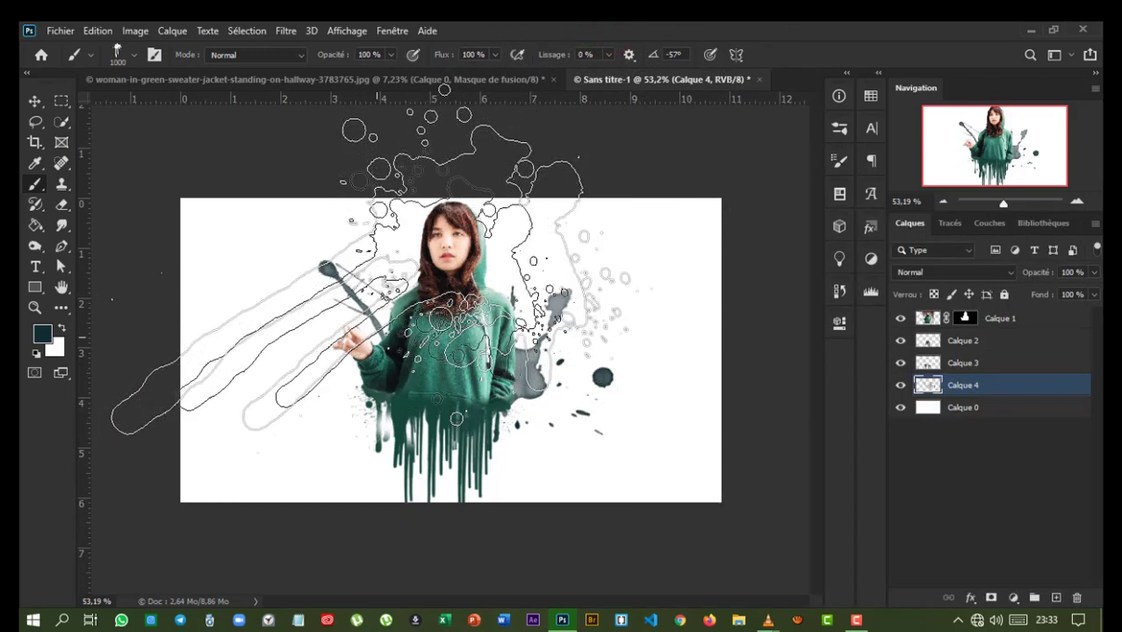
Step: At 500 px brush size, stamp a dark teal splatter just right of the woman's head, undoing a trial stamp
key(bracketleft)
key(bracketleft)
key(bracketleft)
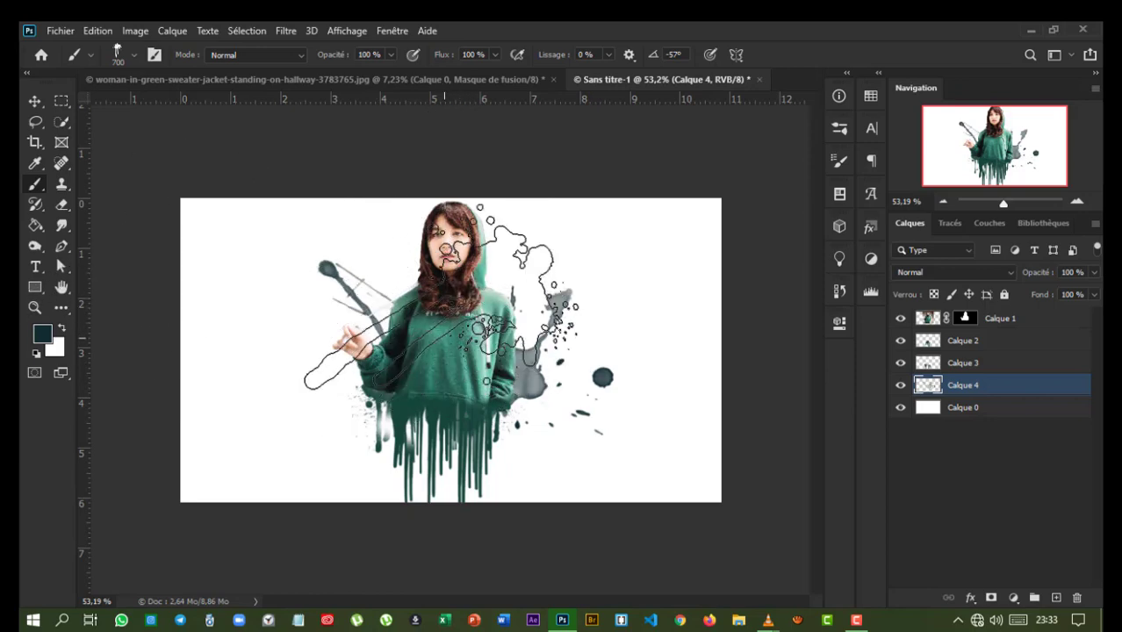
click(442, 297)
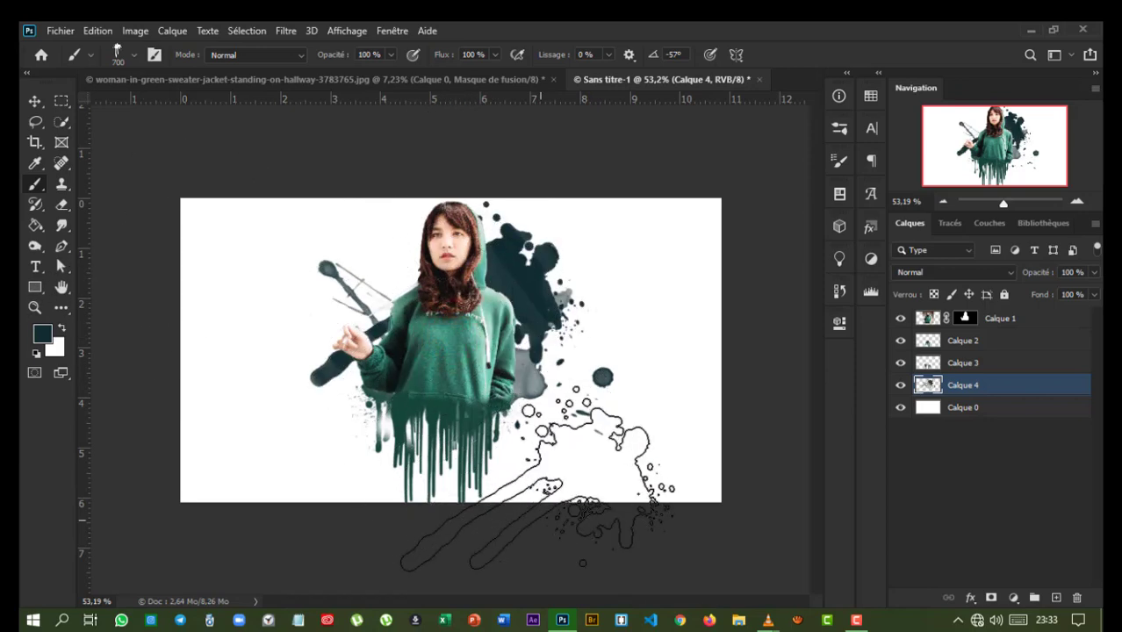
key(ctrl+z)
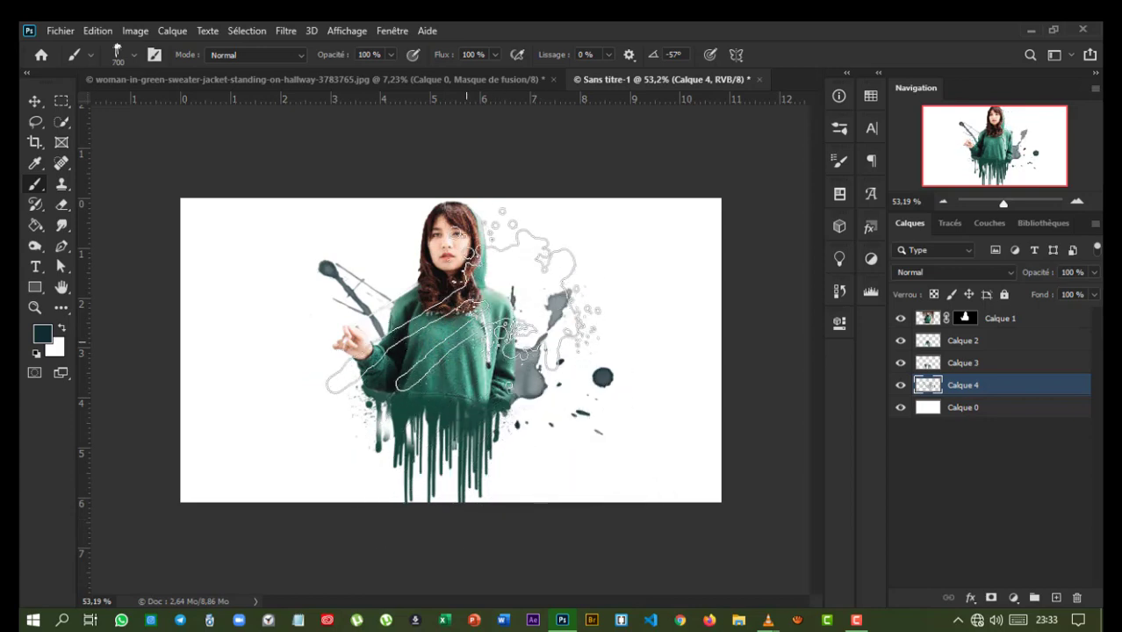
key(bracketleft)
key(bracketleft)
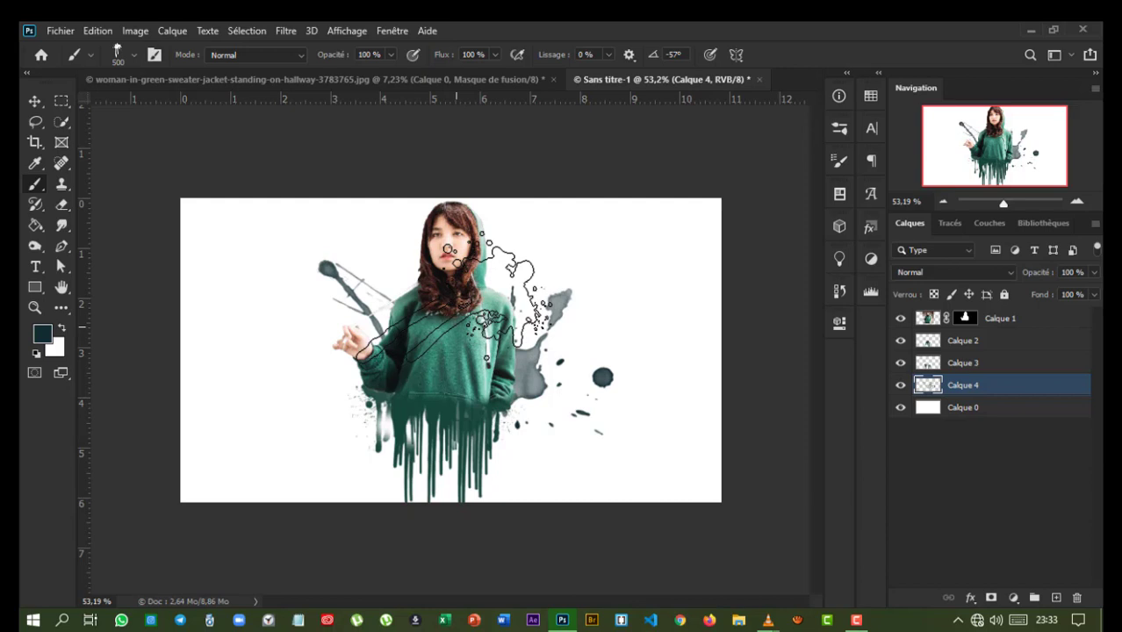
click(456, 327)
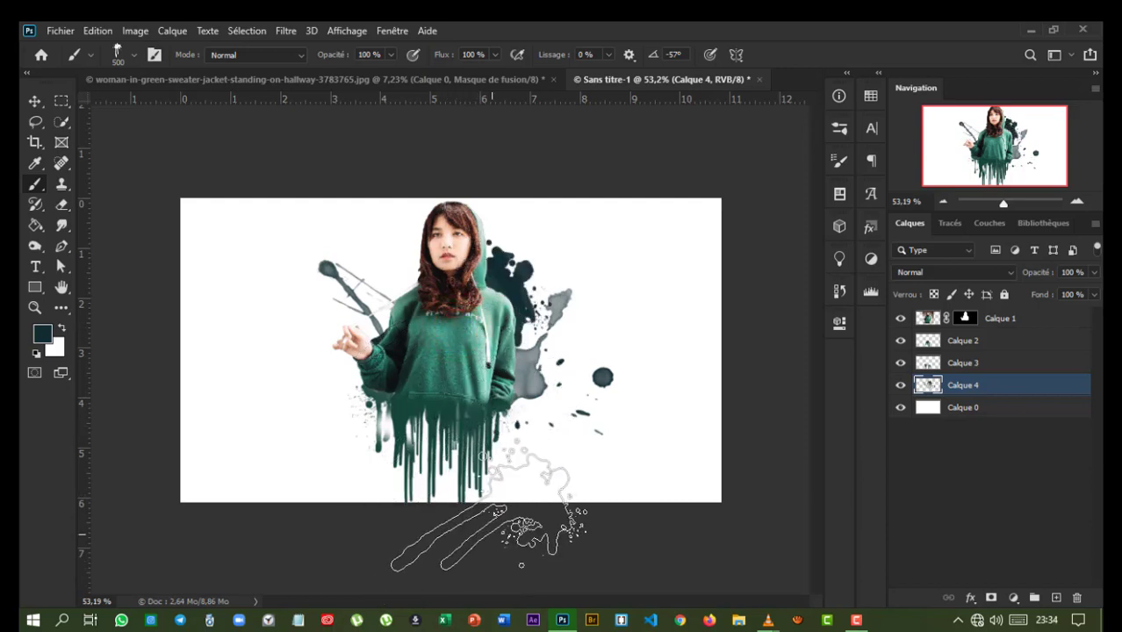
click(838, 162)
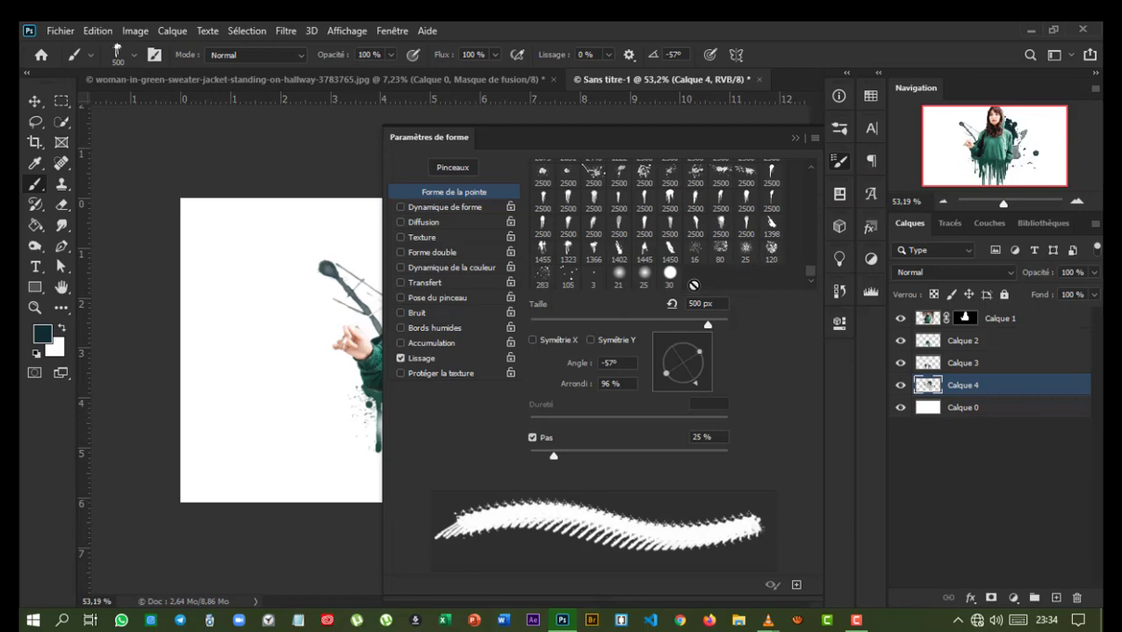
Step: Switch to the 1402 splatter tip at 600 px and stamp dark teal beside the raised hand
click(619, 252)
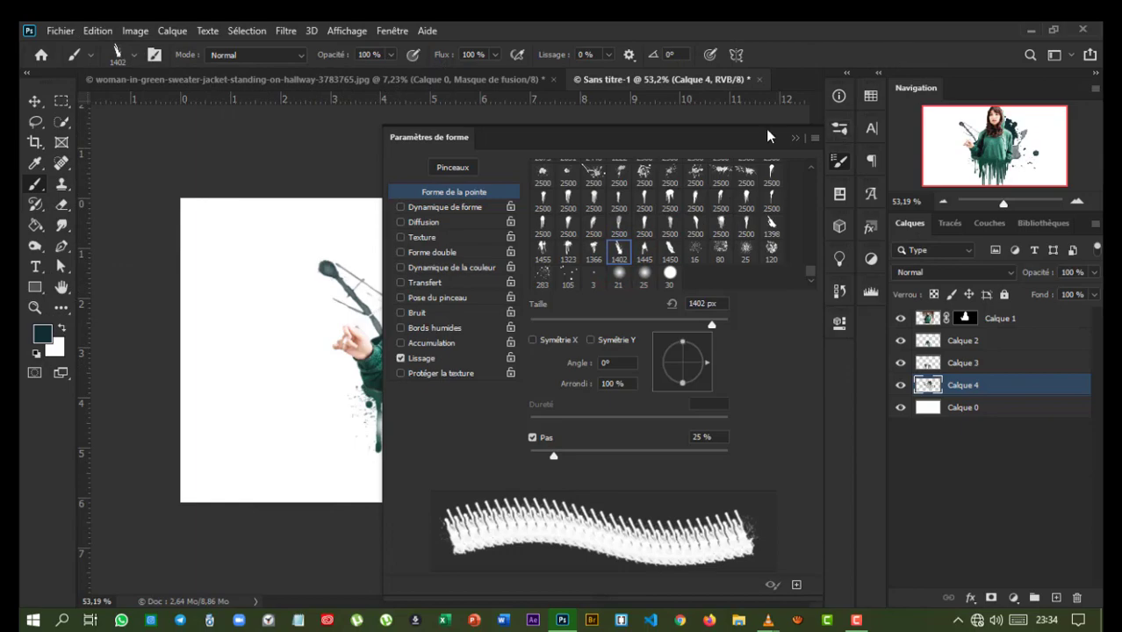
click(790, 132)
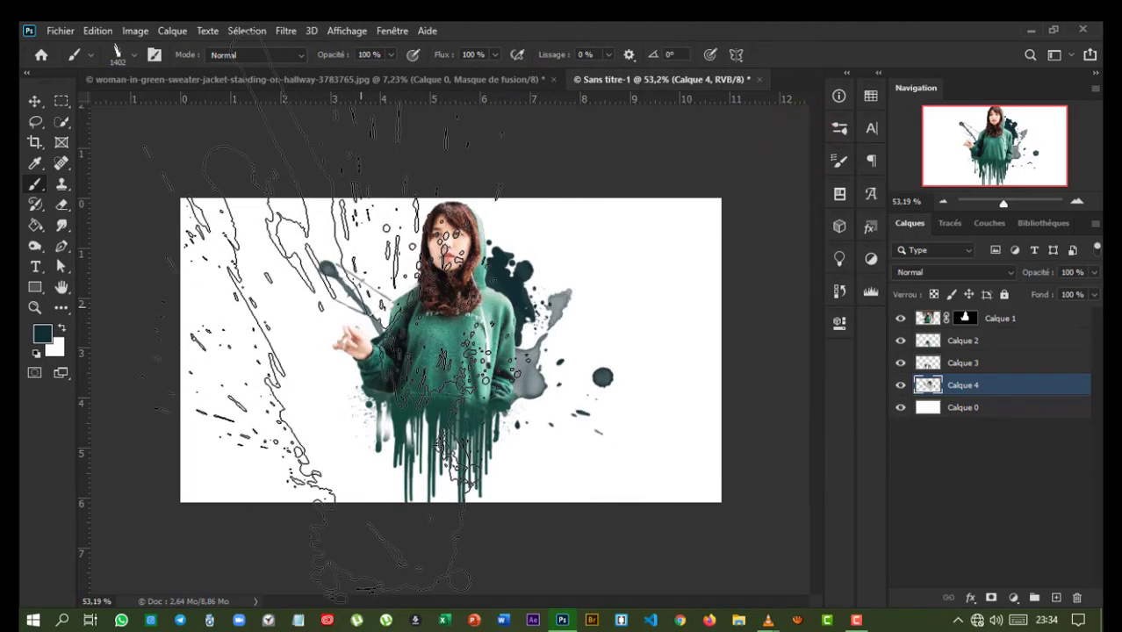
key(bracketleft)
key(bracketleft)
key(bracketleft)
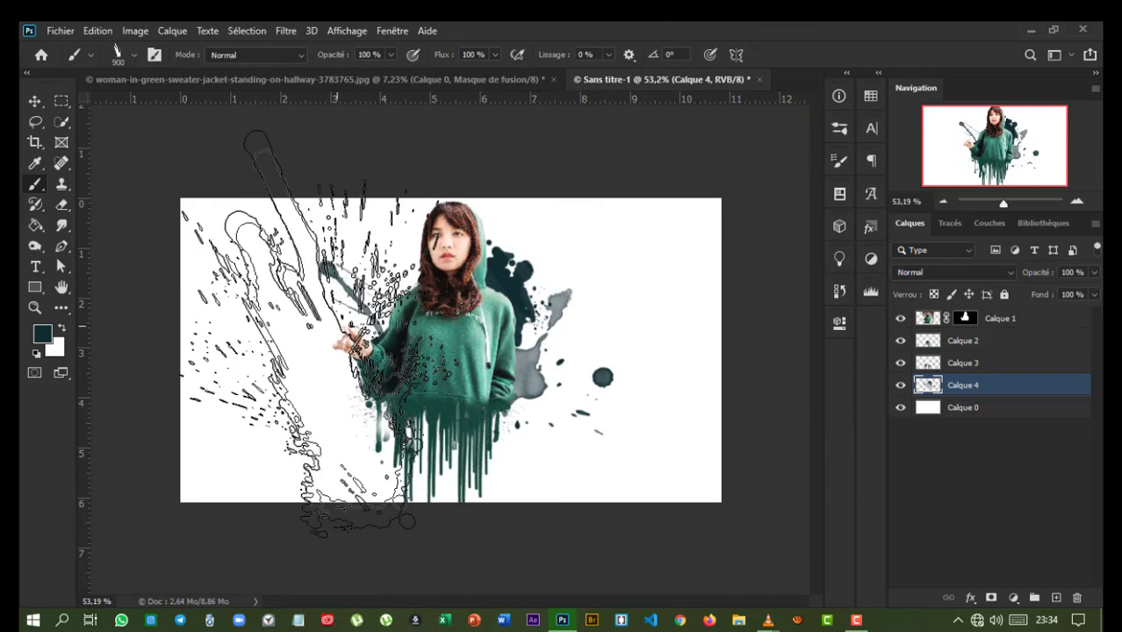
key(bracketleft)
key(bracketleft)
key(bracketleft)
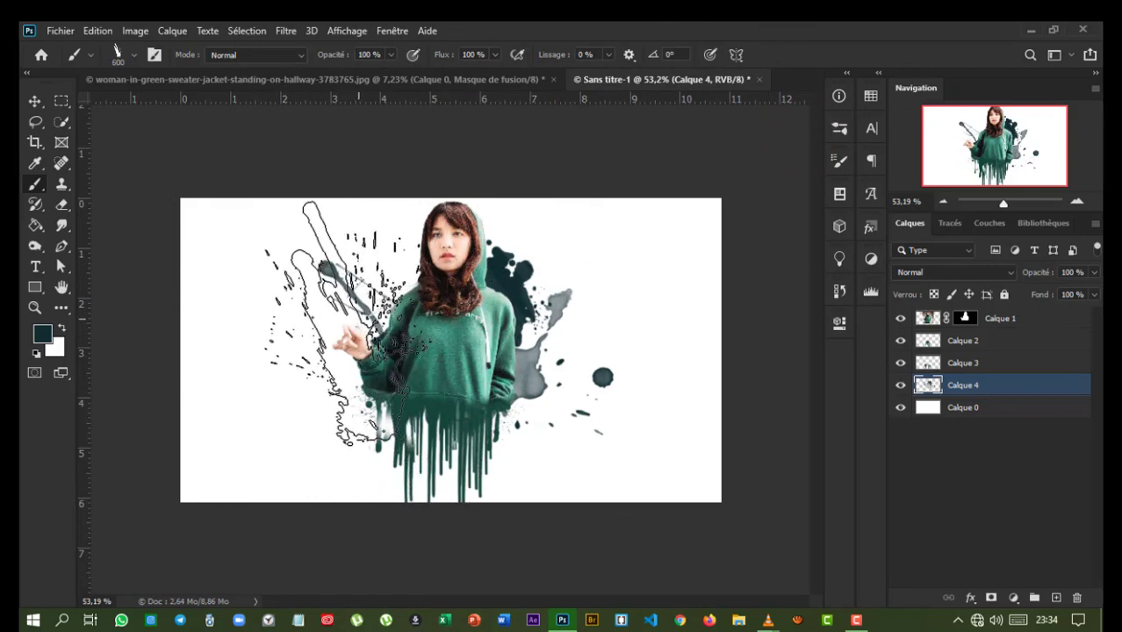
click(347, 325)
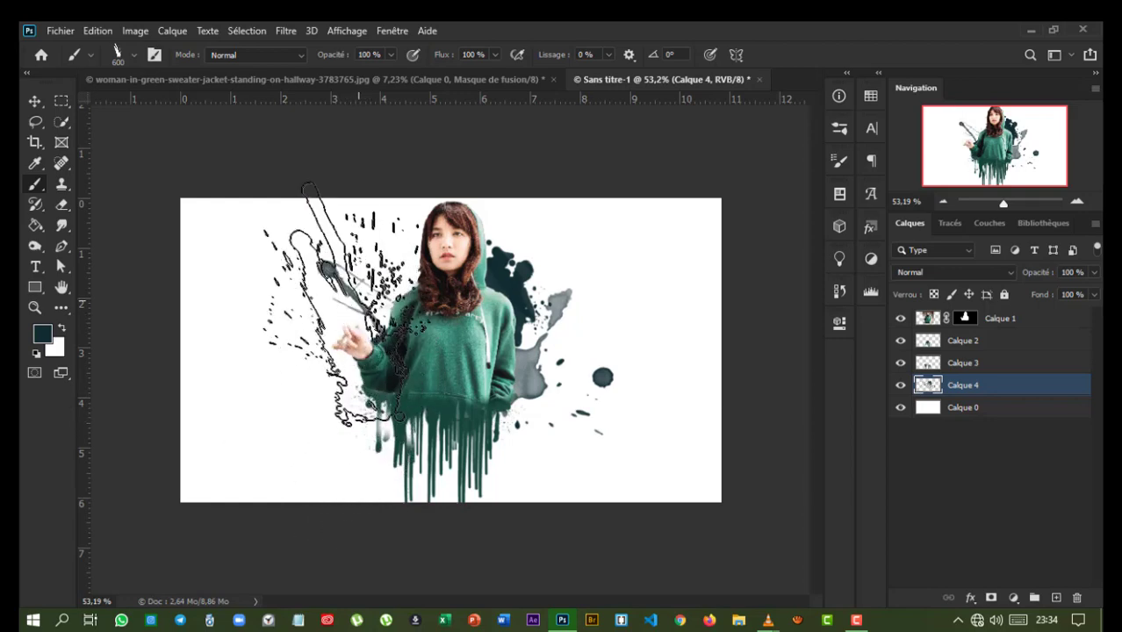
Step: Rotate the splatter brush tip angle to 144°
right_click(360, 290)
mouse_move(424, 255)
mouse_down()
mouse_move(409, 272)
mouse_move(416, 255)
mouse_up()
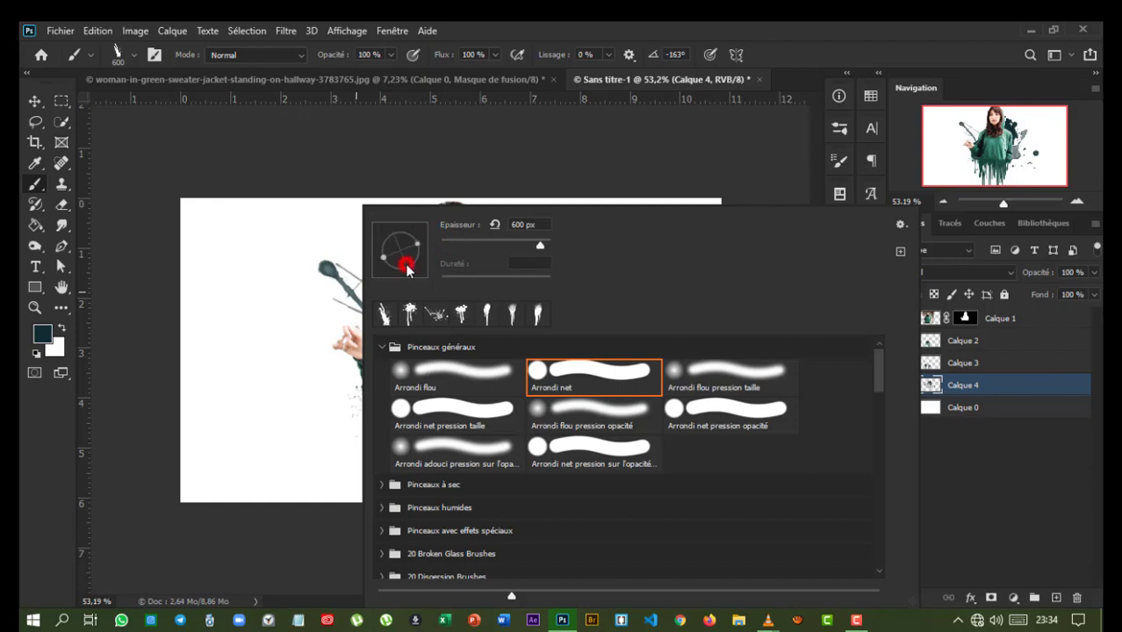
drag(406, 270, 373, 252)
drag(380, 251, 379, 246)
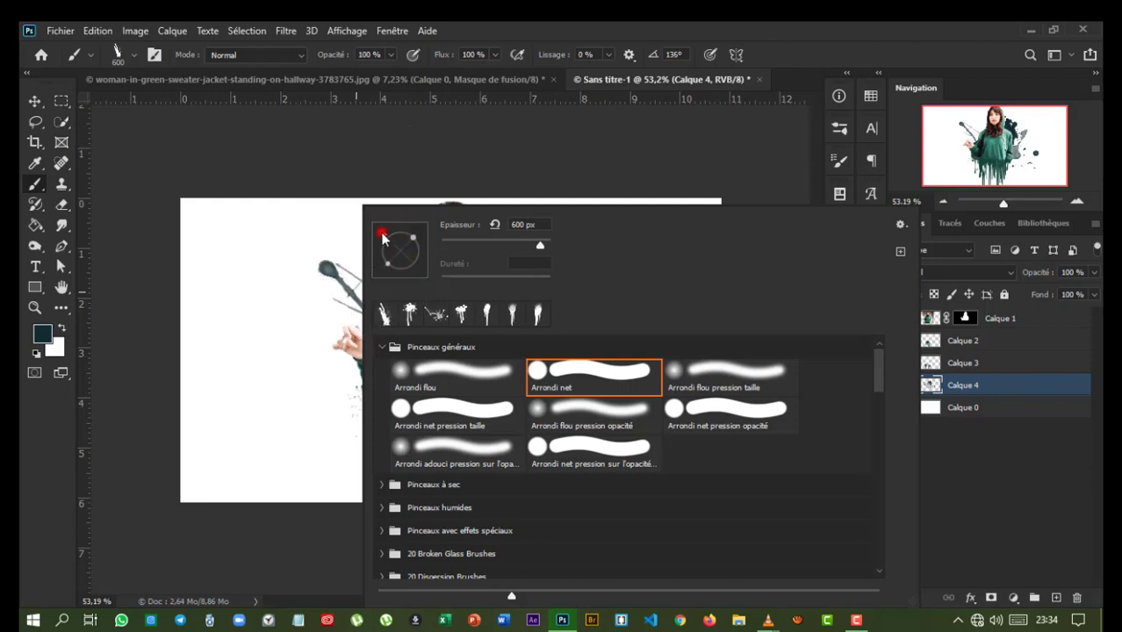
drag(382, 239, 387, 243)
drag(380, 245, 381, 237)
click(620, 27)
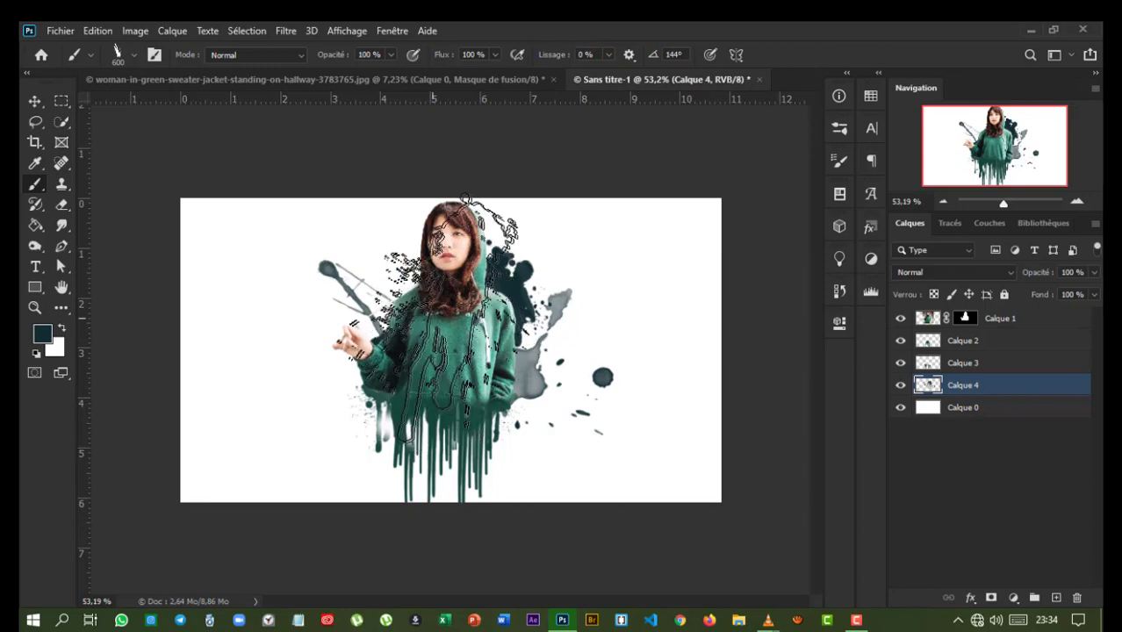
Step: Stamp three dark ink splatters around the top of the hood and the figure's left side
click(422, 316)
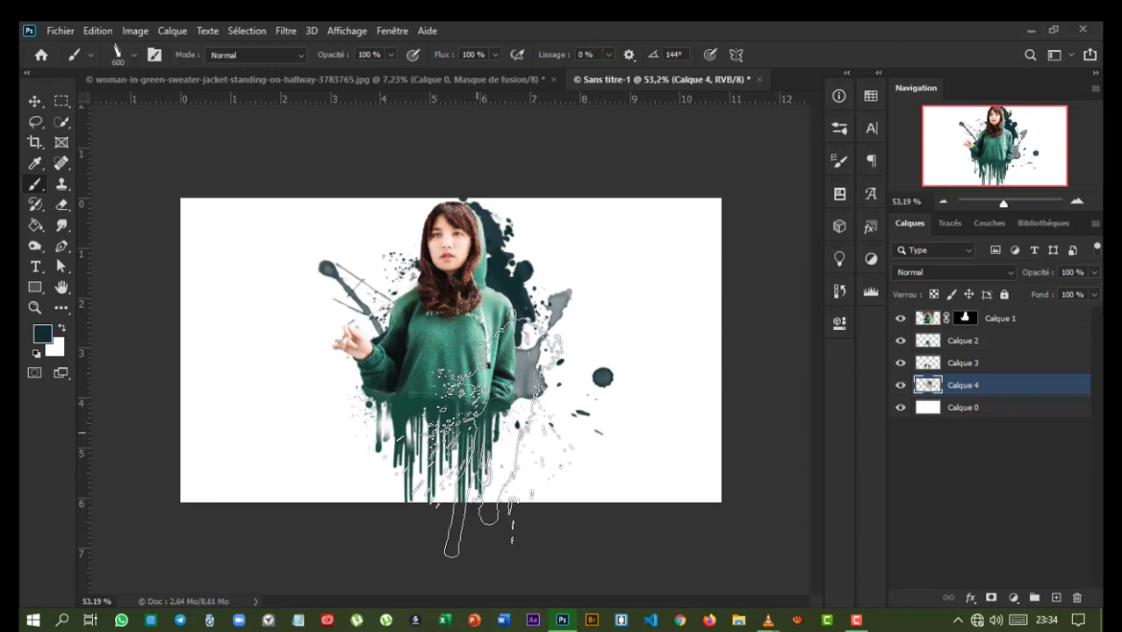
click(414, 325)
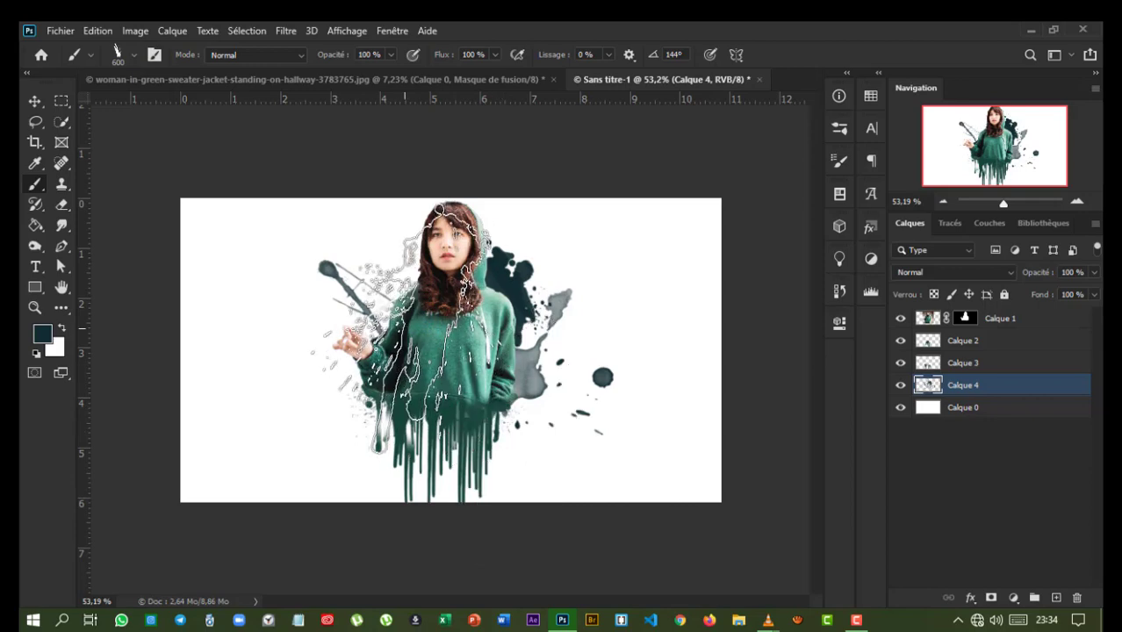
click(388, 321)
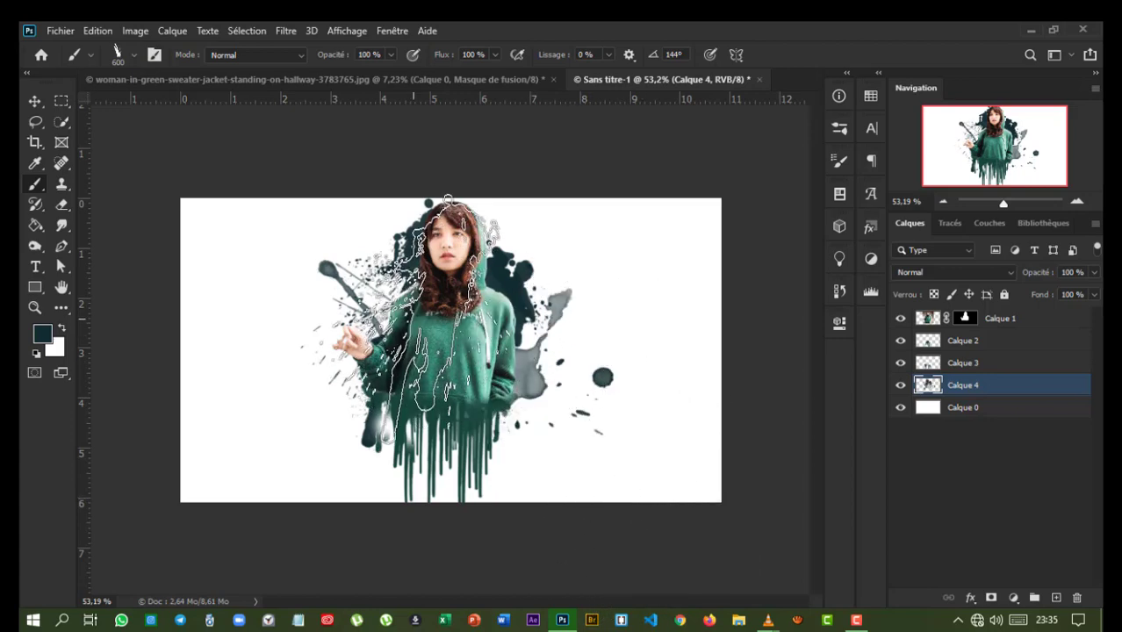
scroll(442, 338, up, 2)
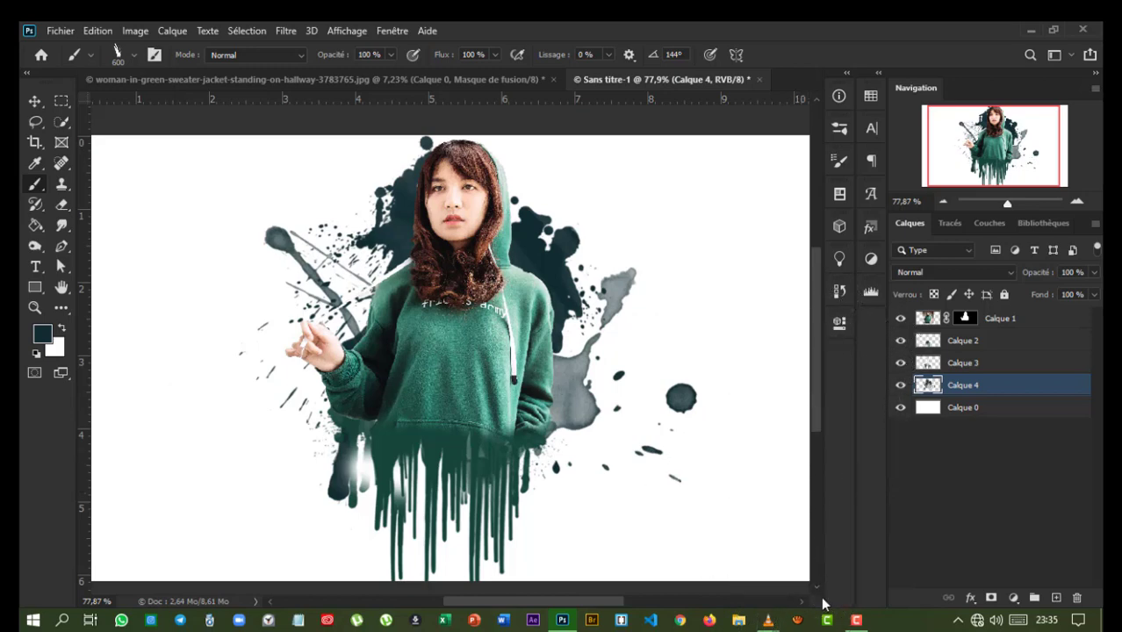
Step: Add a Color Balance adjustment layer above Calque 1
click(856, 619)
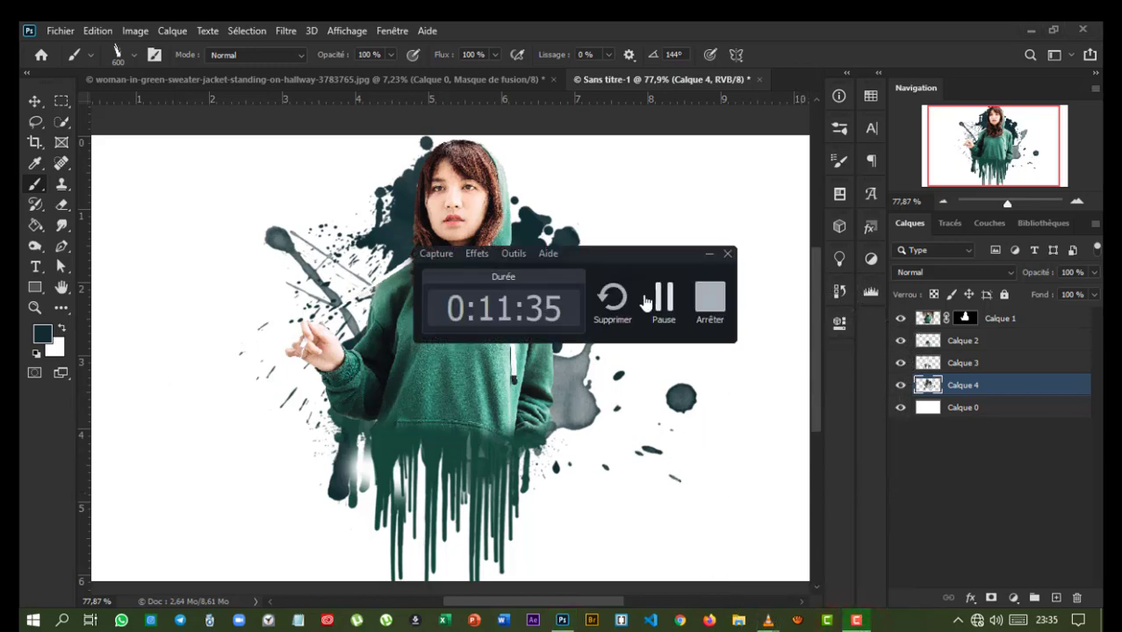
click(673, 298)
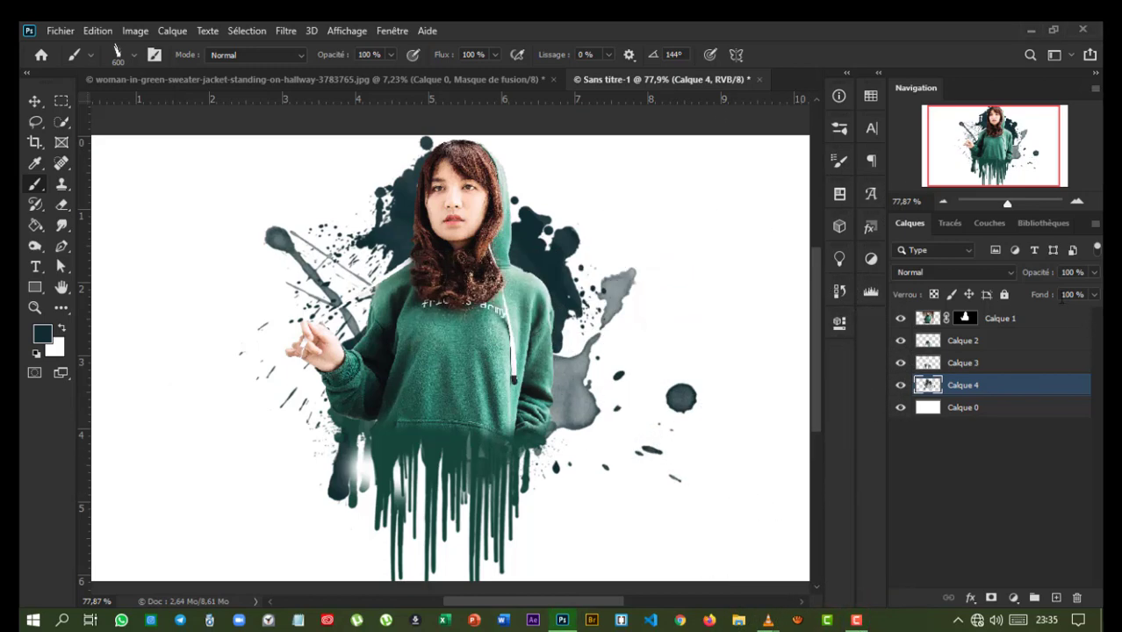
click(999, 319)
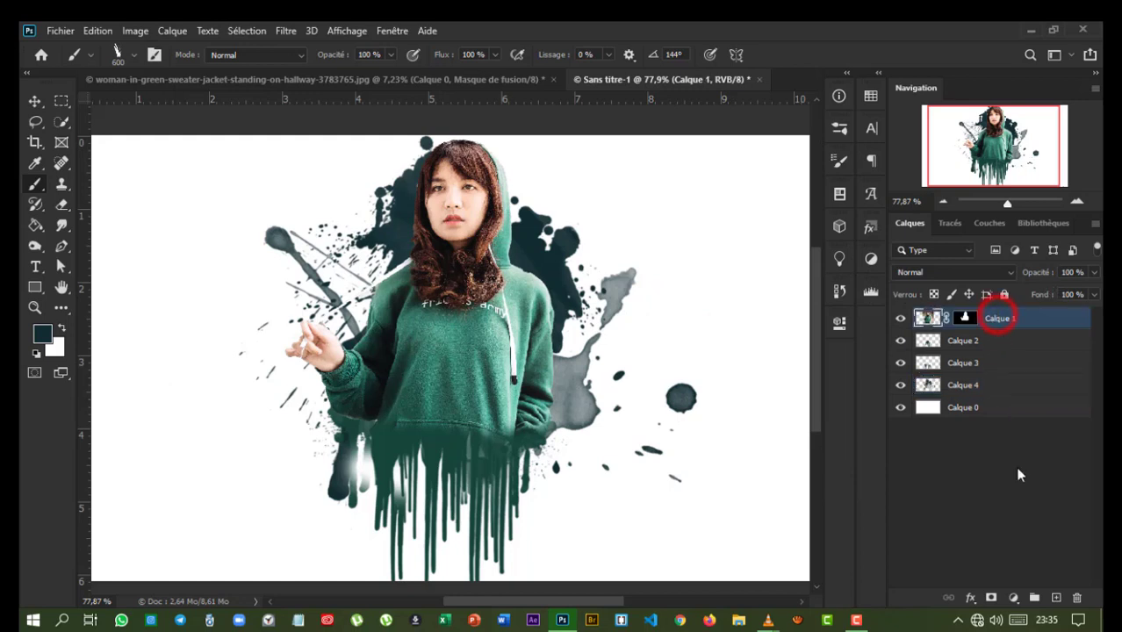
click(1017, 601)
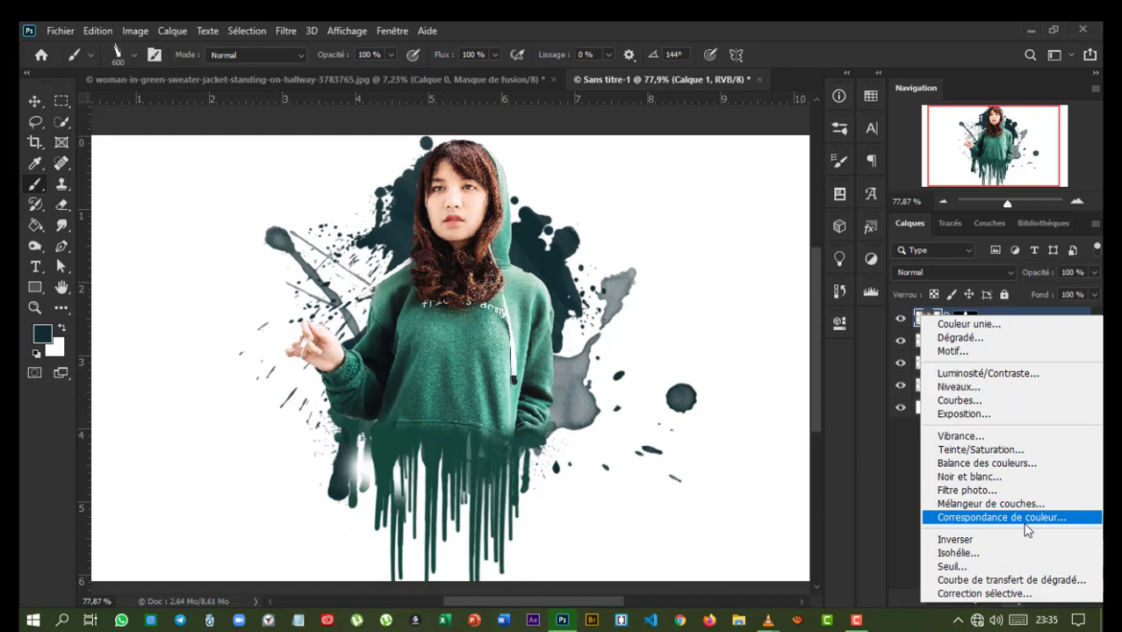
click(1010, 463)
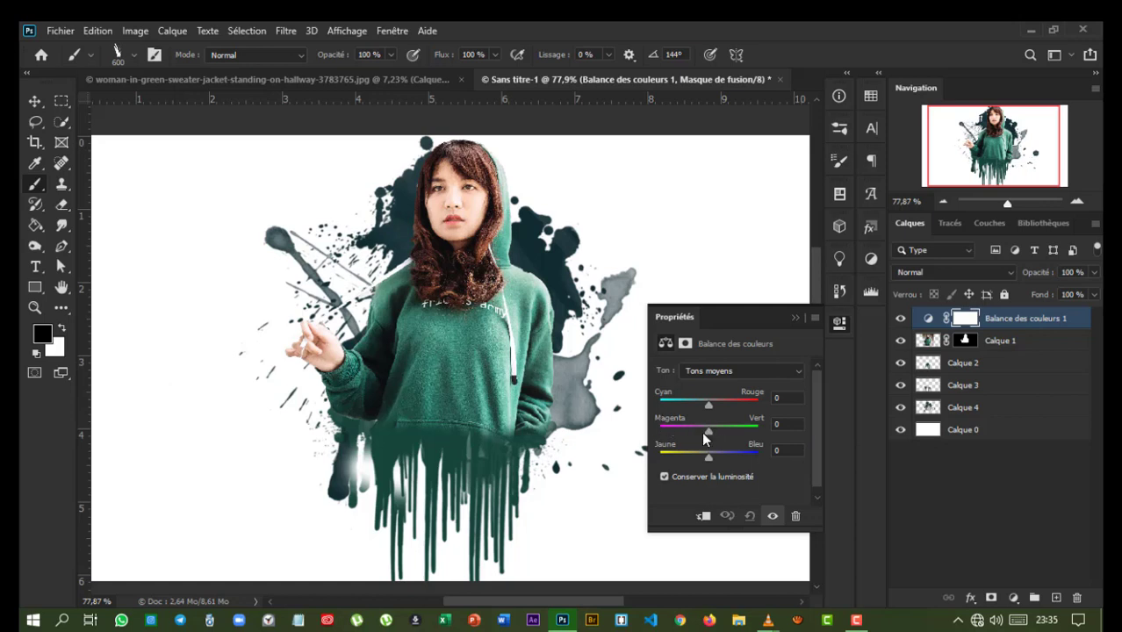
Step: Set the Color Balance midtones to +14 red, -19 magenta and +19 blue
mouse_move(712, 434)
mouse_down()
mouse_move(722, 435)
mouse_move(699, 431)
mouse_up()
click(708, 406)
drag(710, 413, 719, 408)
drag(709, 458, 699, 454)
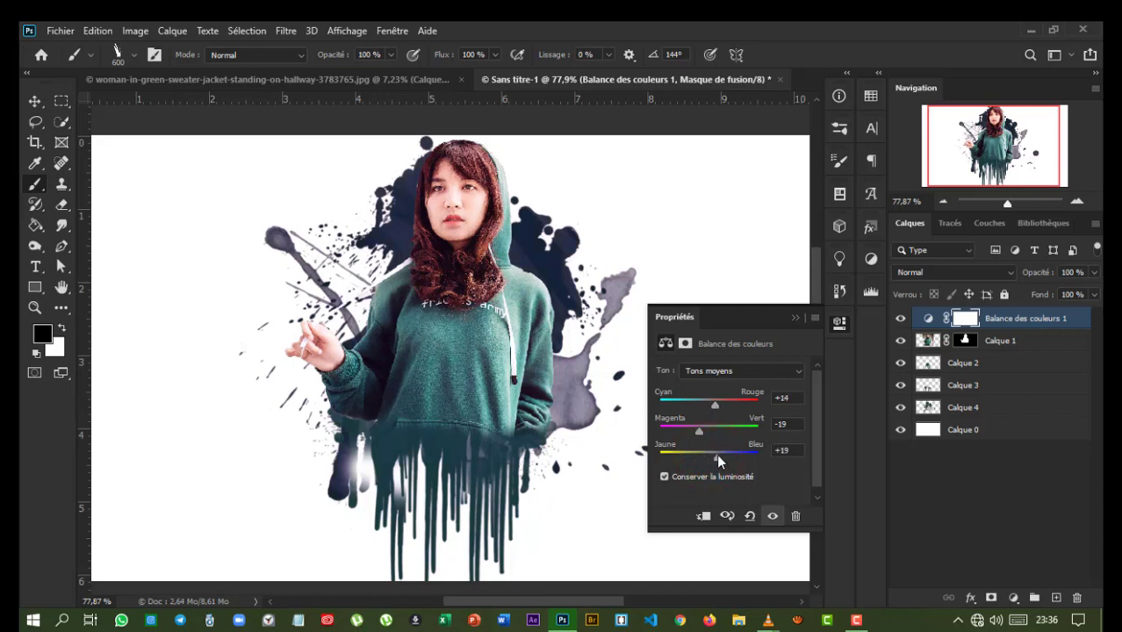
click(792, 317)
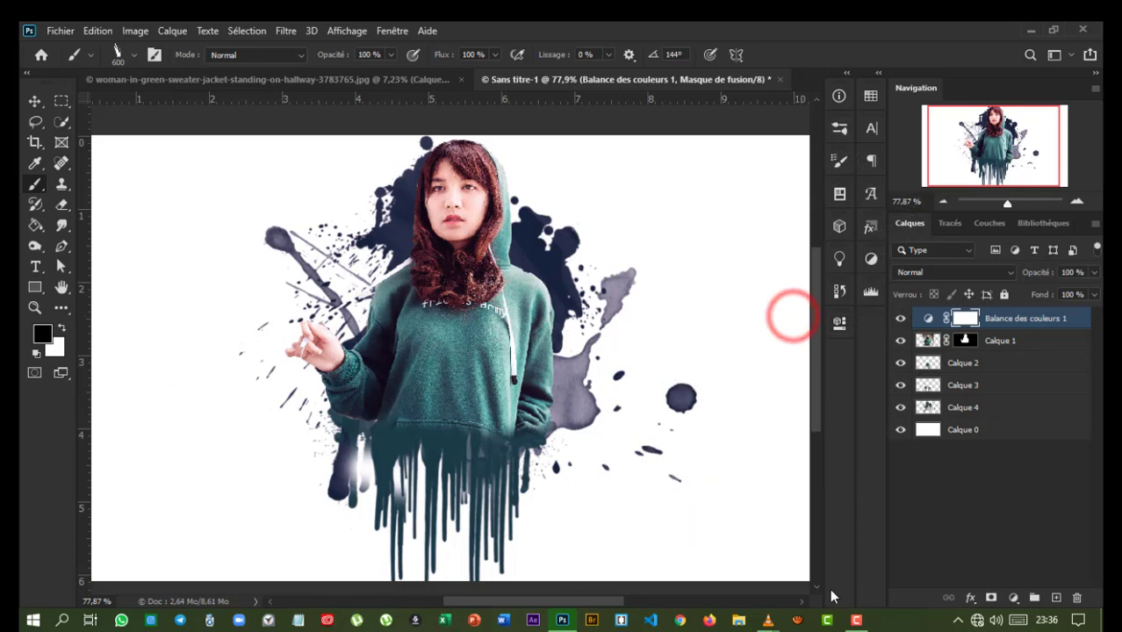
click(857, 620)
click(664, 303)
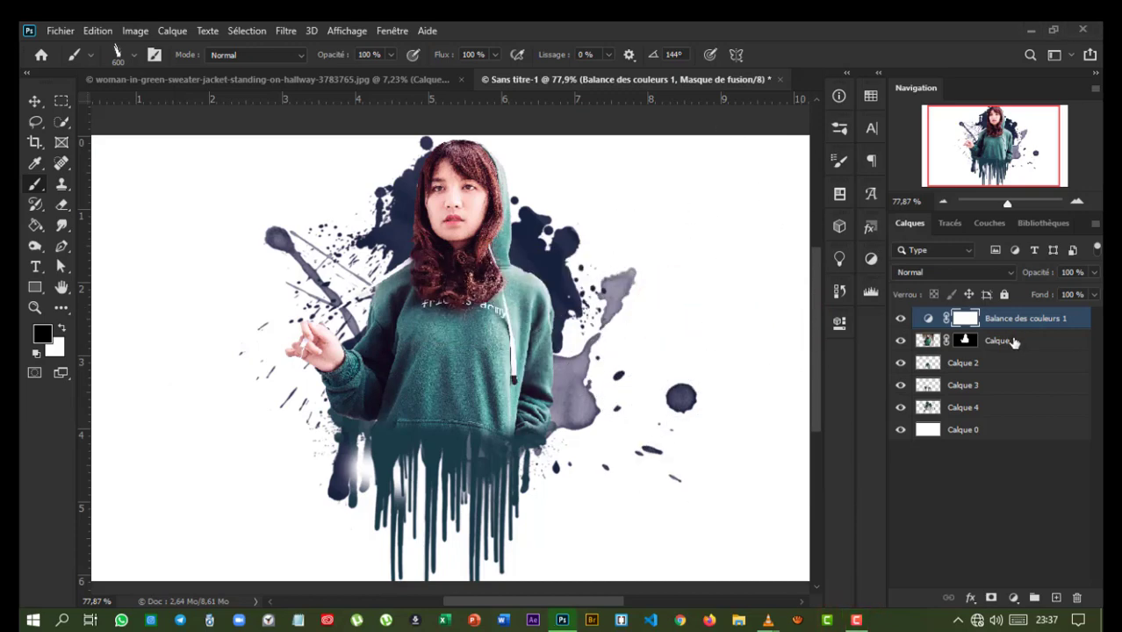
click(1014, 342)
click(1009, 319)
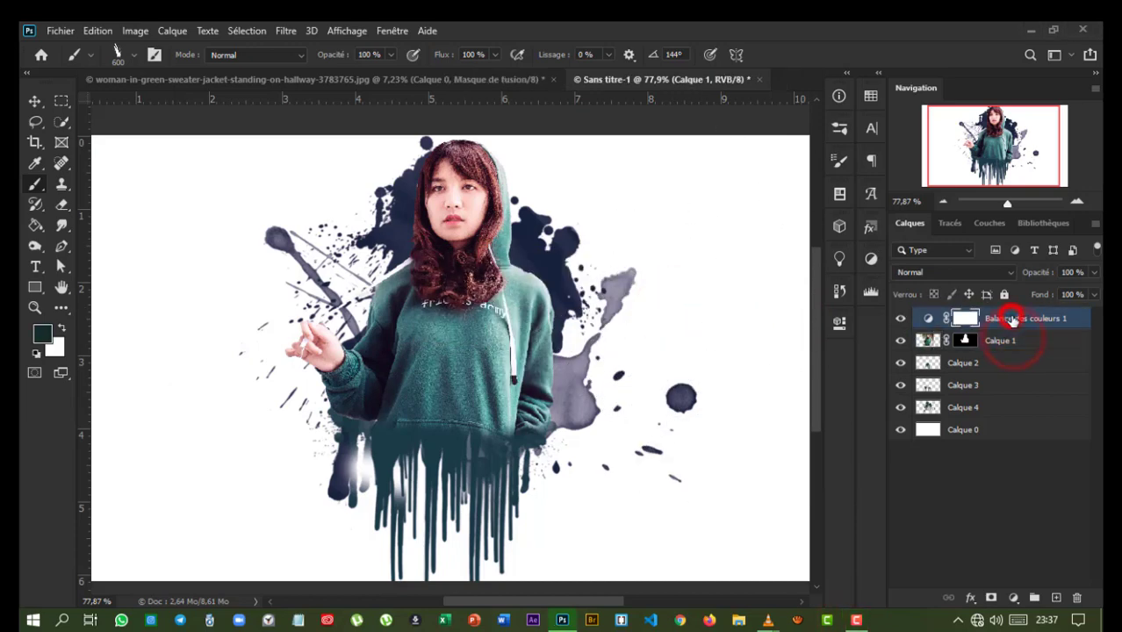
Step: Stamp visible layers into Calque 5 with Ctrl+Alt+Shift+E, convert it for Smart Filters, then open Camera Raw
key(ctrl+alt+shift+e)
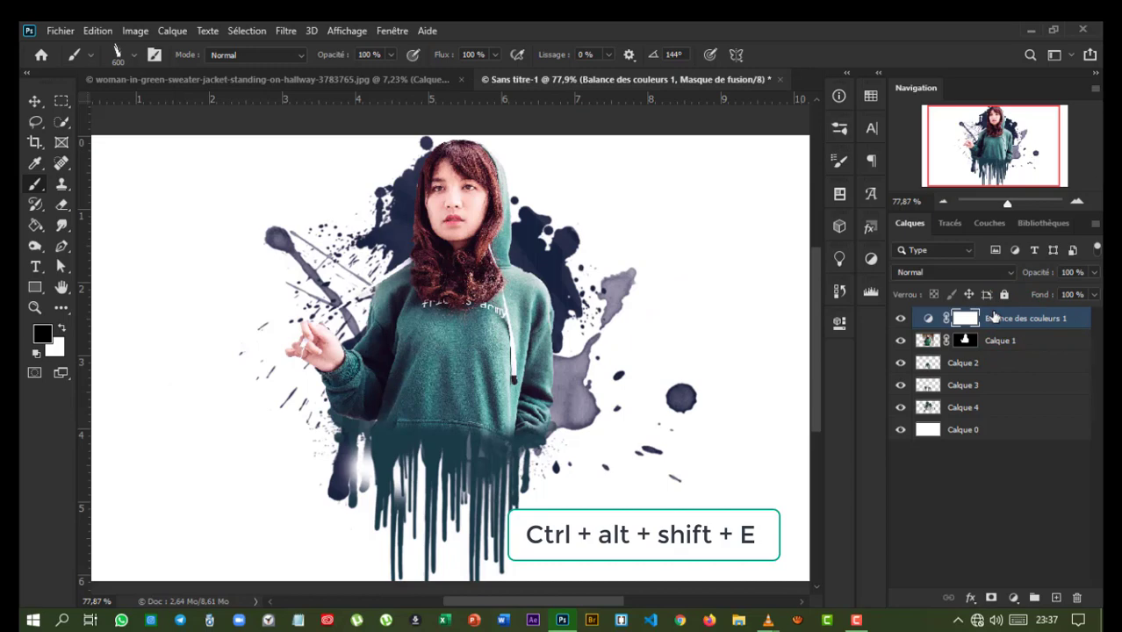
key(ctrl+alt+shift+e)
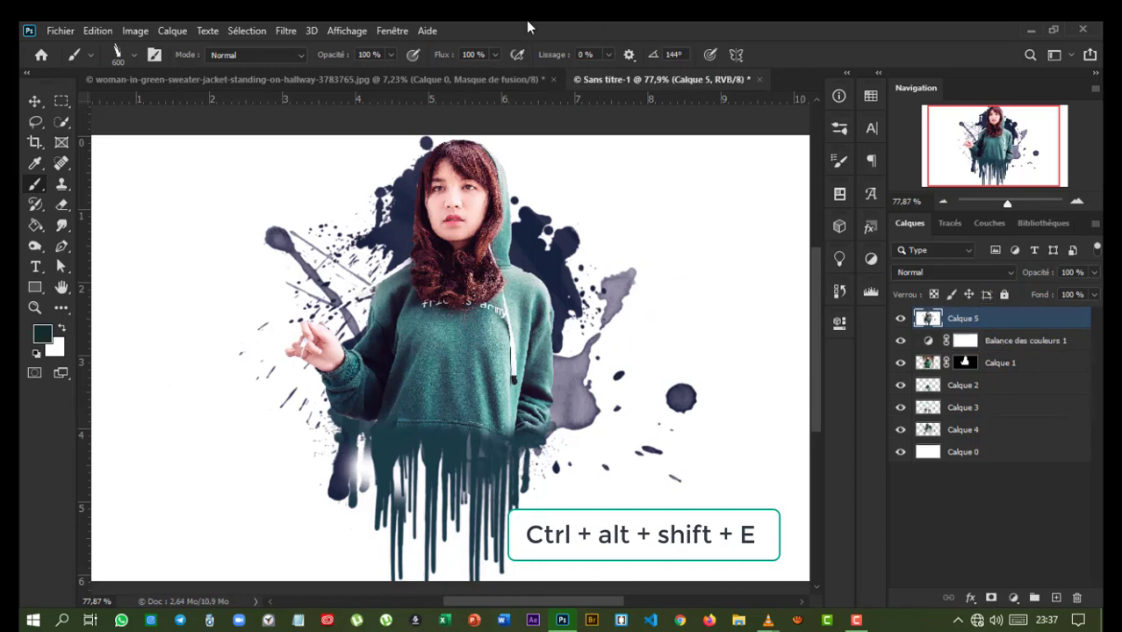
click(285, 31)
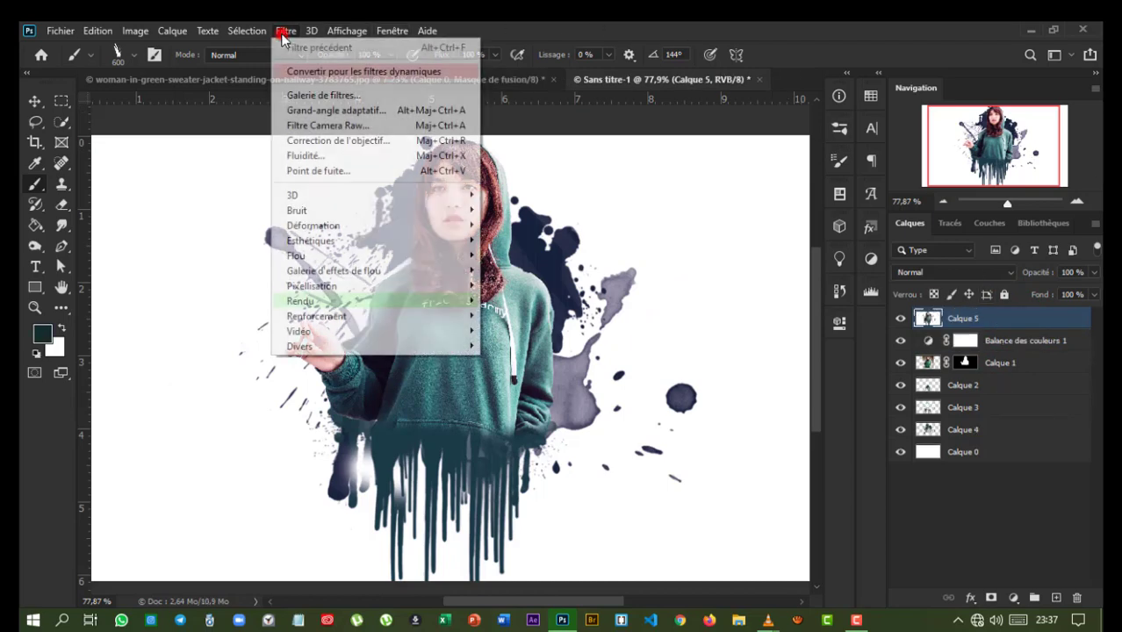
click(327, 72)
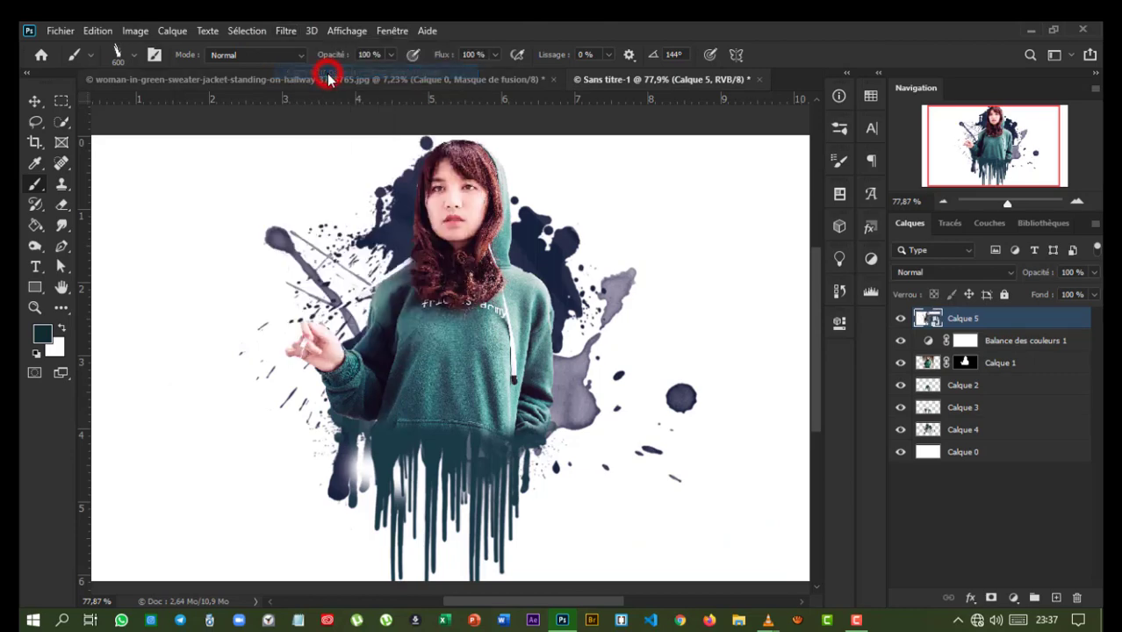
click(296, 31)
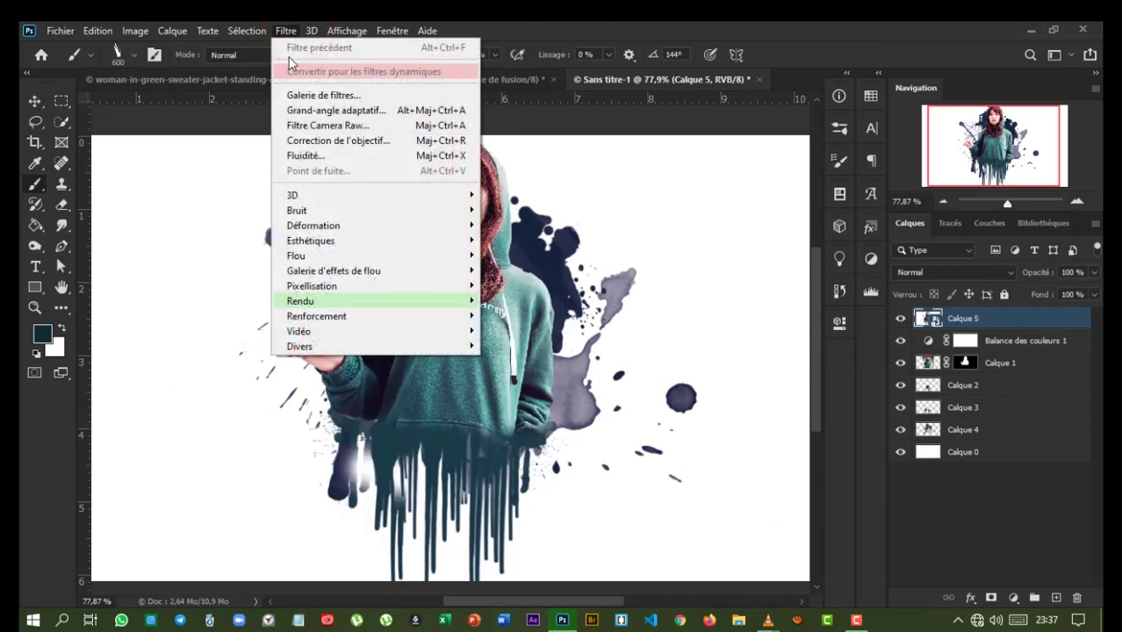
click(315, 126)
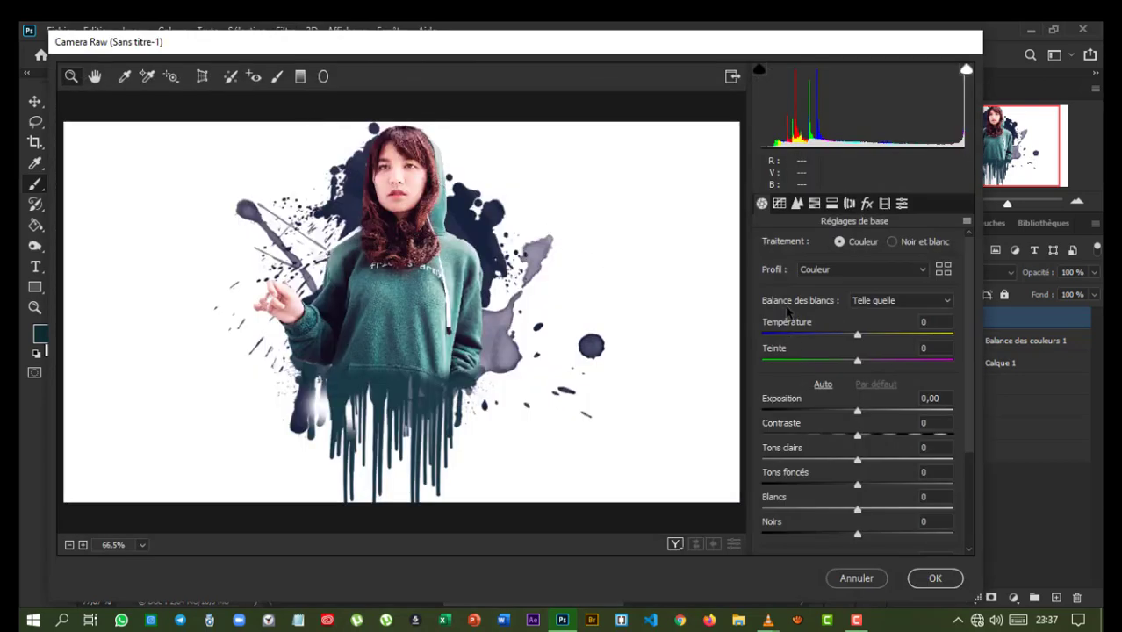
Step: In Camera Raw, set Temperature -7, Clarity +46 and Highlights +41
drag(771, 324, 759, 324)
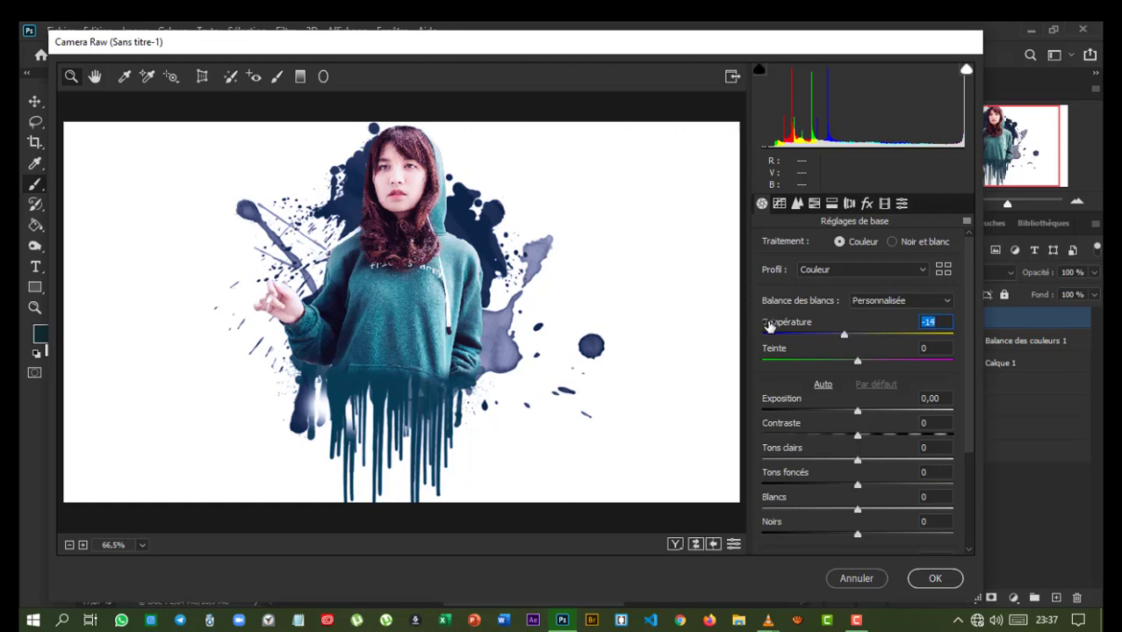
mouse_move(760, 324)
mouse_down()
mouse_move(783, 327)
mouse_move(774, 323)
mouse_up()
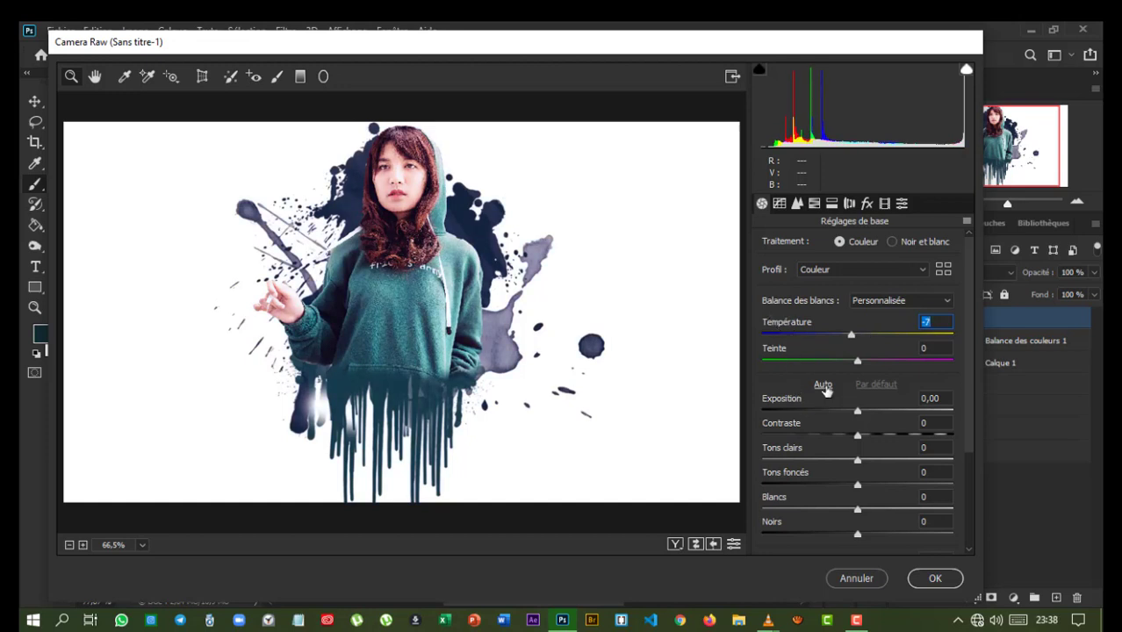
scroll(837, 425, down, 5)
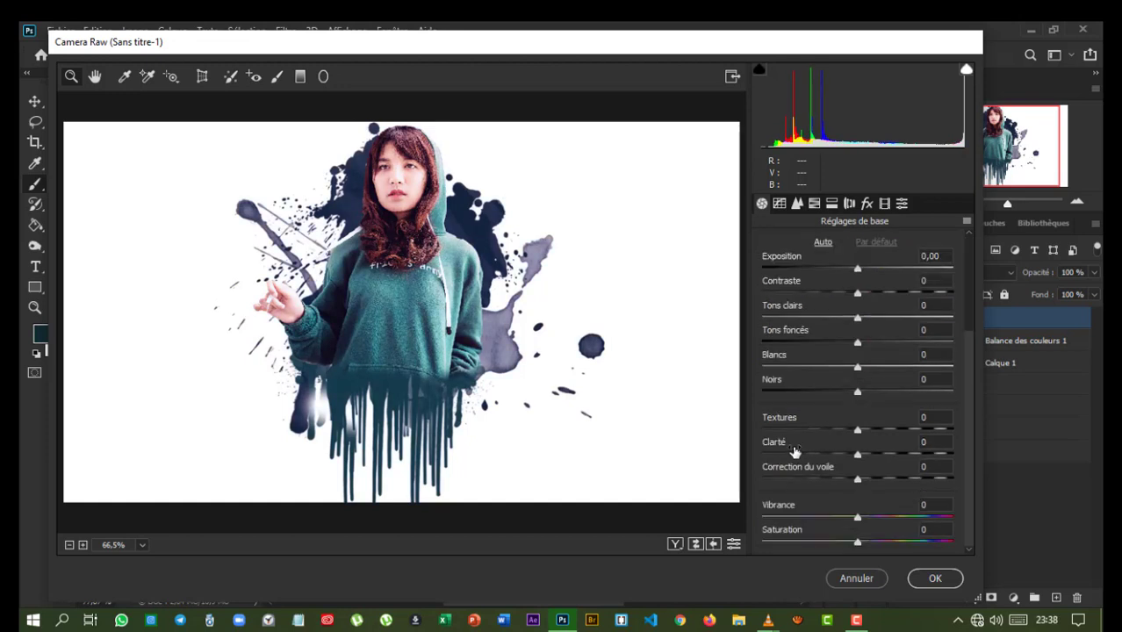
drag(768, 441, 803, 446)
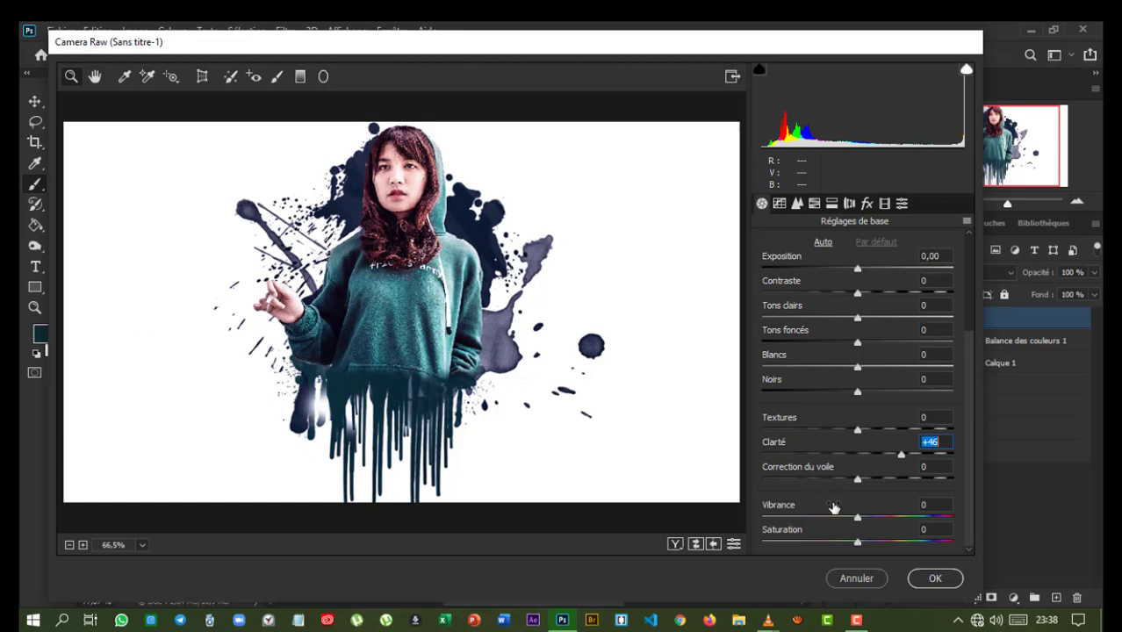
scroll(850, 396, up, 2)
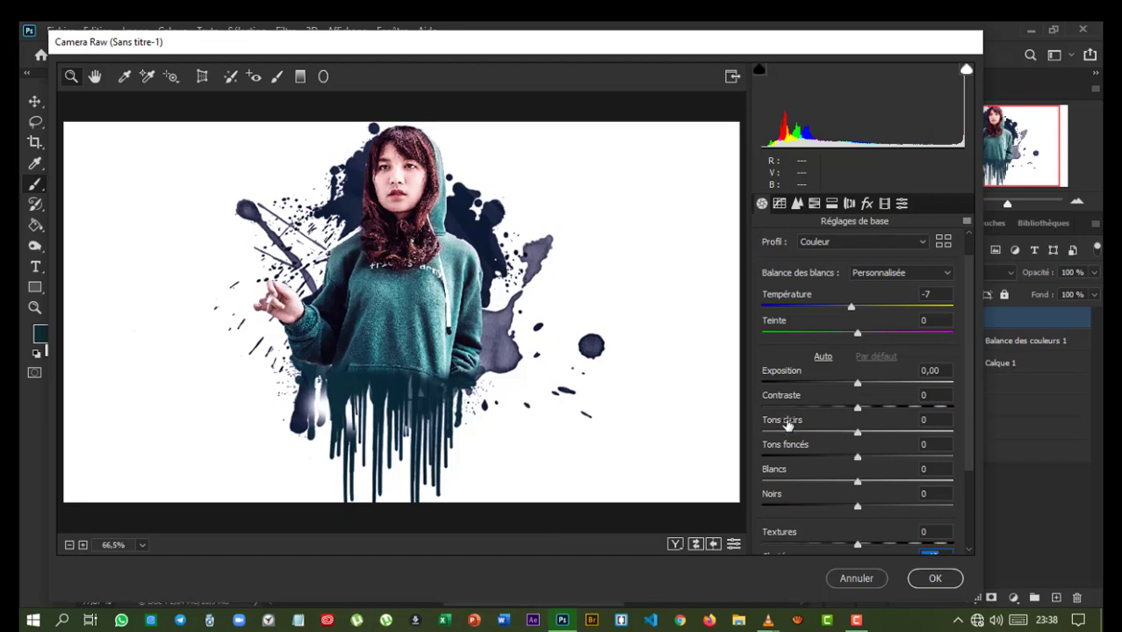
drag(788, 421, 818, 422)
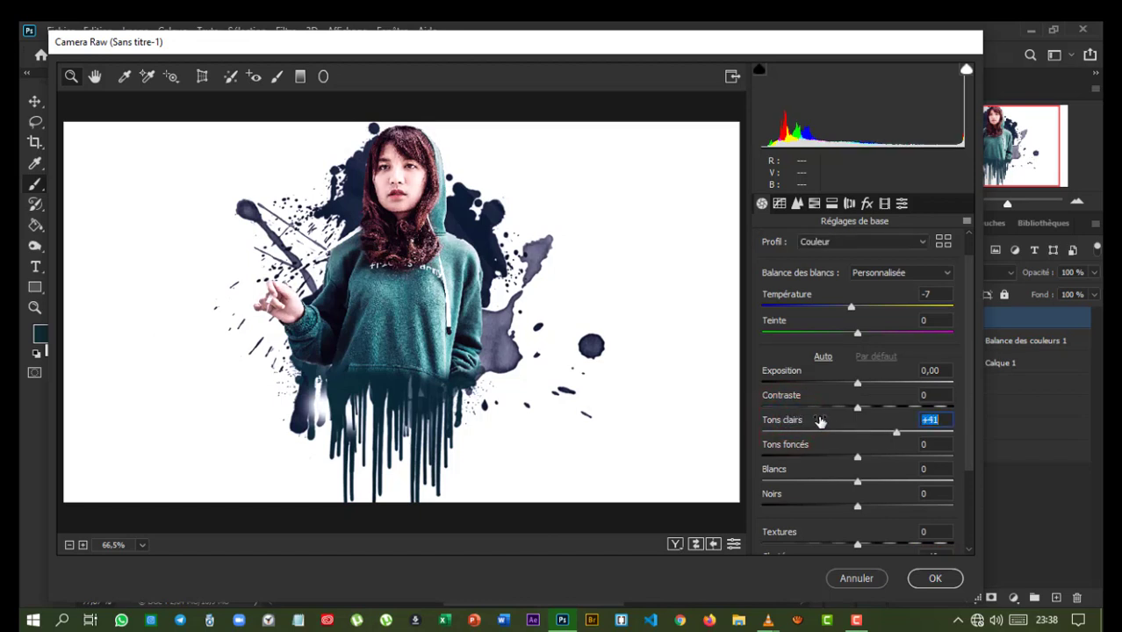
Step: Apply the Camera Raw filter and toggle its smart-filter visibility to compare before and after
click(938, 580)
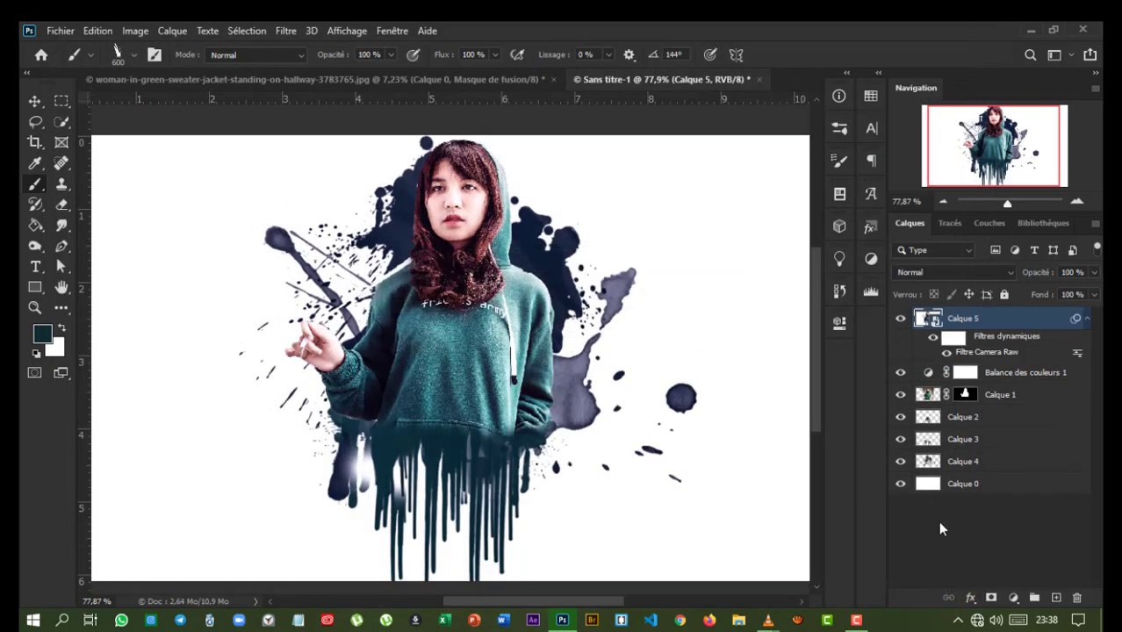
click(934, 338)
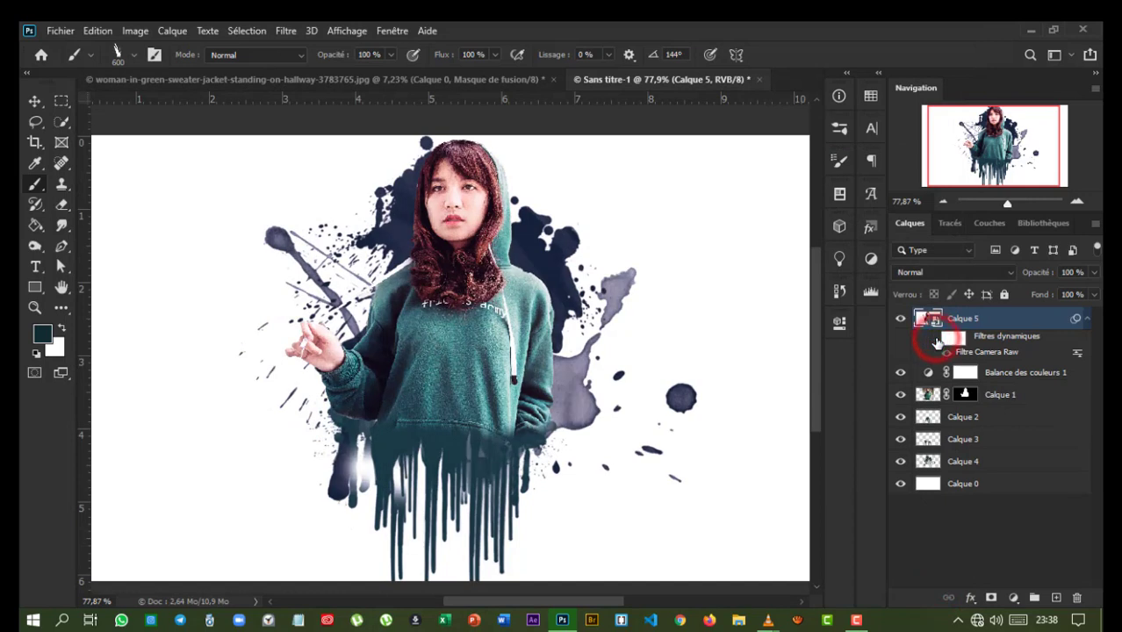
click(934, 338)
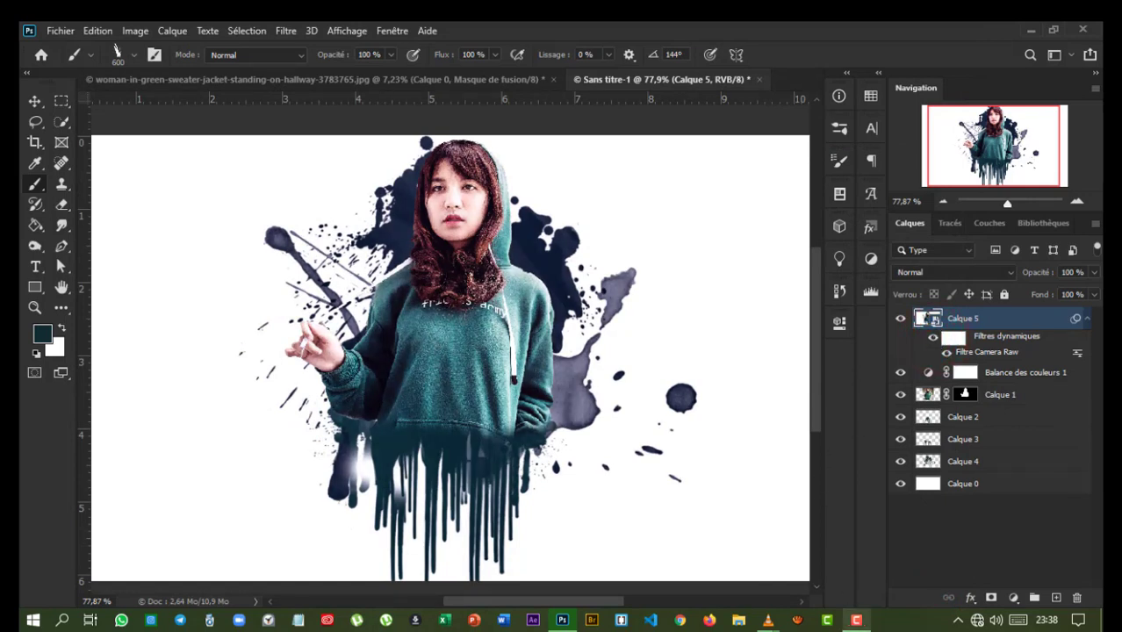
click(856, 620)
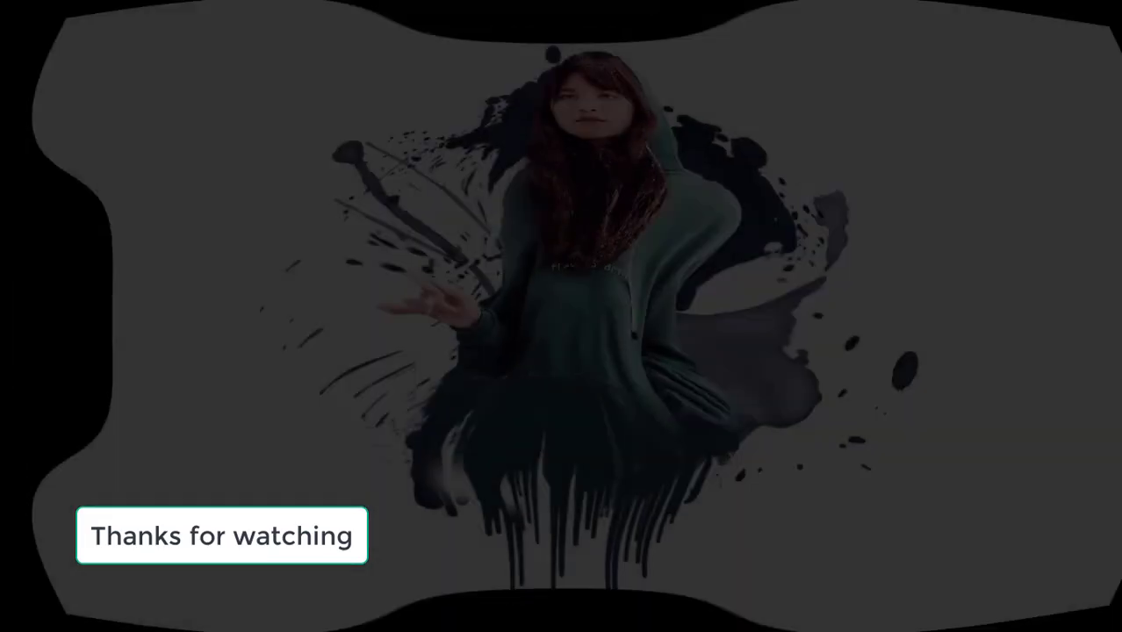